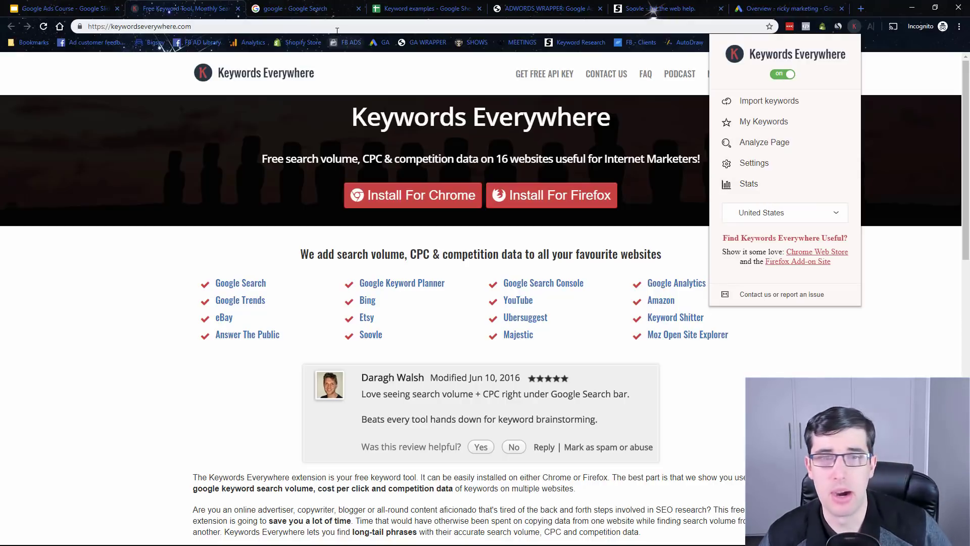
Close the extension menu and look over the Keywords Everywhere homepage.
{"action": "left_click", "coordinate": [126, 276]}
{"action": "scroll", "coordinate": [135, 287], "scroll_direction": "down", "scroll_amount": 1}
{"action": "scroll", "coordinate": [135, 284], "scroll_direction": "down", "scroll_amount": 3}
{"action": "scroll", "coordinate": [202, 276], "scroll_direction": "up", "scroll_amount": 4}
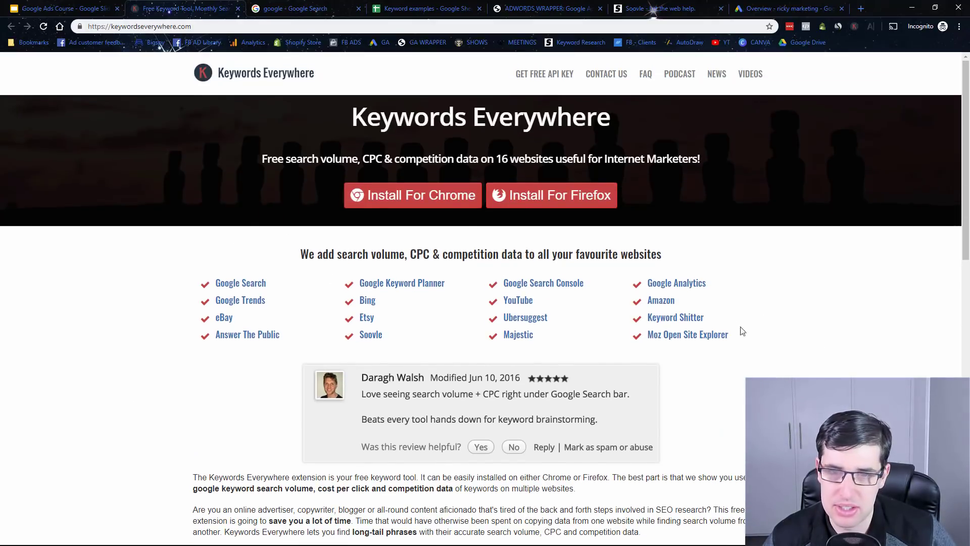
{"action": "left_click_drag", "start_coordinate": [741, 326], "coordinate": [826, 331]}
{"action": "left_click", "coordinate": [826, 331]}
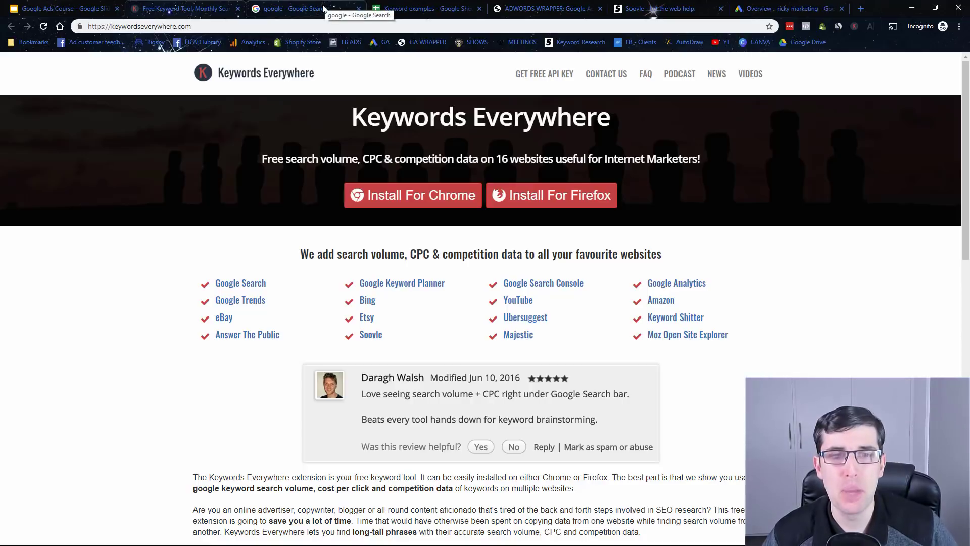
Switch to Google Search and search for "dog leash".
{"action": "left_click", "coordinate": [274, 10]}
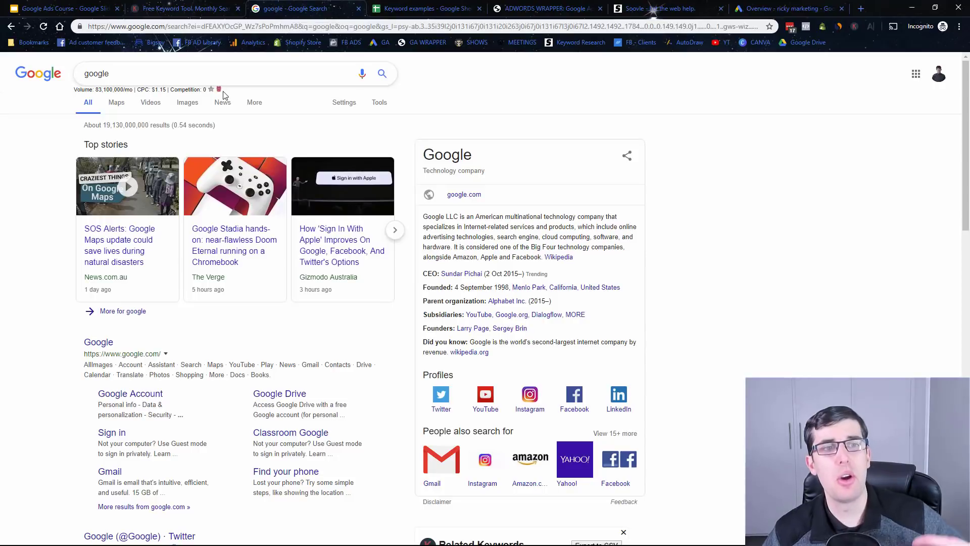
{"action": "double_click", "coordinate": [142, 76]}
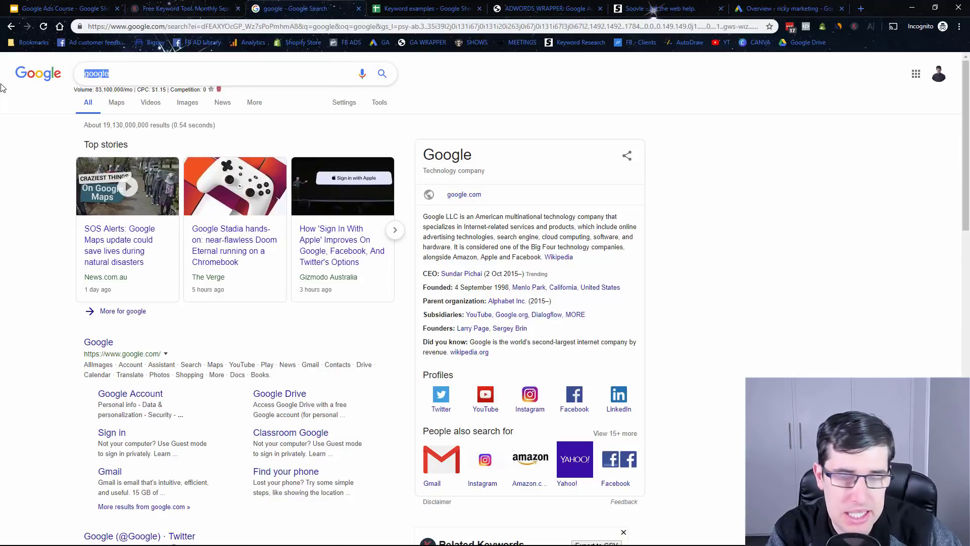
{"action": "type", "text": "dog l"}
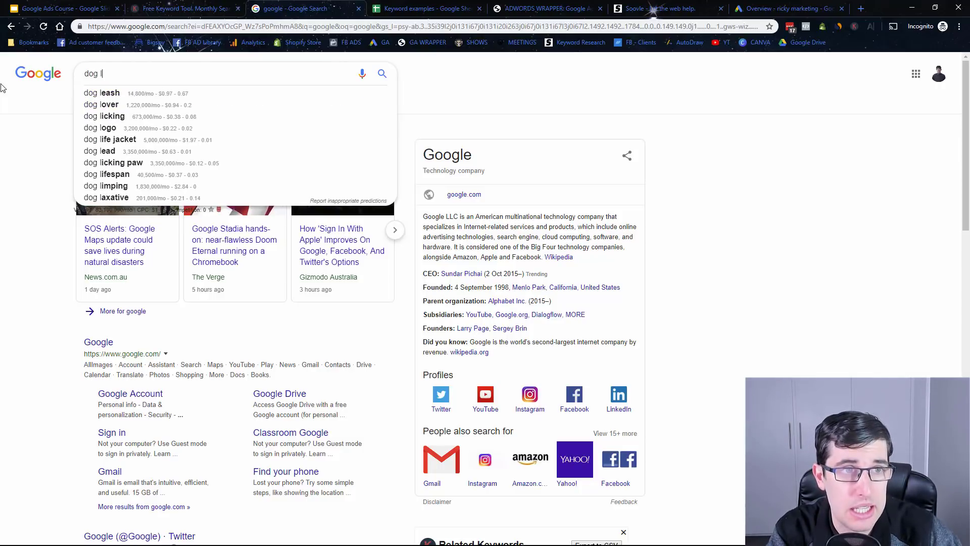
{"action": "type", "text": "eash"}
{"action": "key", "text": "Return"}
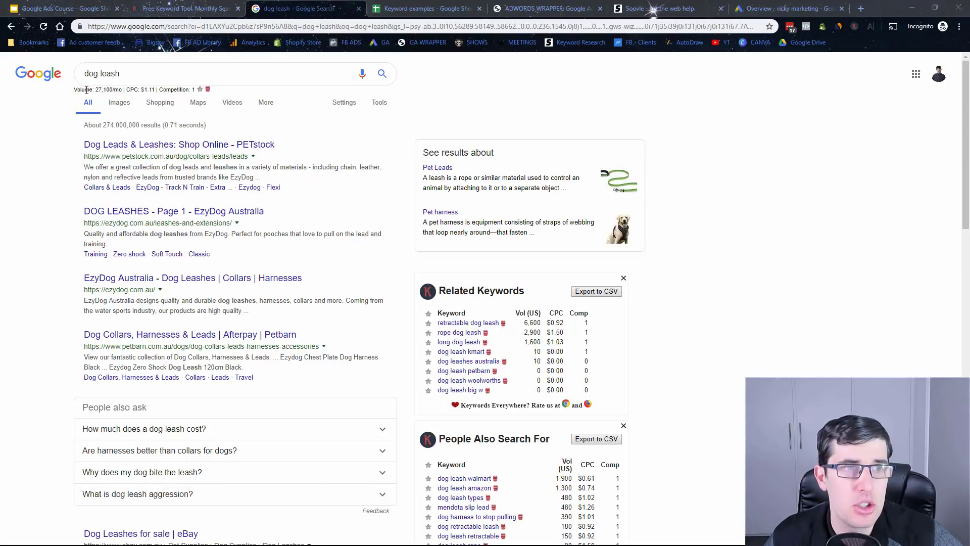
Examine the monthly volume and CPC for "dog leash" and the Related Keywords list.
{"action": "left_click_drag", "start_coordinate": [93, 89], "coordinate": [125, 92]}
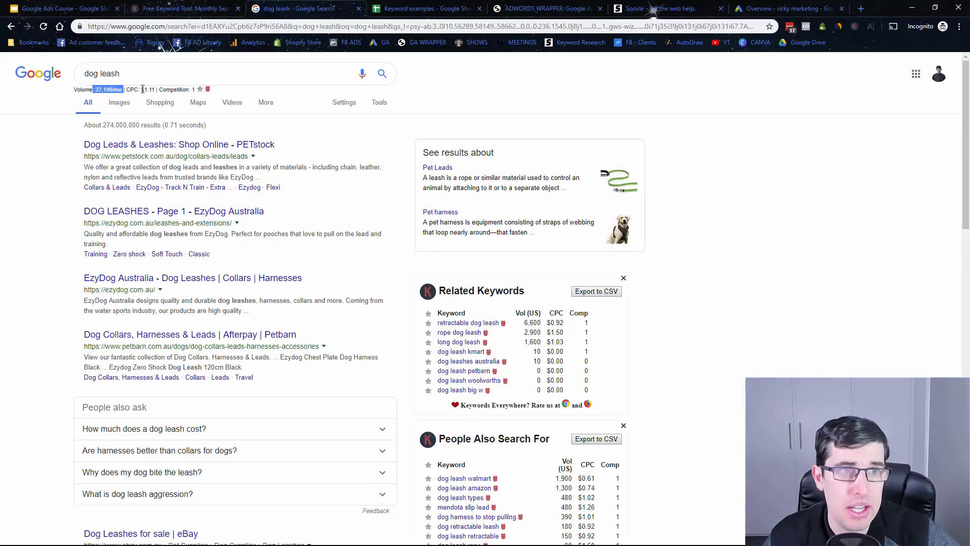
{"action": "left_click_drag", "start_coordinate": [142, 89], "coordinate": [153, 90]}
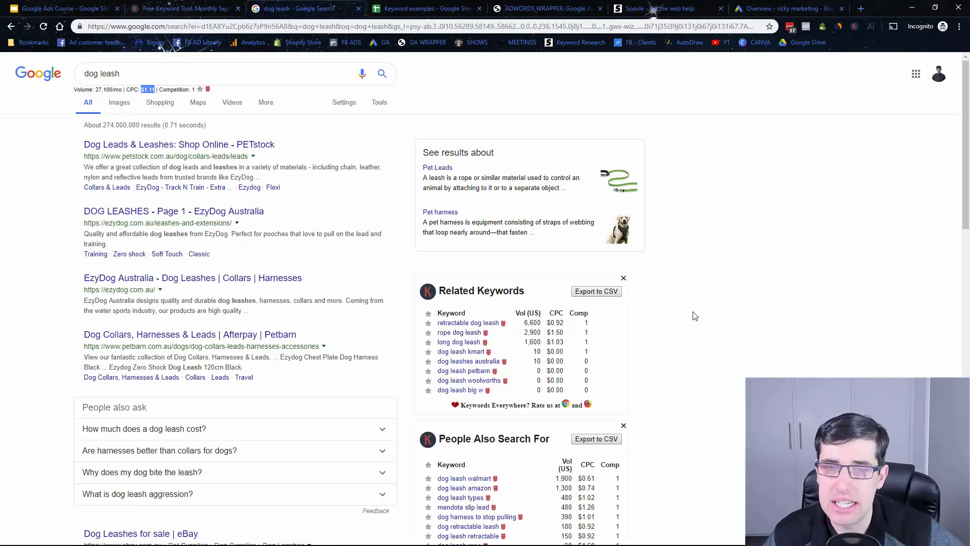
{"action": "scroll", "coordinate": [696, 316], "scroll_direction": "down", "scroll_amount": 1}
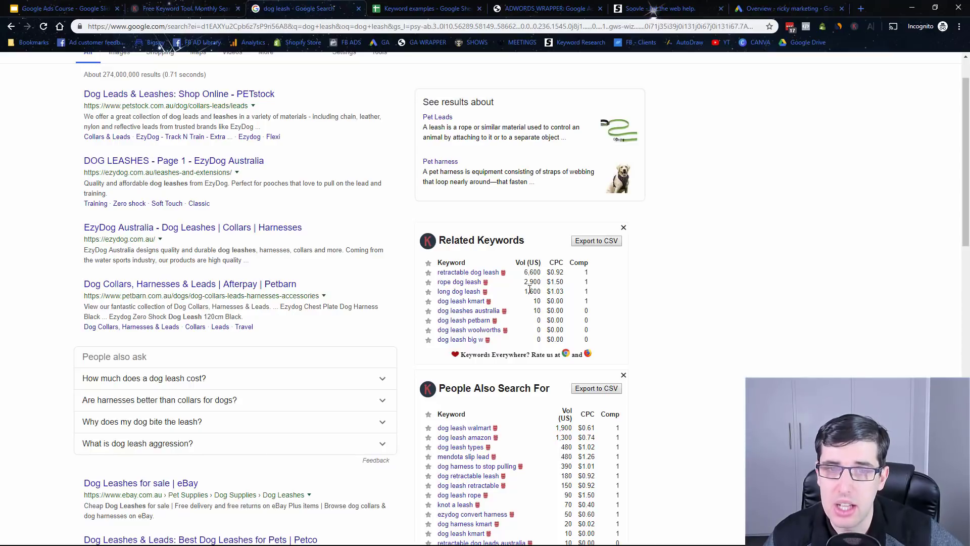
{"action": "left_click_drag", "start_coordinate": [431, 277], "coordinate": [499, 275]}
{"action": "left_click", "coordinate": [721, 273]}
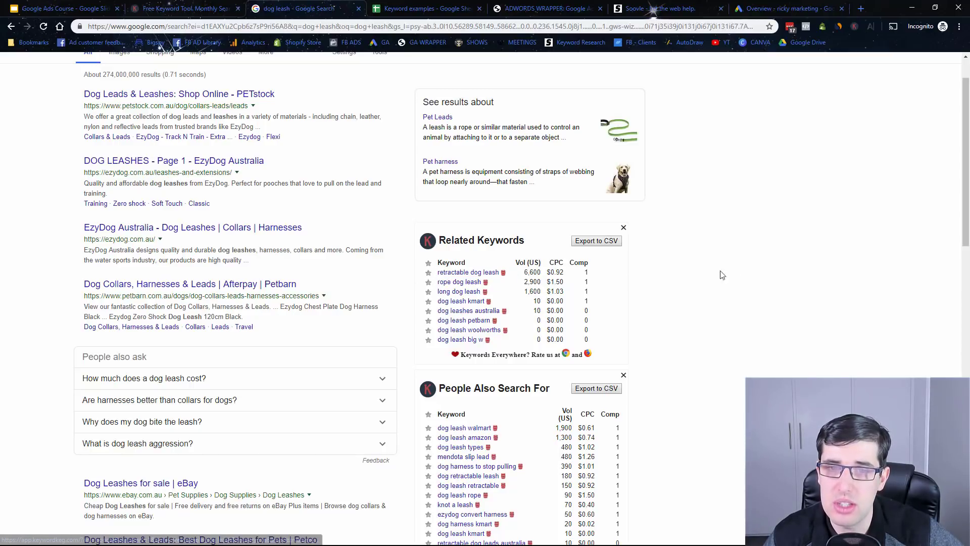
Copy the related keyword "retractable dog leash" into cell A1 of the Keyword examples spreadsheet.
{"action": "left_click", "coordinate": [502, 273]}
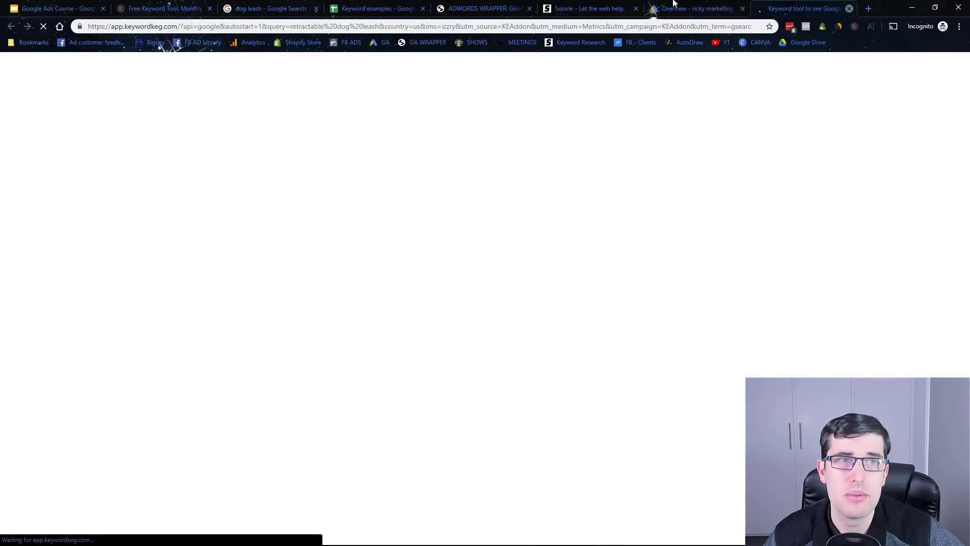
{"action": "left_click", "coordinate": [241, 4]}
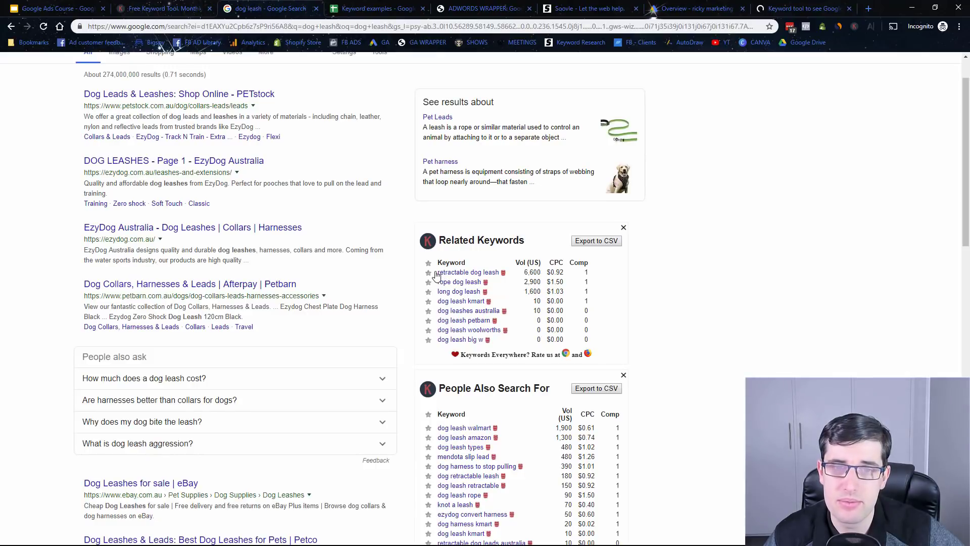
{"action": "left_click_drag", "start_coordinate": [437, 272], "coordinate": [501, 272]}
{"action": "key", "text": "ctrl+c"}
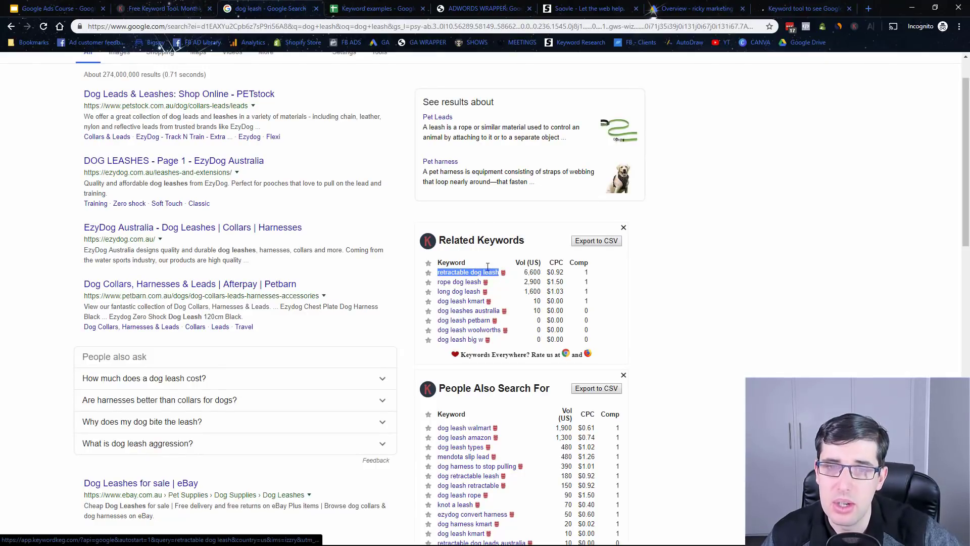
{"action": "left_click", "coordinate": [377, 8]}
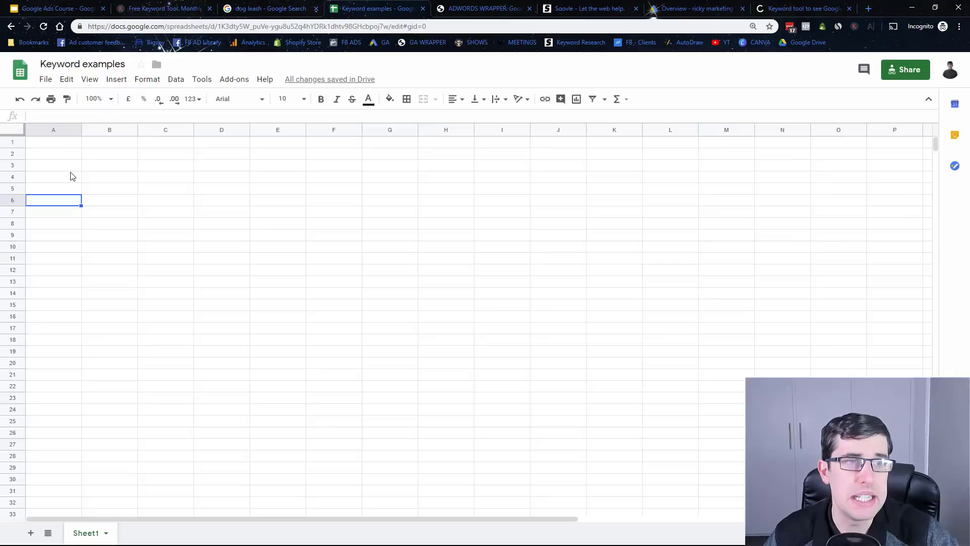
{"action": "left_click", "coordinate": [61, 143]}
{"action": "key", "text": "ctrl+v"}
{"action": "left_click", "coordinate": [35, 189]}
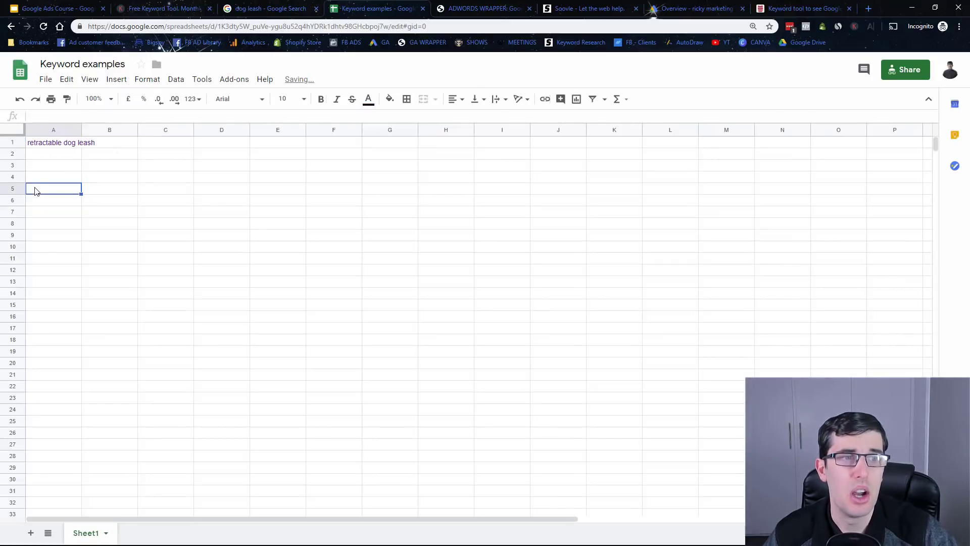
{"action": "left_click", "coordinate": [57, 146]}
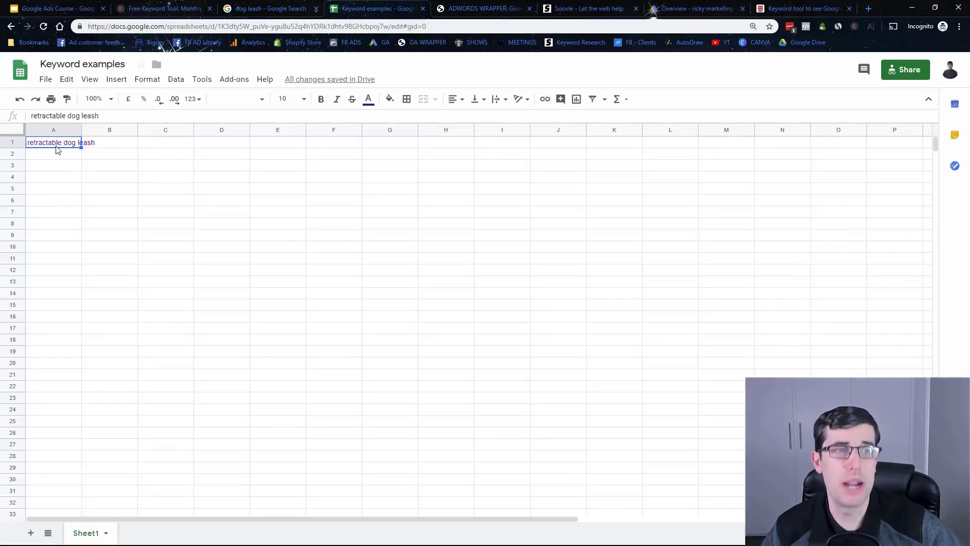
Review the People Also Search For keywords and the related searches on the "dog leash" Google results page.
{"action": "left_click", "coordinate": [180, 6]}
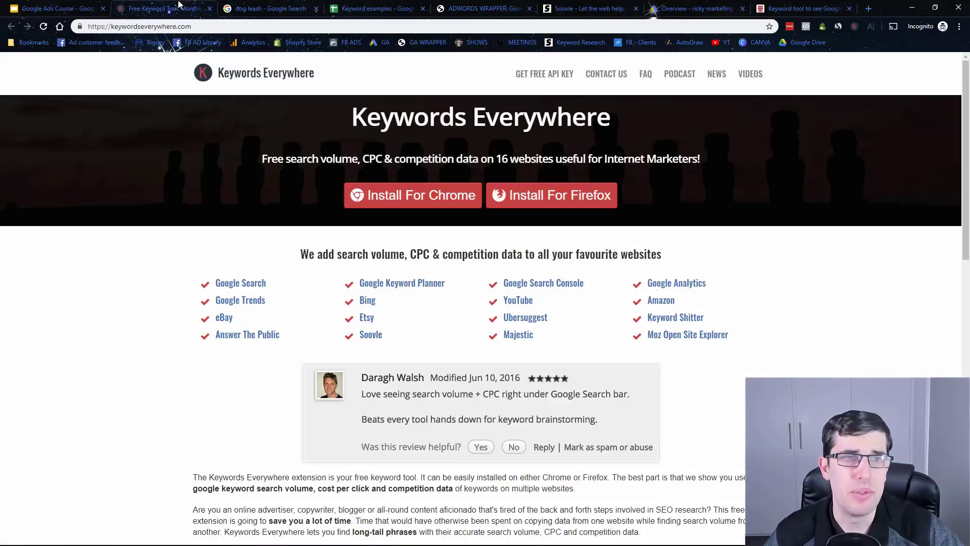
{"action": "left_click", "coordinate": [267, 6]}
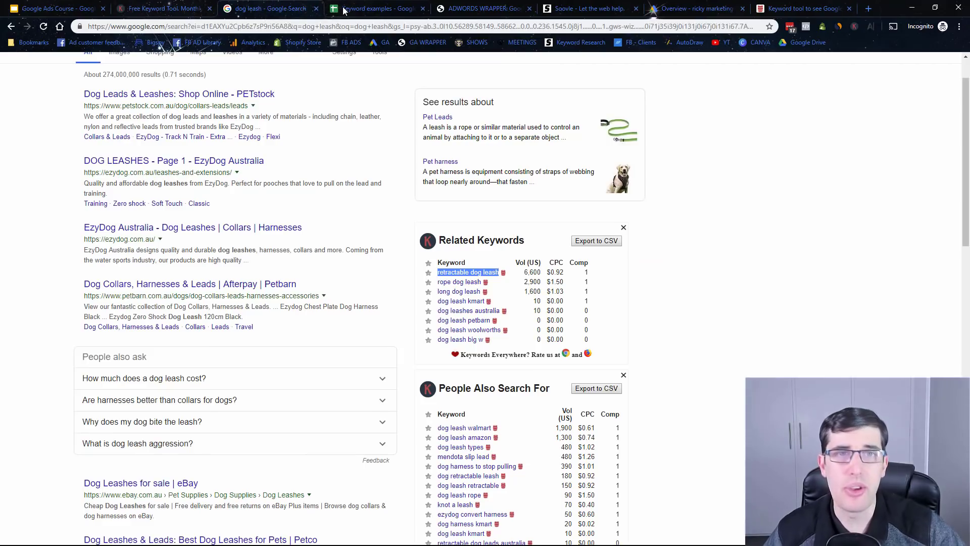
{"action": "scroll", "coordinate": [13, 224], "scroll_direction": "down", "scroll_amount": 10}
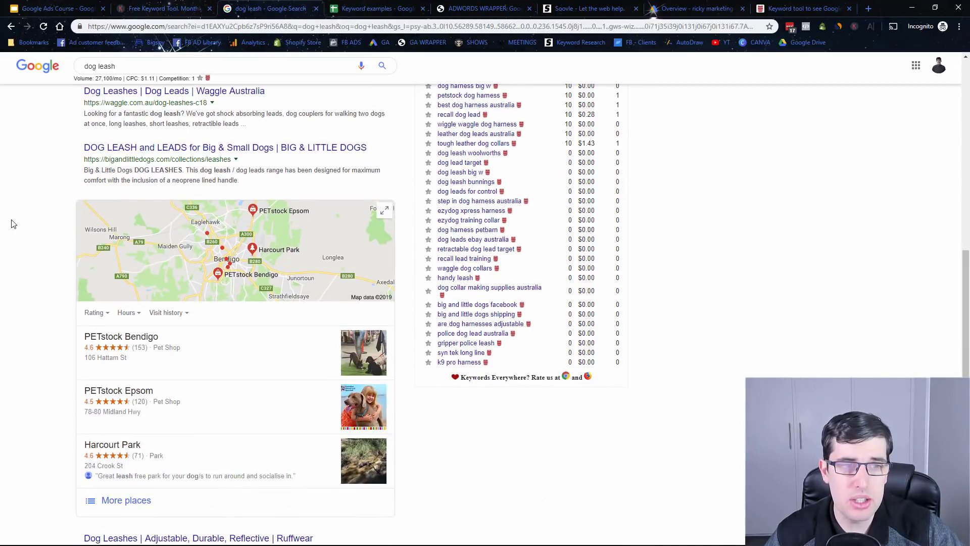
{"action": "scroll", "coordinate": [12, 224], "scroll_direction": "down", "scroll_amount": 7}
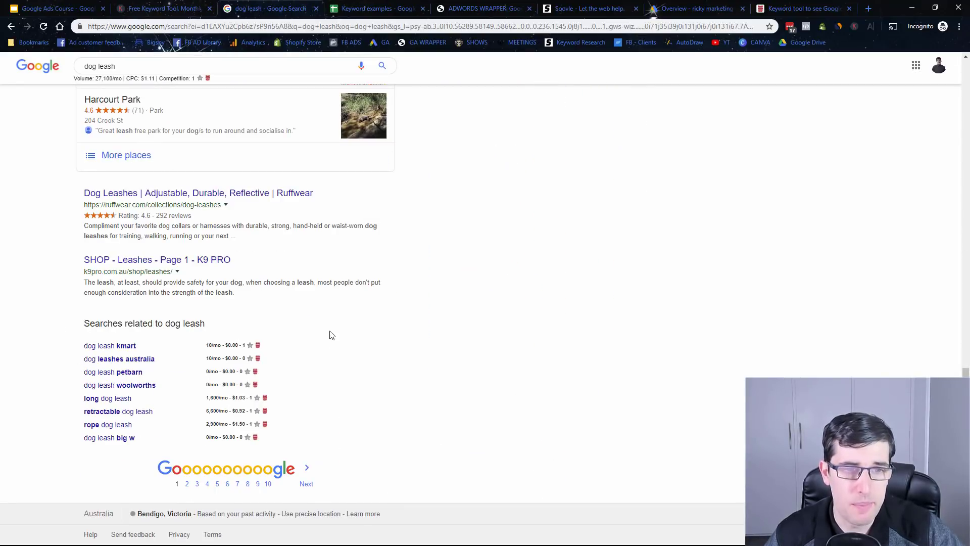
{"action": "scroll", "coordinate": [619, 348], "scroll_direction": "up", "scroll_amount": 4}
{"action": "scroll", "coordinate": [757, 323], "scroll_direction": "up", "scroll_amount": 5}
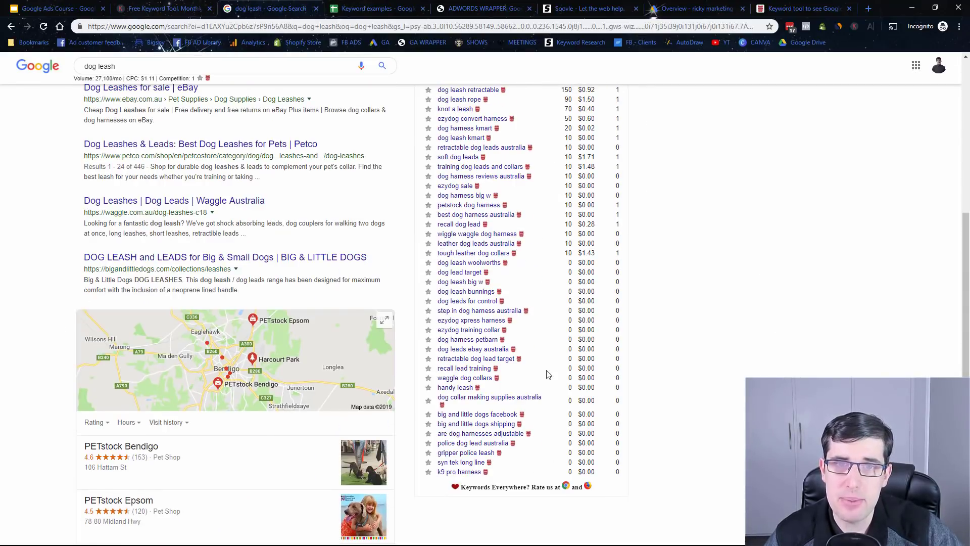
{"action": "scroll", "coordinate": [546, 370], "scroll_direction": "up", "scroll_amount": 2}
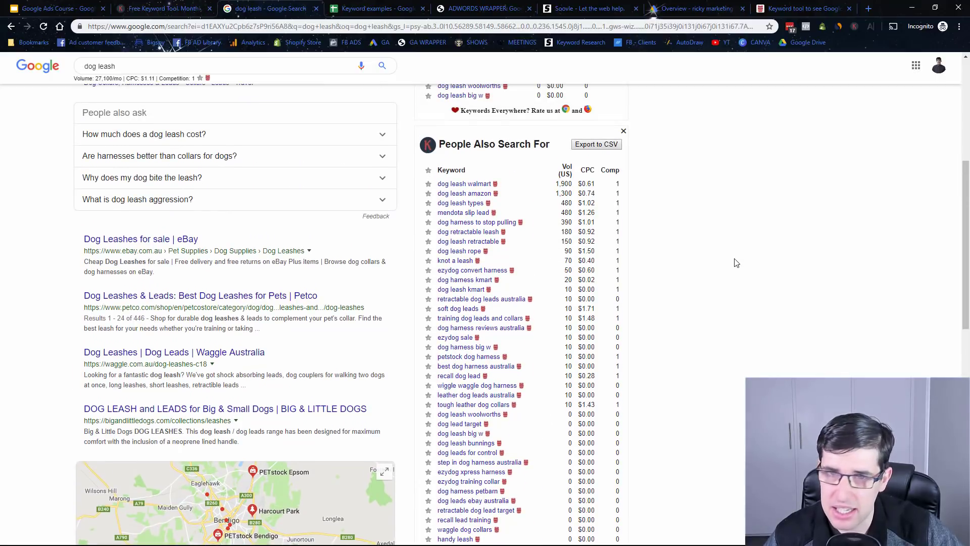
{"action": "scroll", "coordinate": [736, 263], "scroll_direction": "down", "scroll_amount": 8}
{"action": "scroll", "coordinate": [736, 261], "scroll_direction": "down", "scroll_amount": 3}
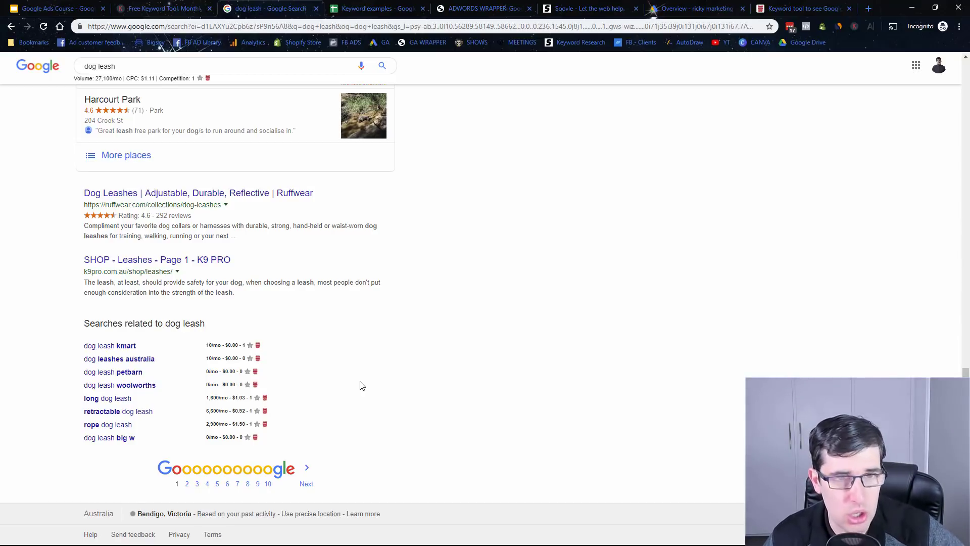
{"action": "scroll", "coordinate": [361, 386], "scroll_direction": "up", "scroll_amount": 4}
{"action": "scroll", "coordinate": [362, 386], "scroll_direction": "down", "scroll_amount": 4}
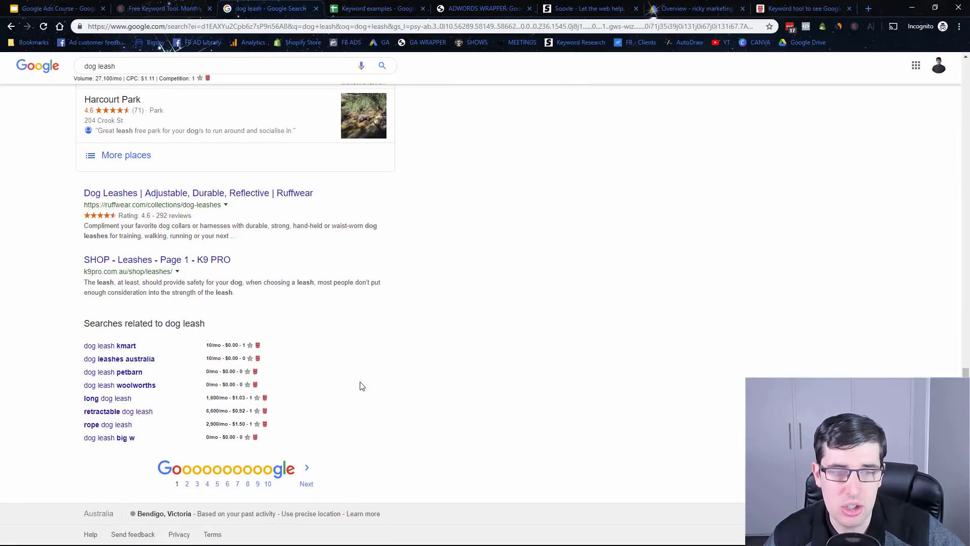
{"action": "scroll", "coordinate": [362, 385], "scroll_direction": "up", "scroll_amount": 4}
{"action": "scroll", "coordinate": [362, 385], "scroll_direction": "up", "scroll_amount": 15}
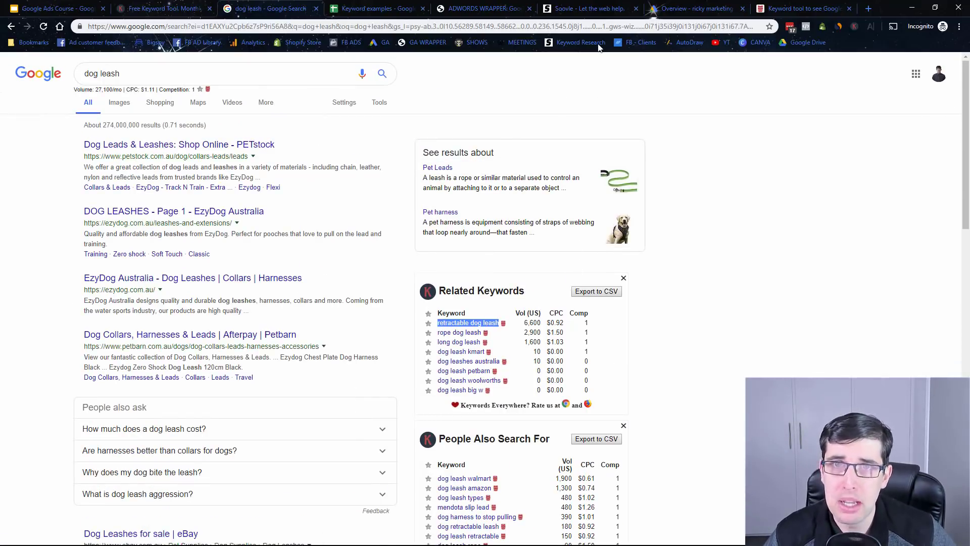
Look up "retractable dog leash" in Soovle for keyword suggestions across search engines, and copy the search phrase.
{"action": "left_click", "coordinate": [592, 9]}
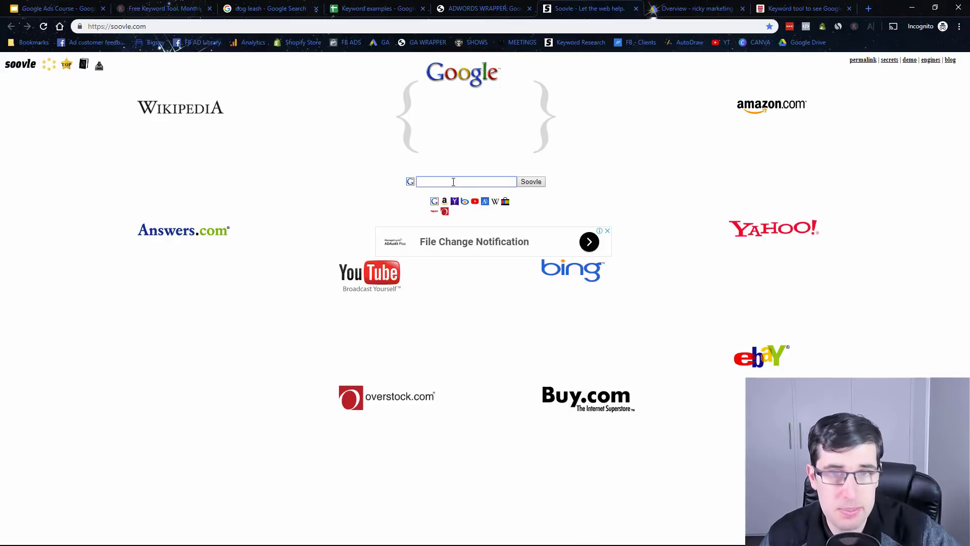
{"action": "key", "text": "ctrl+v"}
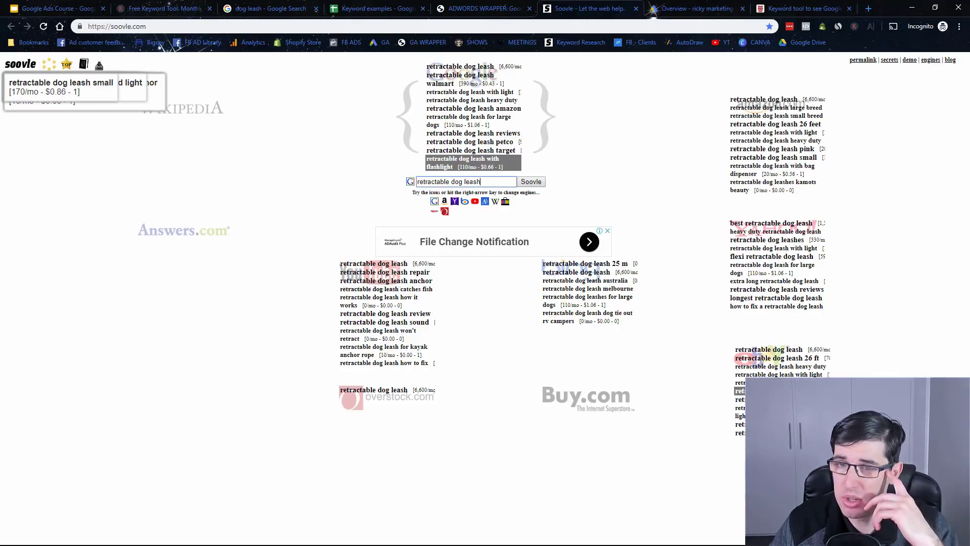
{"action": "key", "text": "Return"}
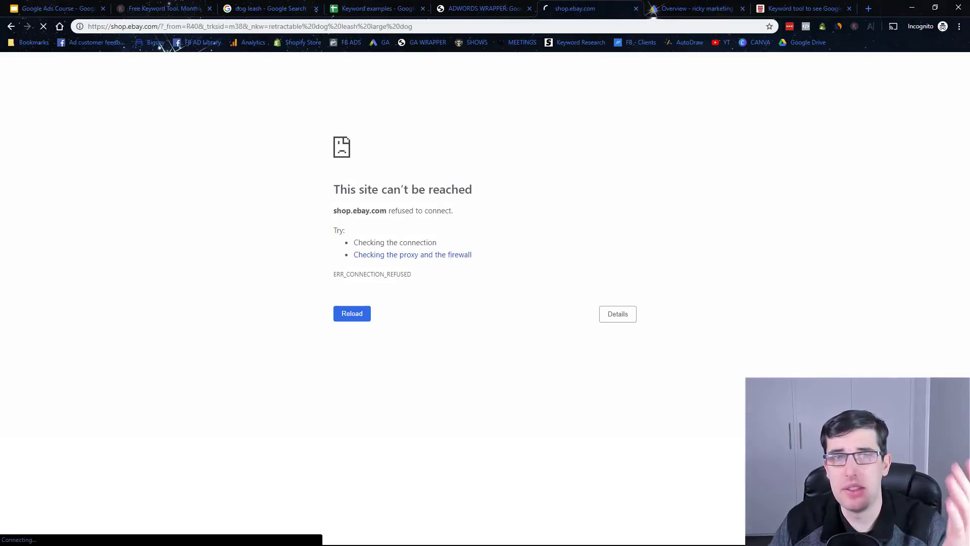
{"action": "left_click", "coordinate": [15, 26]}
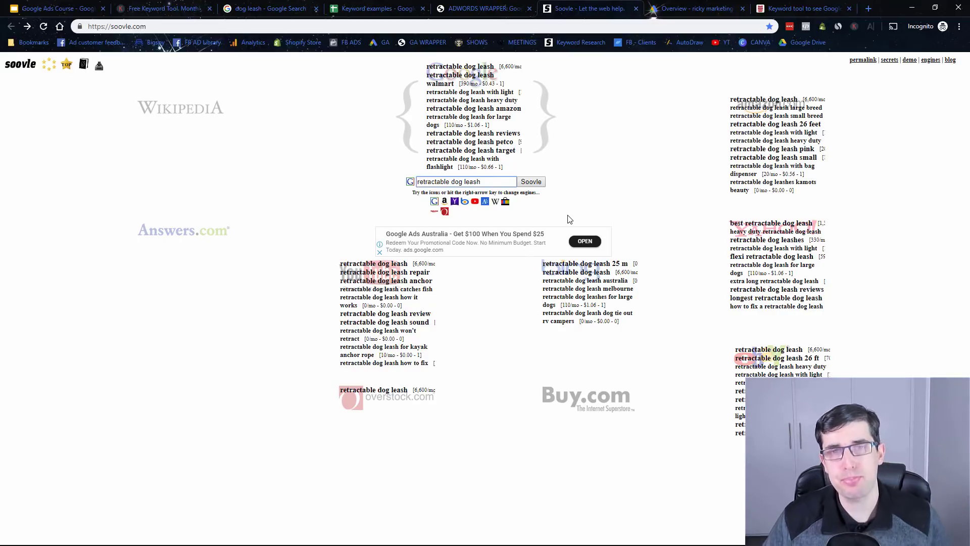
{"action": "left_click", "coordinate": [505, 181]}
{"action": "key", "text": "ctrl+c"}
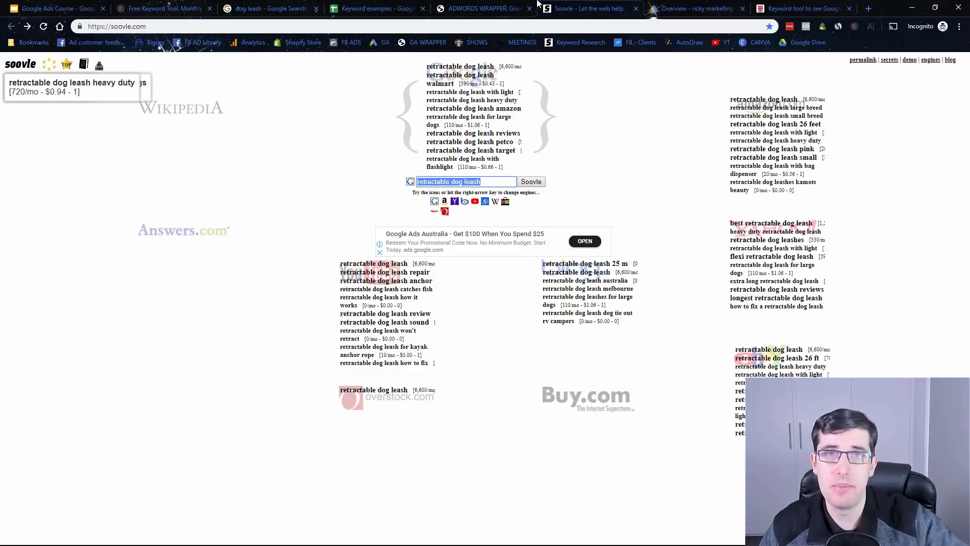
Look at AdWords Wrapper and the keyword spreadsheet, and open the "How To Implement This In Your Store" slide in the Google Ads Course presentation.
{"action": "left_click", "coordinate": [500, 6]}
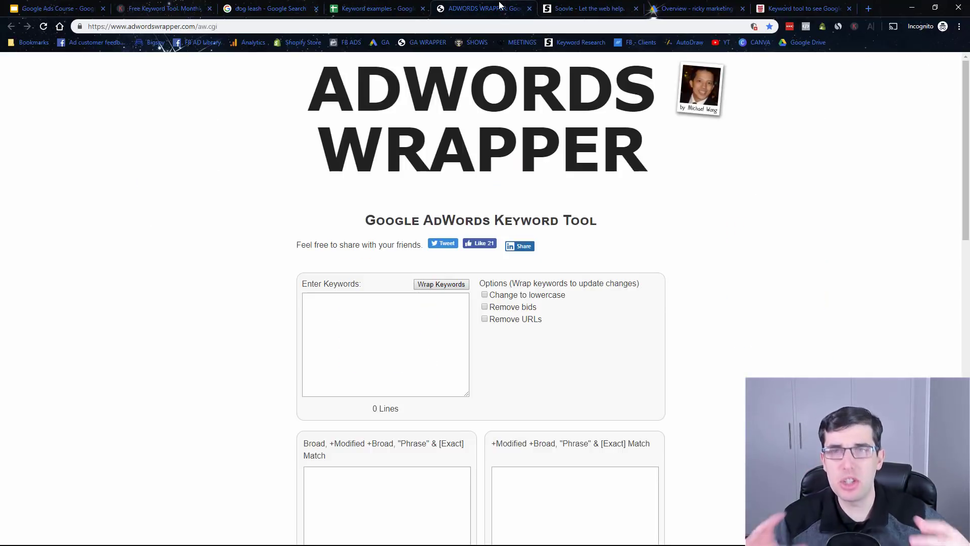
{"action": "left_click", "coordinate": [377, 9]}
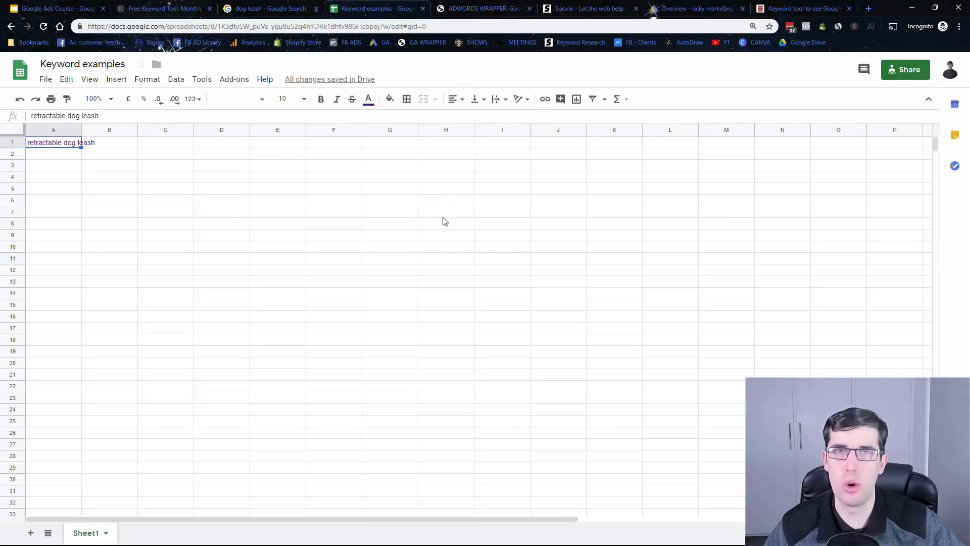
{"action": "left_click", "coordinate": [45, 10]}
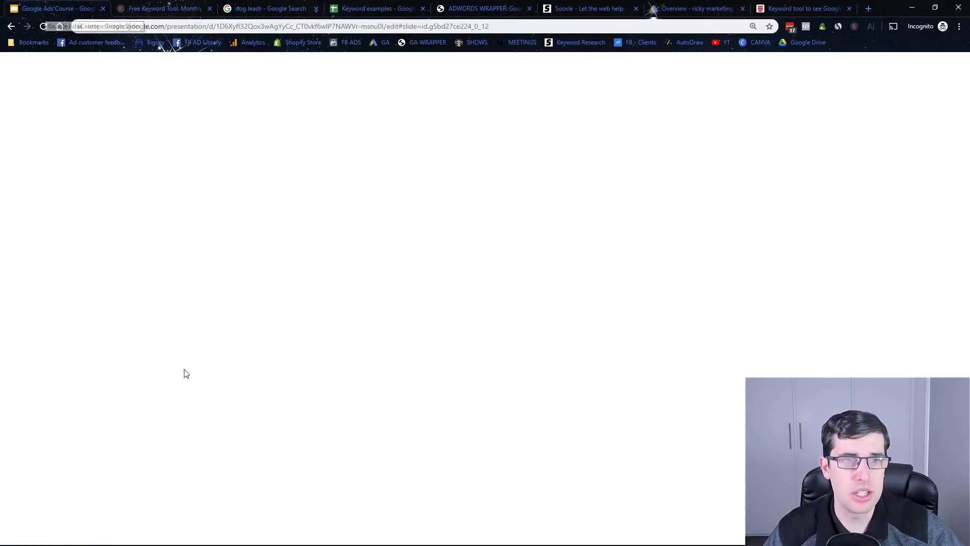
{"action": "left_click", "coordinate": [75, 360]}
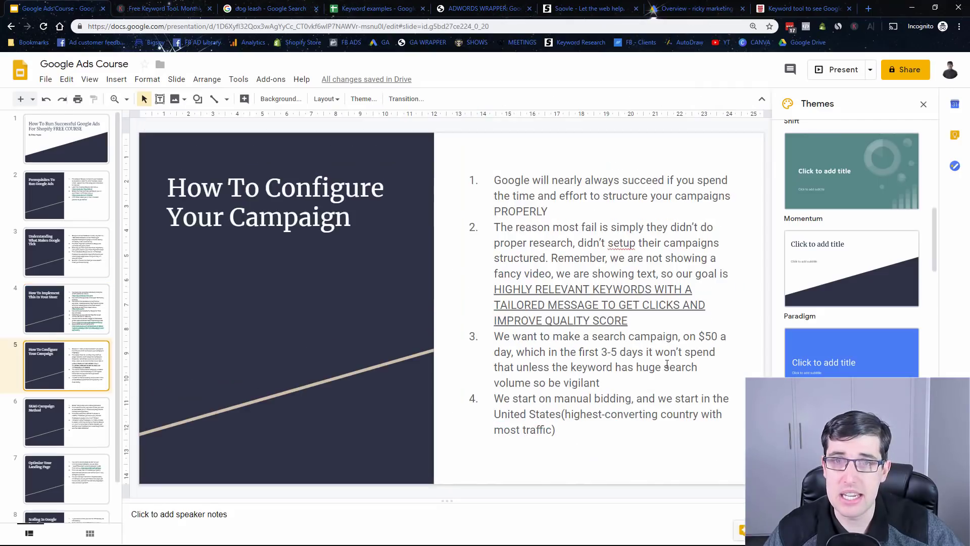
{"action": "left_click", "coordinate": [45, 309]}
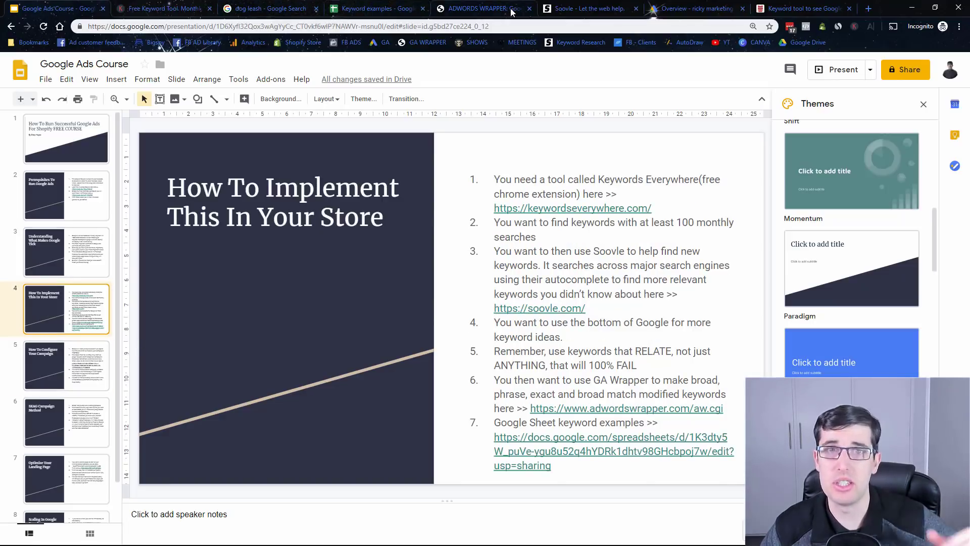
Generate the match-type variations of "retractable dog leash" in AdWords Wrapper.
{"action": "left_click", "coordinate": [483, 8]}
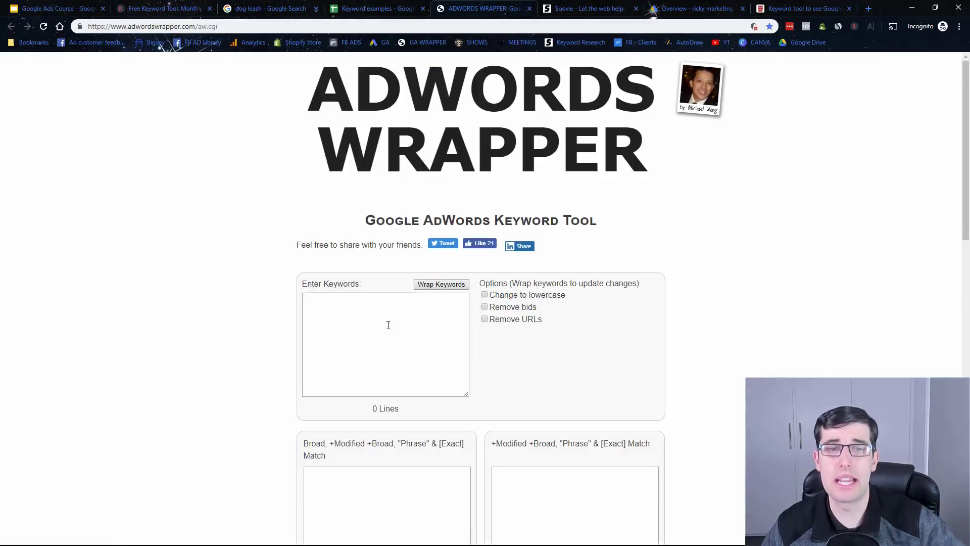
{"action": "left_click", "coordinate": [358, 316]}
{"action": "key", "text": "ctrl+v"}
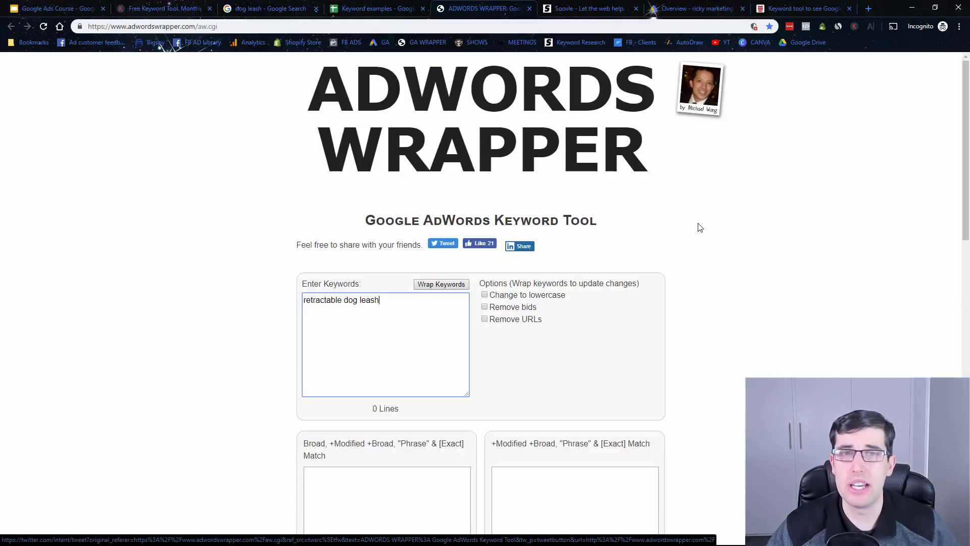
{"action": "scroll", "coordinate": [698, 225], "scroll_direction": "down", "scroll_amount": 8}
{"action": "scroll", "coordinate": [699, 226], "scroll_direction": "up", "scroll_amount": 8}
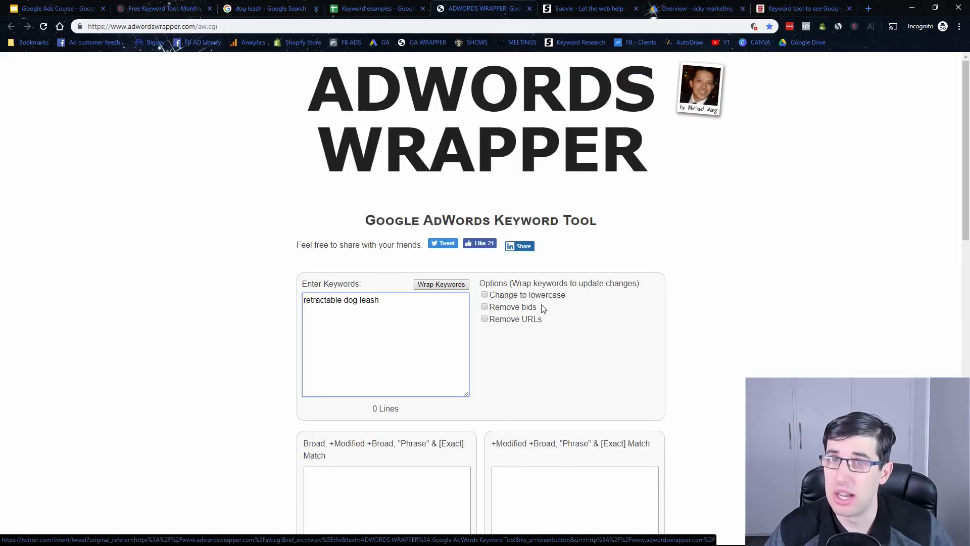
{"action": "left_click", "coordinate": [431, 284]}
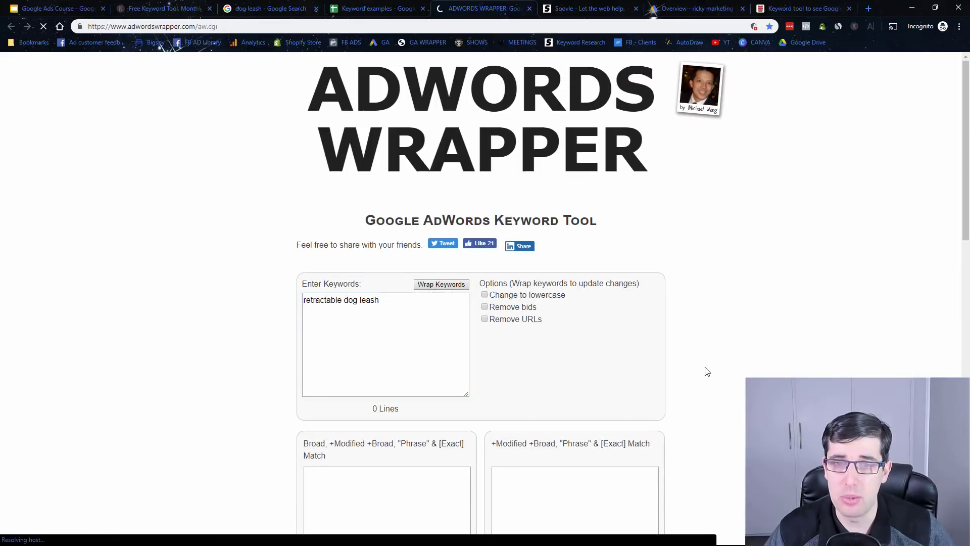
{"action": "scroll", "coordinate": [705, 372], "scroll_direction": "down", "scroll_amount": 2}
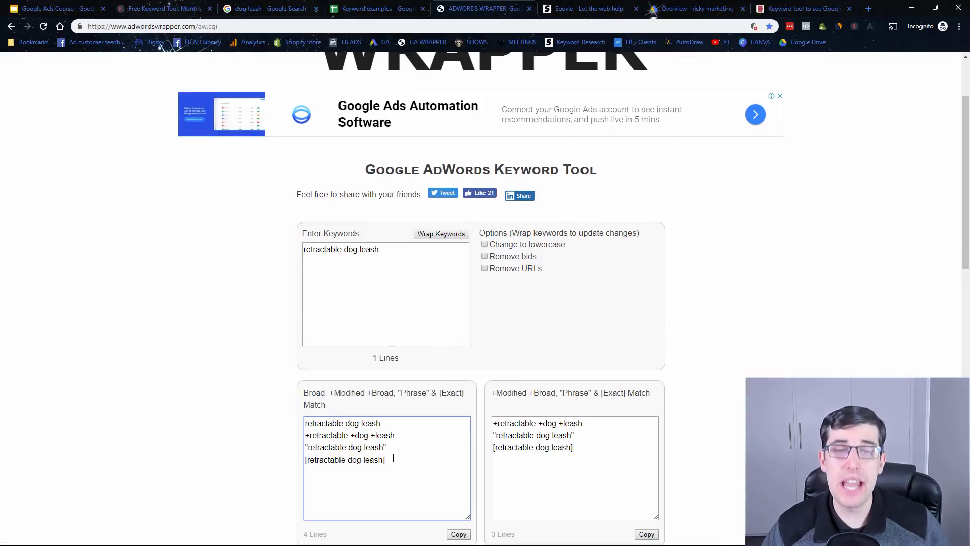
Copy the broad, modified broad, phrase and exact match versions of "retractable dog leash" from the combined output.
{"action": "left_click_drag", "start_coordinate": [392, 457], "coordinate": [264, 404]}
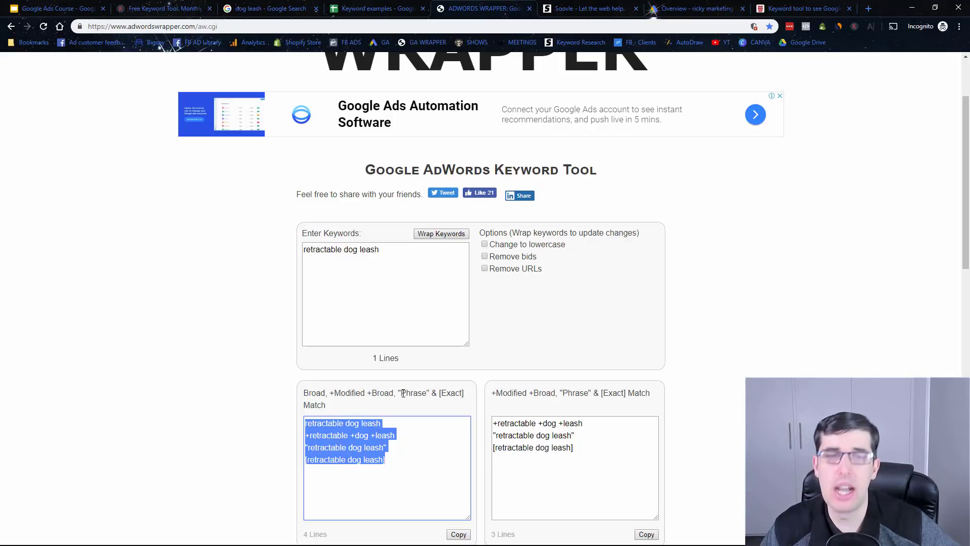
{"action": "left_click", "coordinate": [398, 462]}
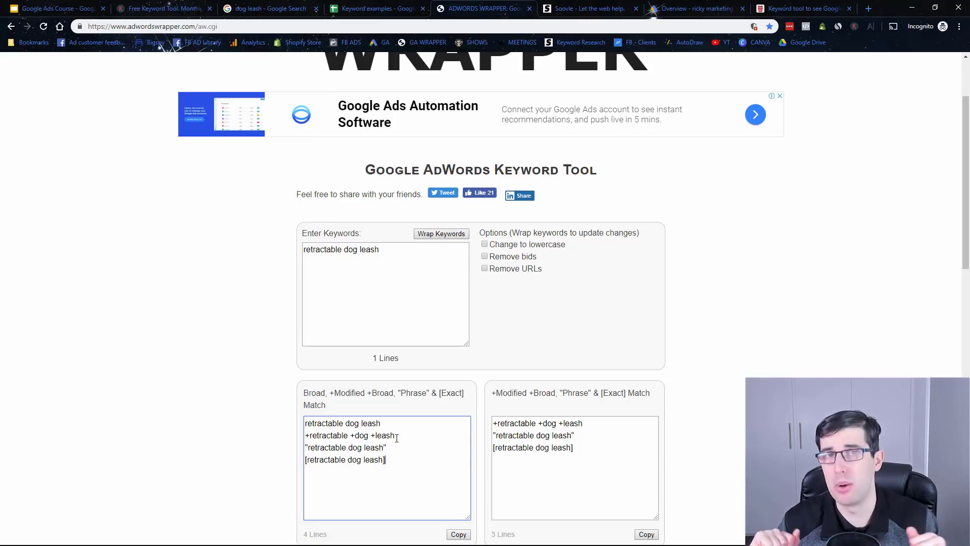
{"action": "left_click_drag", "start_coordinate": [392, 457], "coordinate": [172, 403]}
{"action": "key", "text": "ctrl+c"}
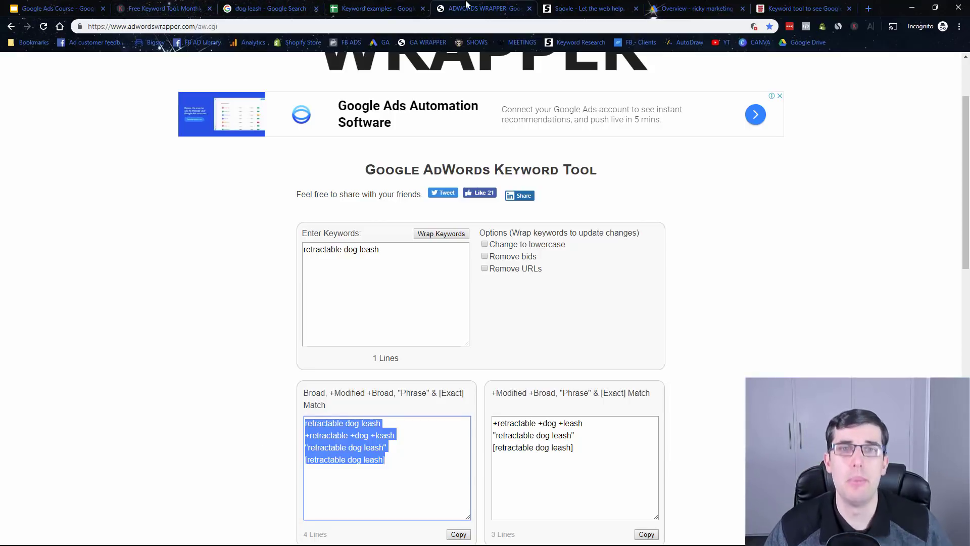
Paste the wrapped keywords into cell B1 of the Keyword examples spreadsheet, and widen columns A and B.
{"action": "left_click", "coordinate": [377, 8]}
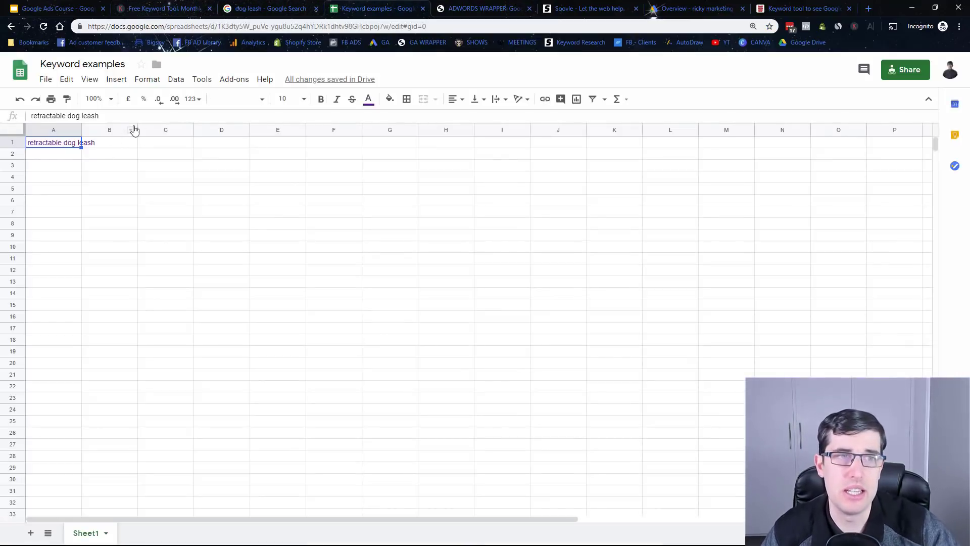
{"action": "left_click_drag", "start_coordinate": [137, 129], "coordinate": [238, 130]}
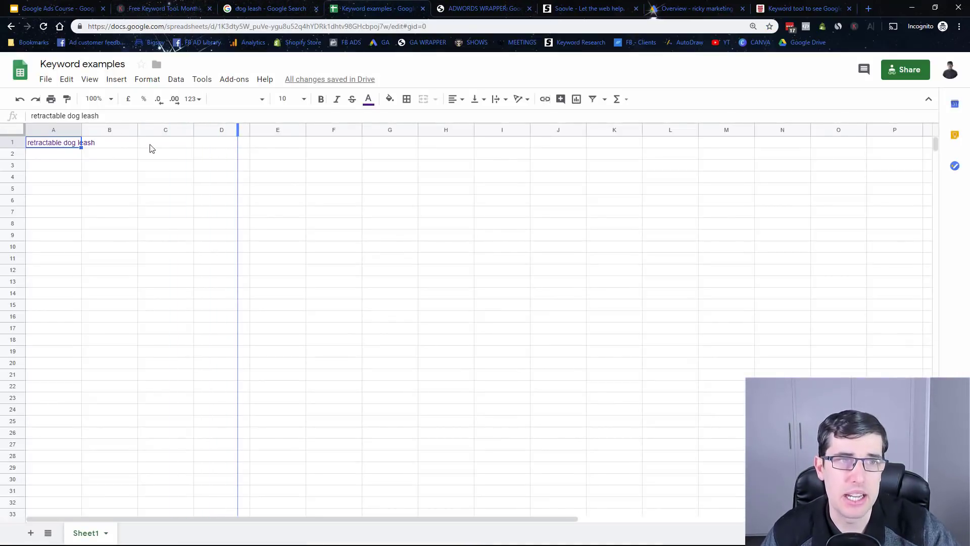
{"action": "double_click", "coordinate": [146, 145]}
{"action": "key", "text": "ctrl+v"}
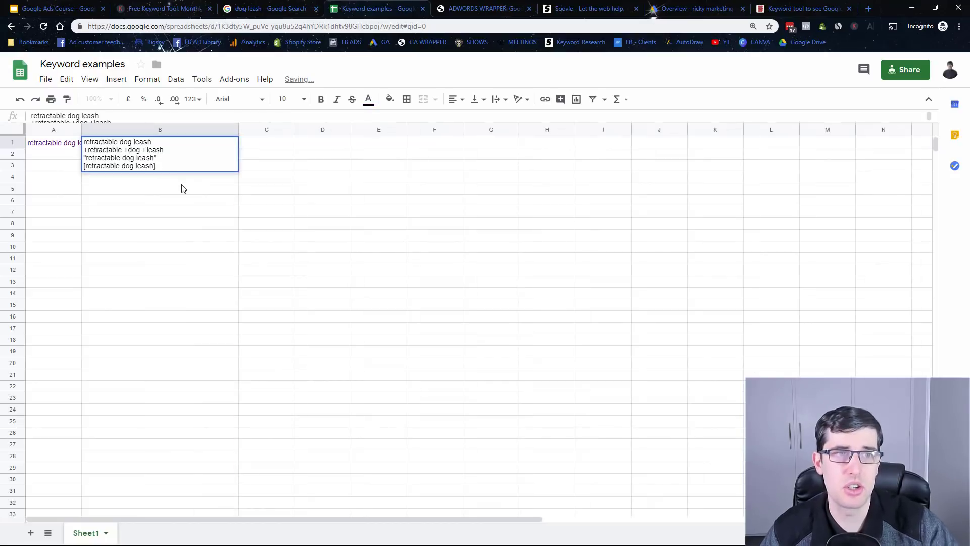
{"action": "left_click", "coordinate": [182, 185]}
{"action": "left_click", "coordinate": [56, 183]}
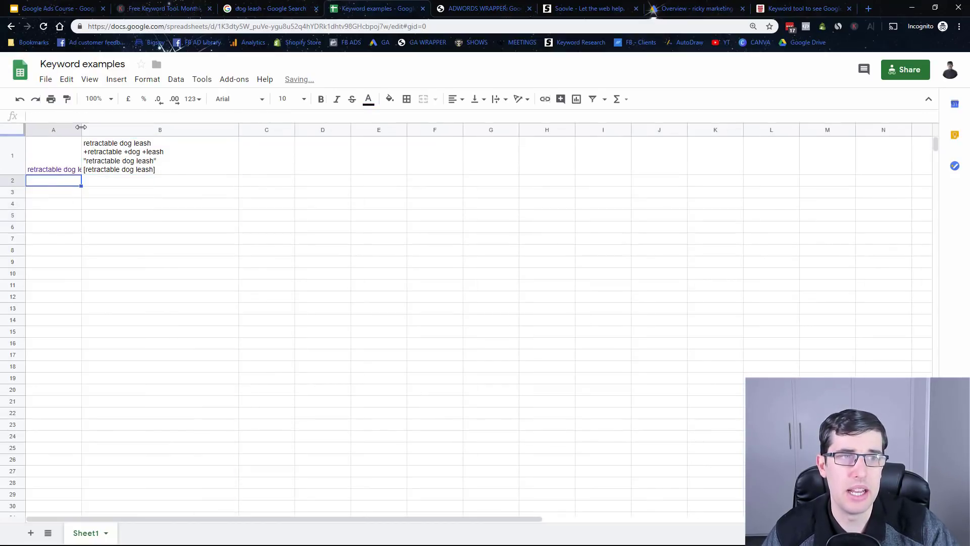
{"action": "left_click_drag", "start_coordinate": [81, 129], "coordinate": [118, 130]}
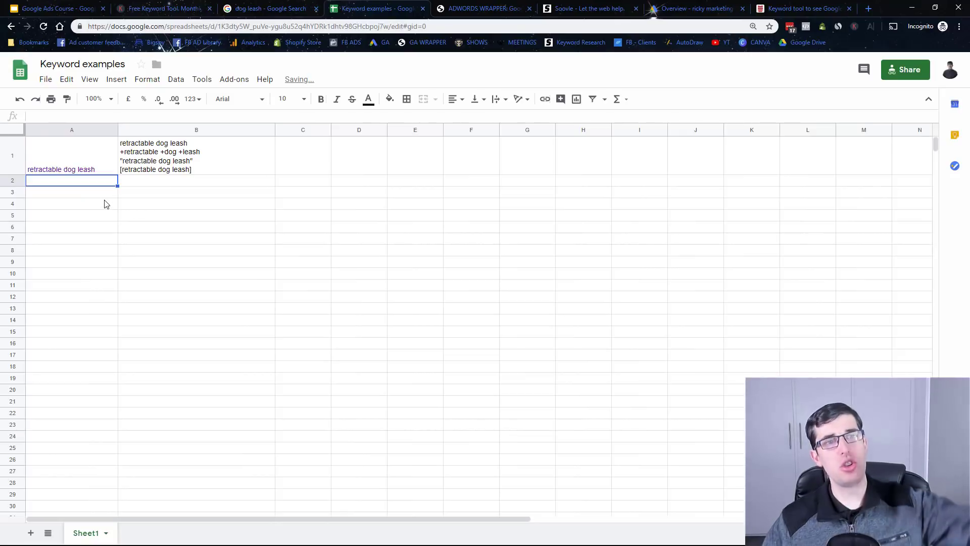
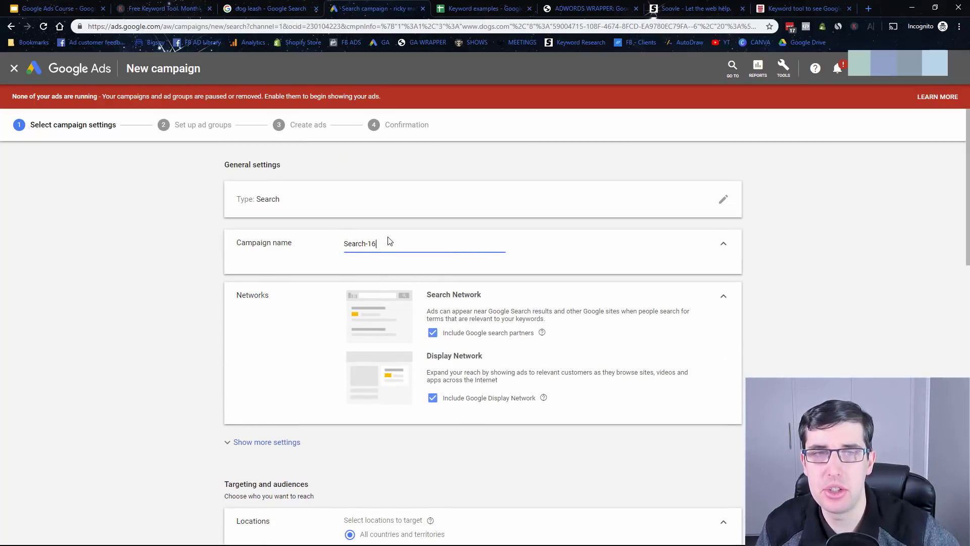
Name the new Google Ads search campaign "TOF - Dog Leash Campaign" and exclude the Google Display Network.
{"action": "left_click_drag", "start_coordinate": [388, 243], "coordinate": [162, 241]}
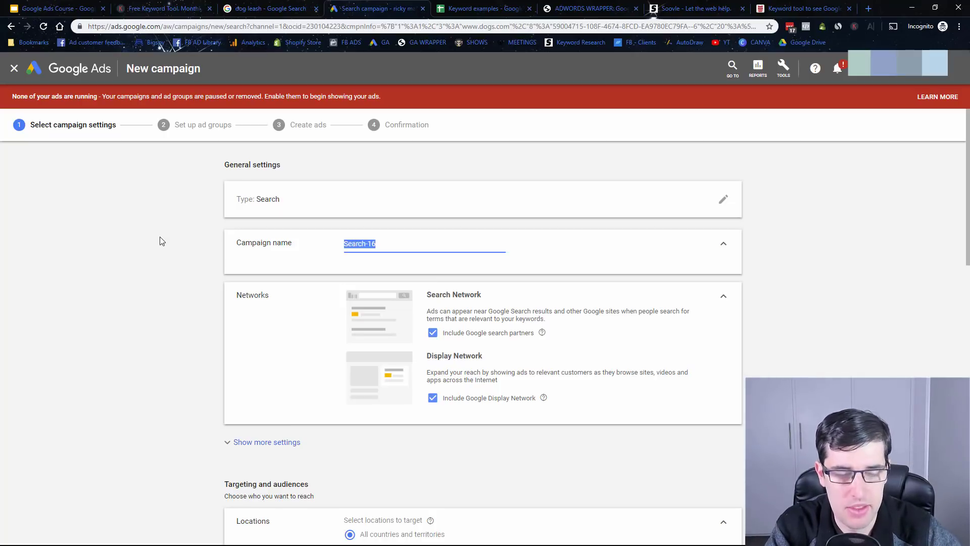
{"action": "type", "text": "TOF "}
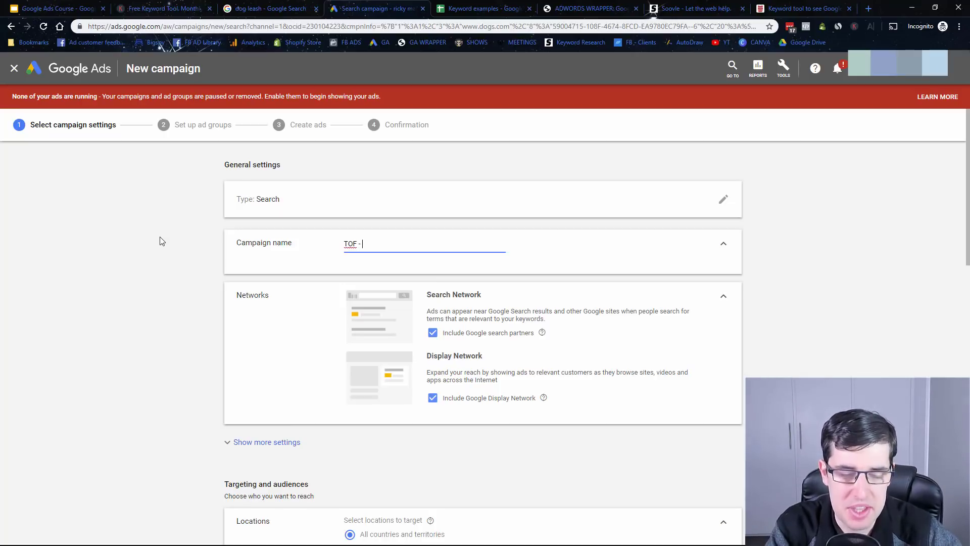
{"action": "type", "text": "- Dog L"}
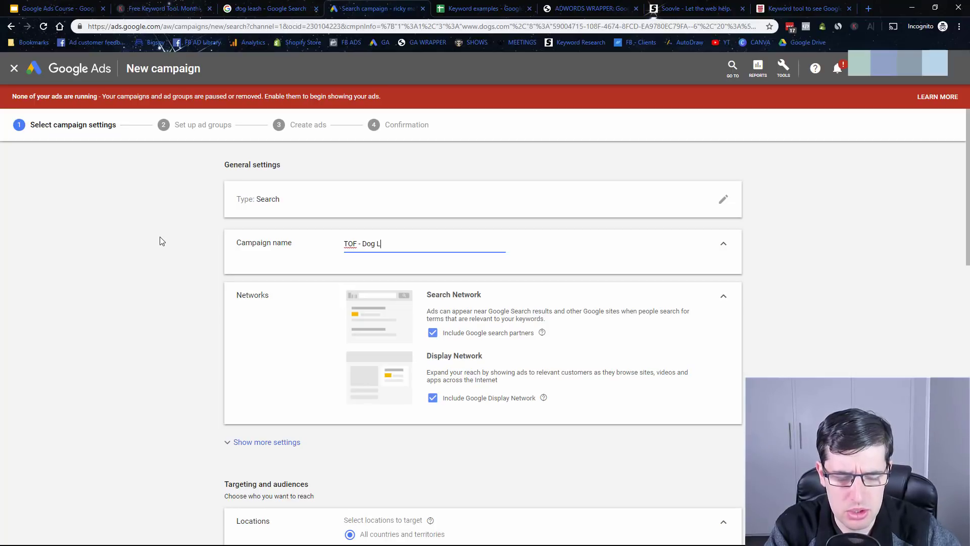
{"action": "type", "text": "eash Campaign"}
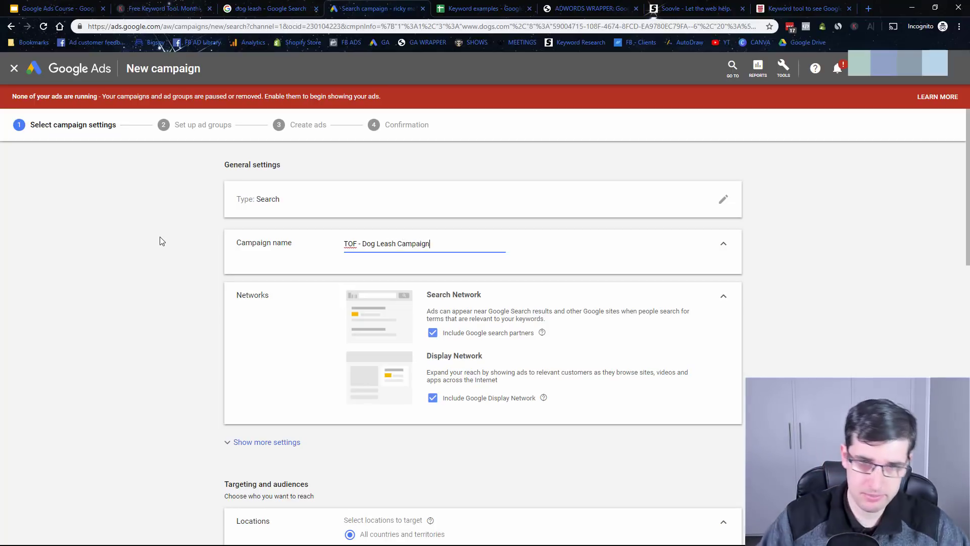
{"action": "left_click", "coordinate": [433, 398]}
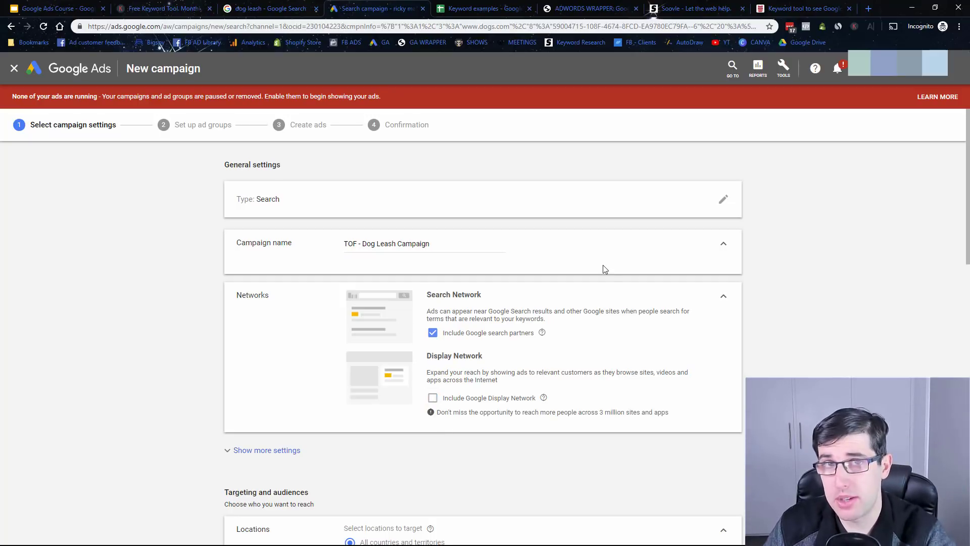
Review the campaign's additional settings for dates, URL options and Dynamic Search Ads, and collapse them again.
{"action": "scroll", "coordinate": [447, 359], "scroll_direction": "down", "scroll_amount": 2}
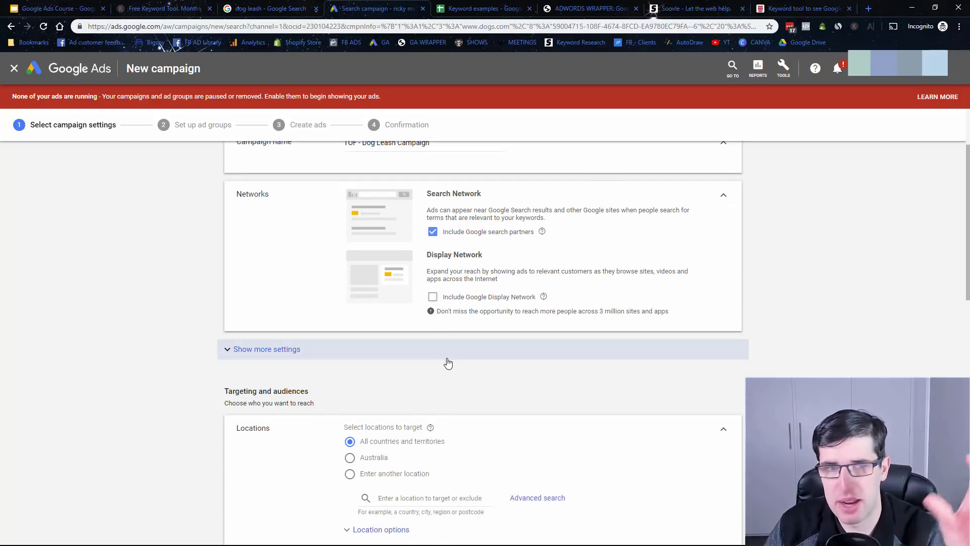
{"action": "left_click", "coordinate": [396, 354]}
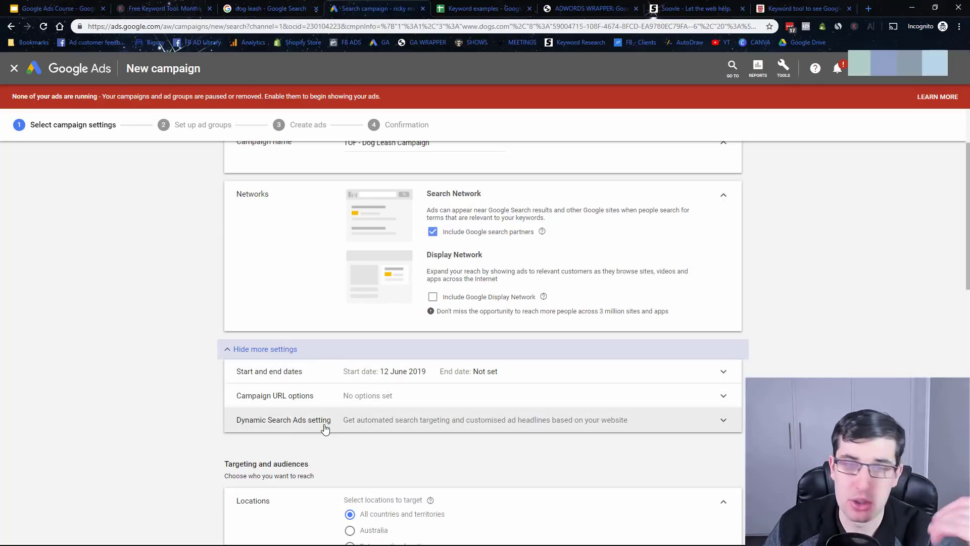
{"action": "left_click", "coordinate": [288, 349]}
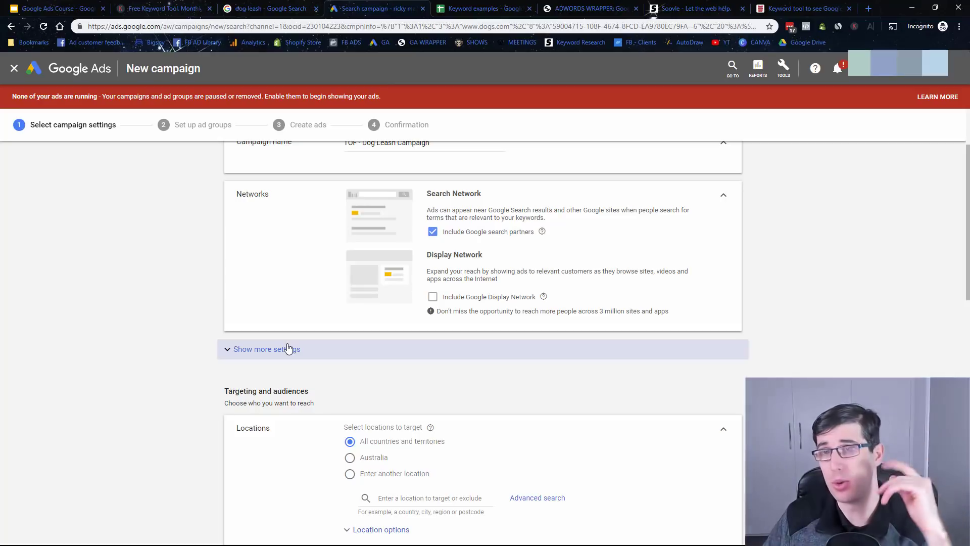
Set the campaign's location targeting to a custom location with the United States as the only targeted country.
{"action": "scroll", "coordinate": [288, 348], "scroll_direction": "down", "scroll_amount": 3}
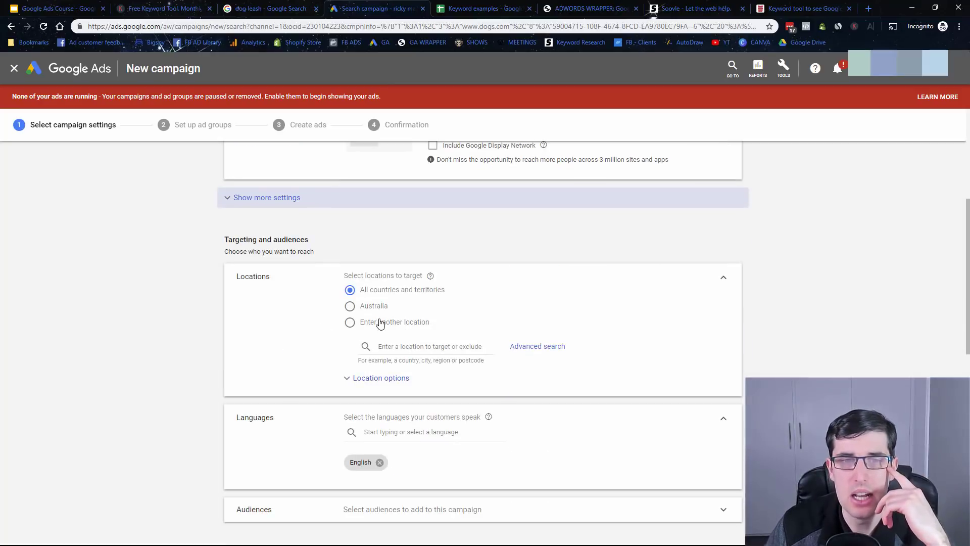
{"action": "left_click", "coordinate": [351, 308]}
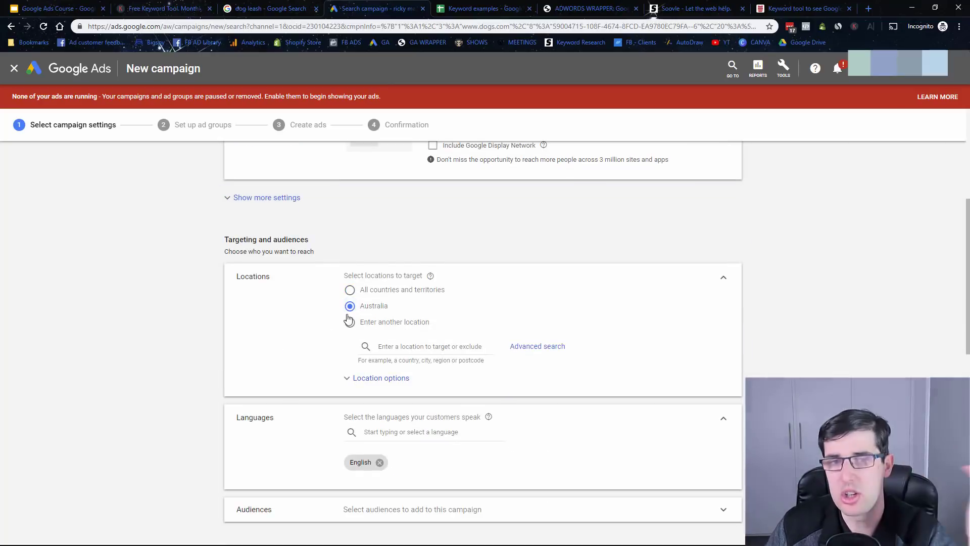
{"action": "left_click", "coordinate": [349, 323]}
{"action": "left_click", "coordinate": [399, 348]}
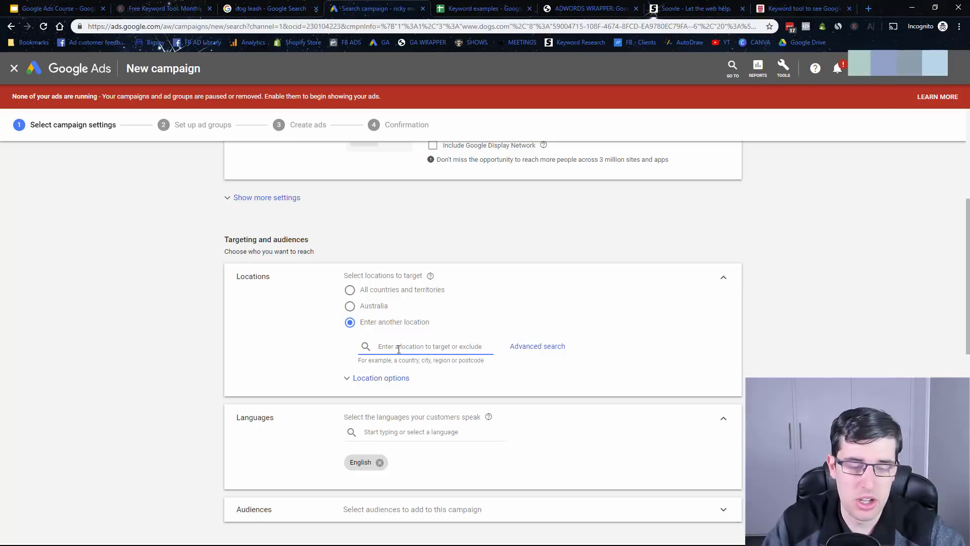
{"action": "type", "text": "united stat"}
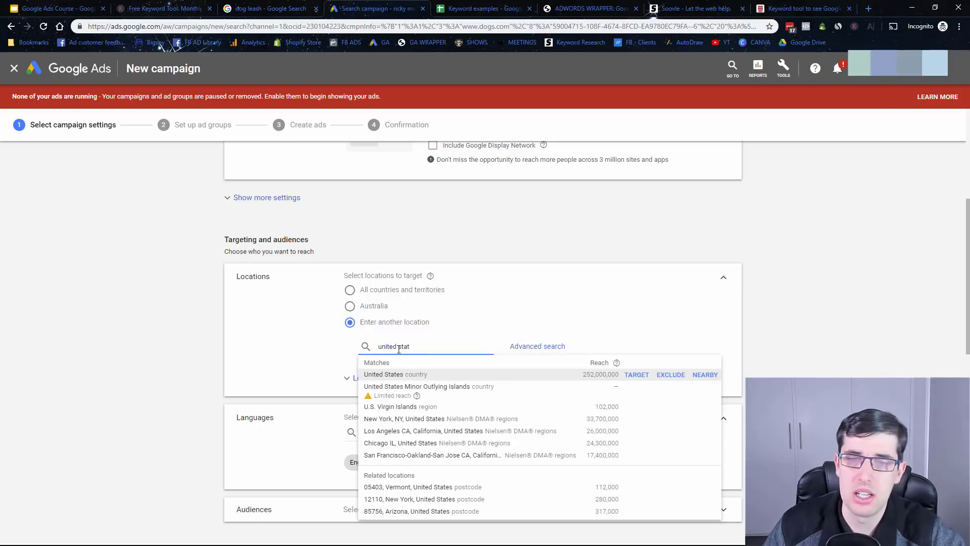
{"action": "left_click", "coordinate": [421, 383]}
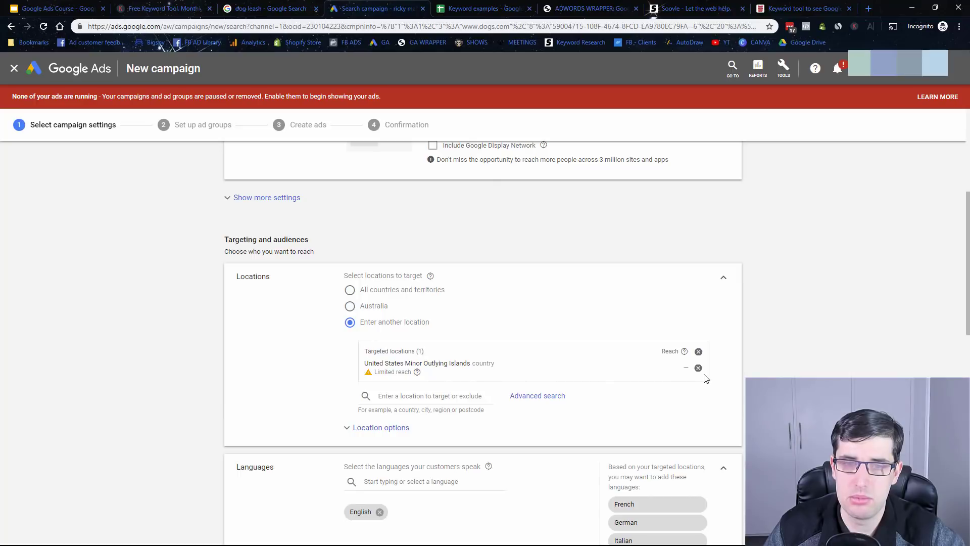
{"action": "left_click", "coordinate": [698, 351]}
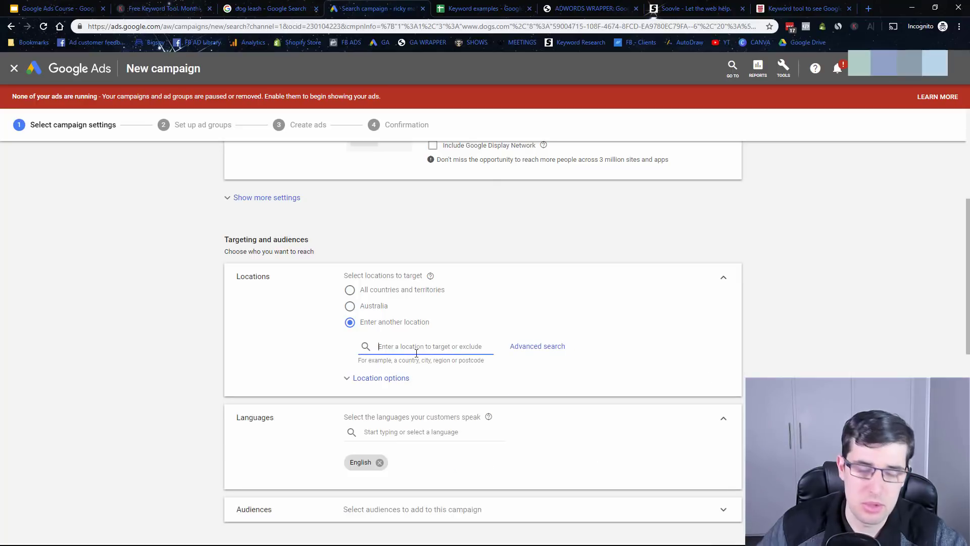
{"action": "type", "text": "united stat"}
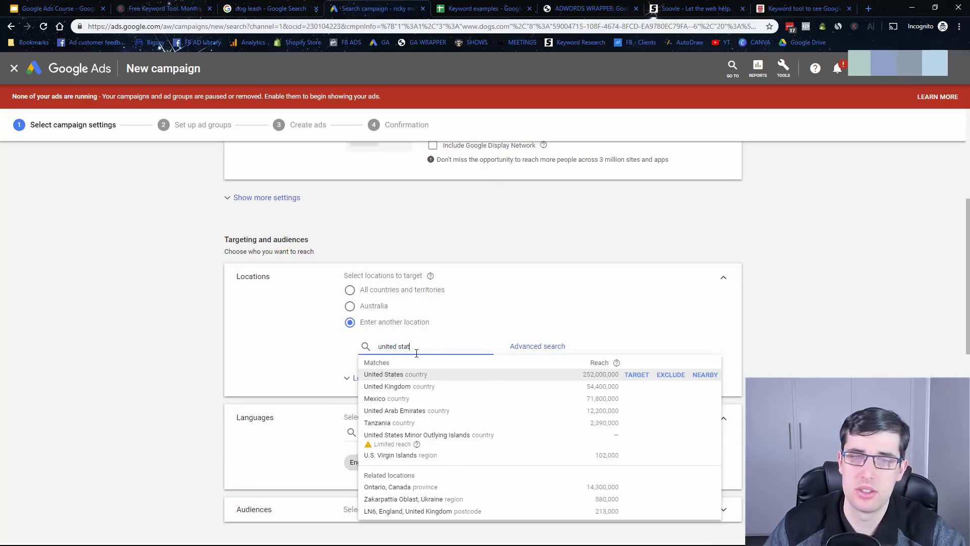
{"action": "left_click", "coordinate": [404, 374]}
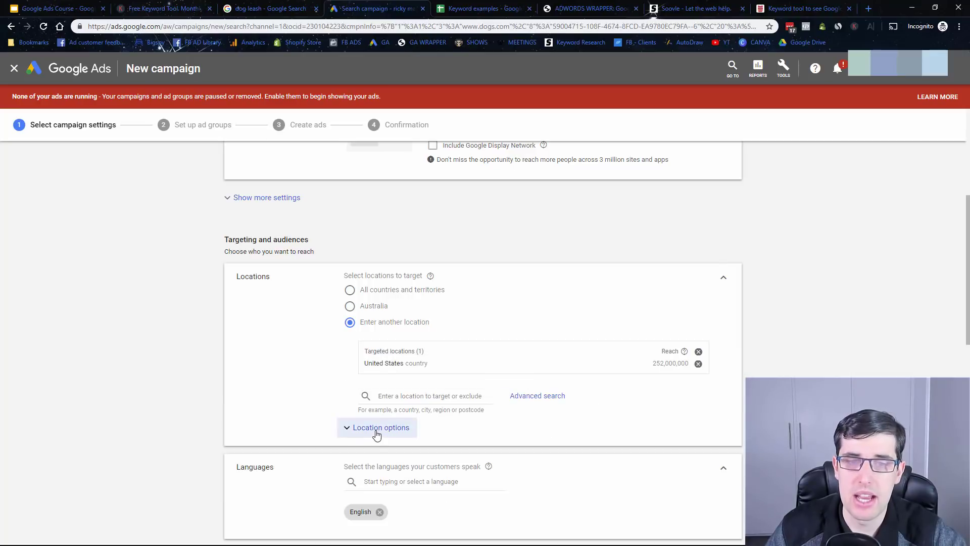
Expand the location options and set the exclusion to "People in your excluded locations".
{"action": "left_click", "coordinate": [372, 429]}
{"action": "scroll", "coordinate": [337, 419], "scroll_direction": "down", "scroll_amount": 1}
{"action": "scroll", "coordinate": [336, 418], "scroll_direction": "down", "scroll_amount": 1}
{"action": "left_click", "coordinate": [351, 452]}
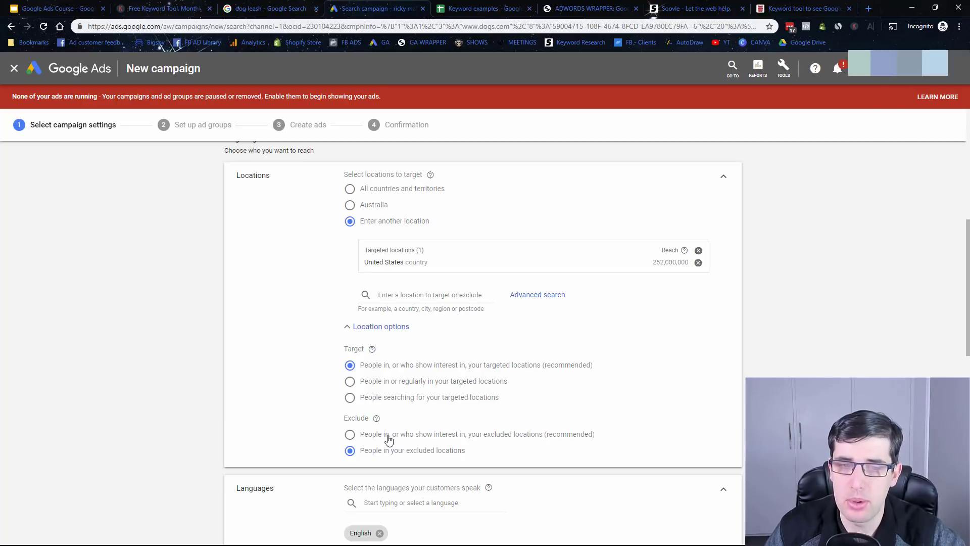
{"action": "left_click_drag", "start_coordinate": [404, 439], "coordinate": [529, 443]}
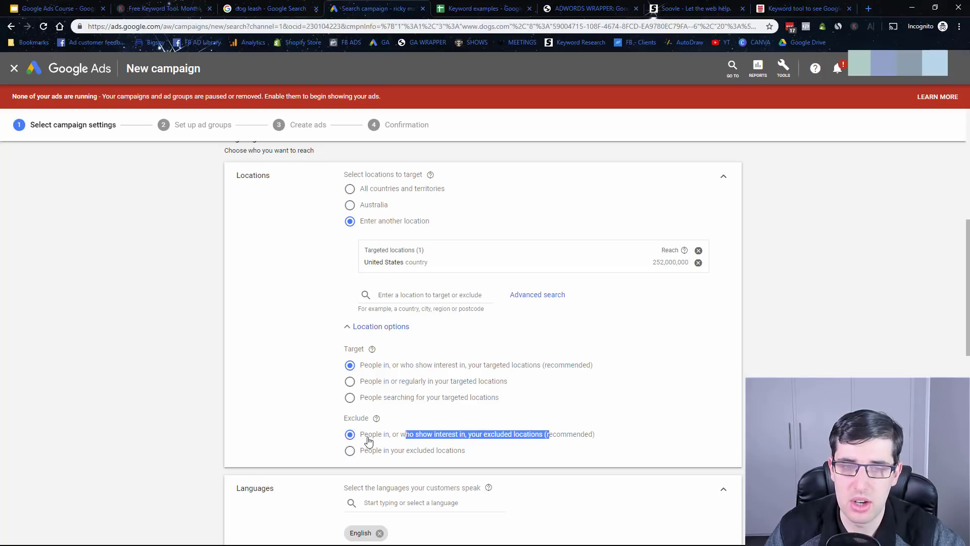
{"action": "left_click", "coordinate": [443, 455]}
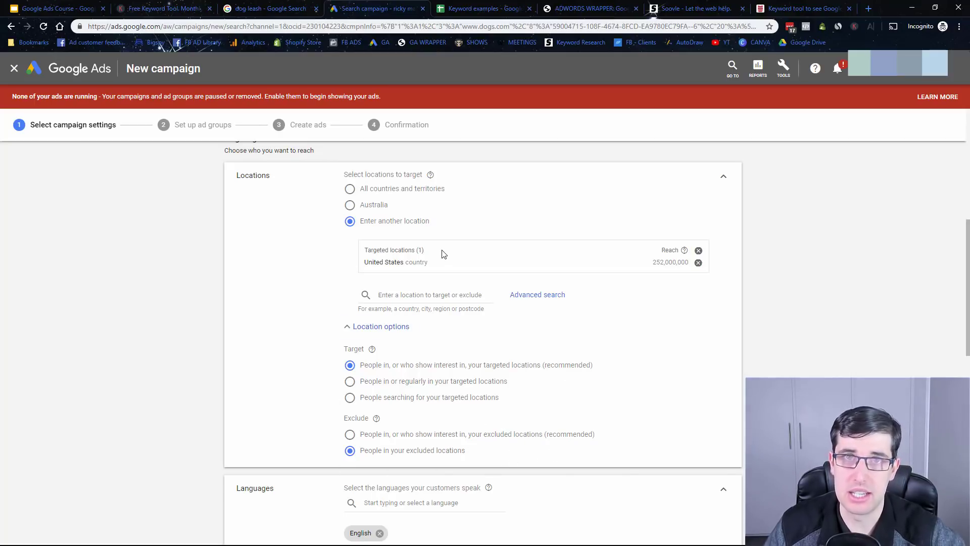
Review the campaign's language choices with English selected, and expand and collapse the audience options without adding any audience.
{"action": "scroll", "coordinate": [450, 324], "scroll_direction": "down", "scroll_amount": 5}
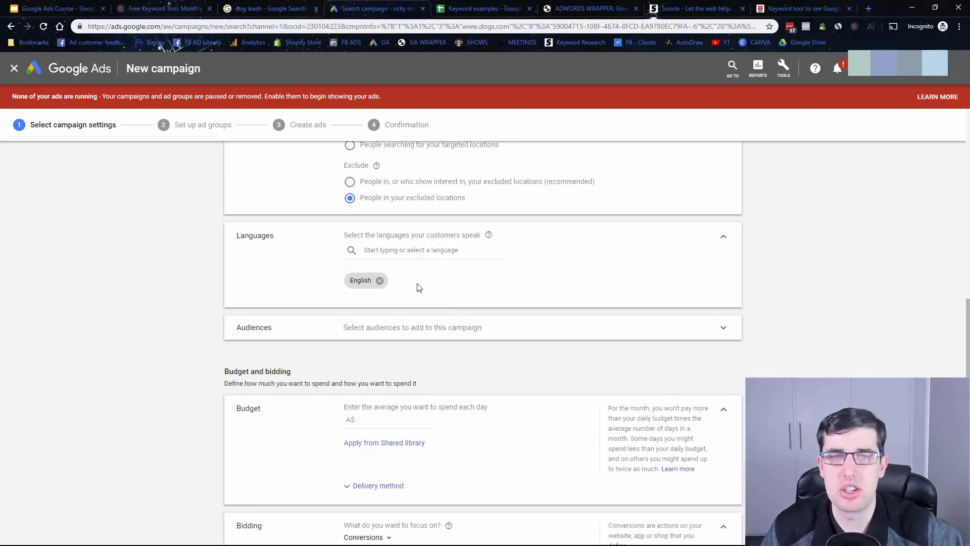
{"action": "left_click", "coordinate": [385, 249]}
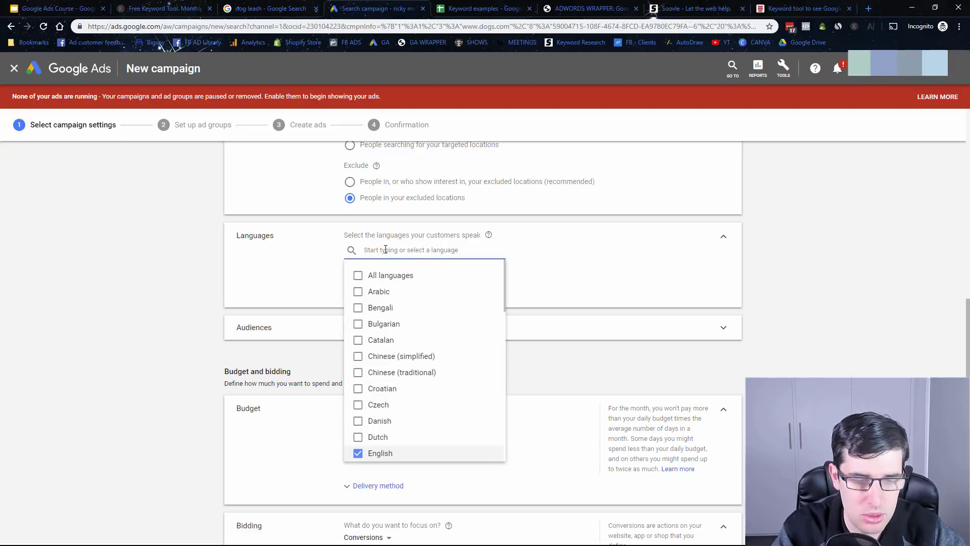
{"action": "type", "text": "eng"}
{"action": "key", "text": "BackSpace"}
{"action": "key", "text": "BackSpace"}
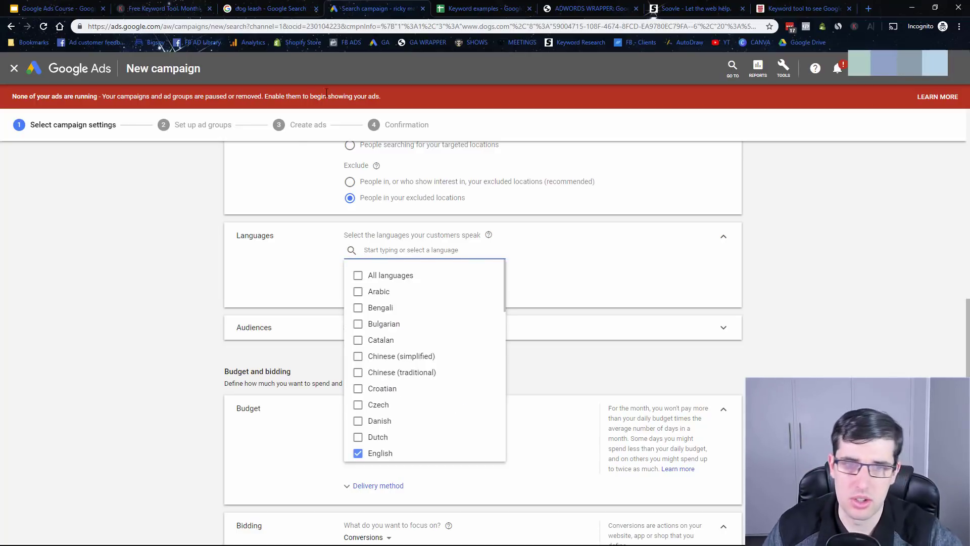
{"action": "left_click", "coordinate": [317, 298]}
{"action": "left_click", "coordinate": [369, 335]}
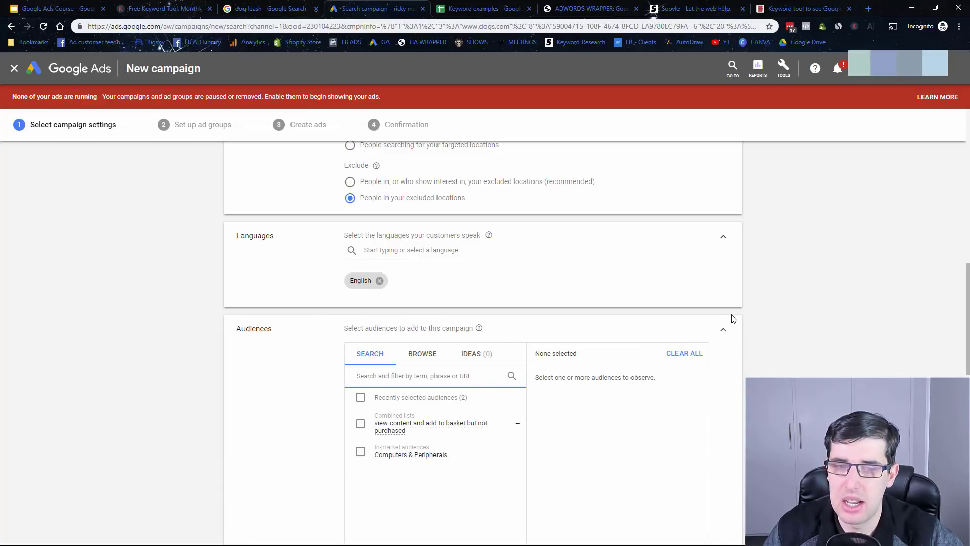
{"action": "left_click", "coordinate": [725, 330]}
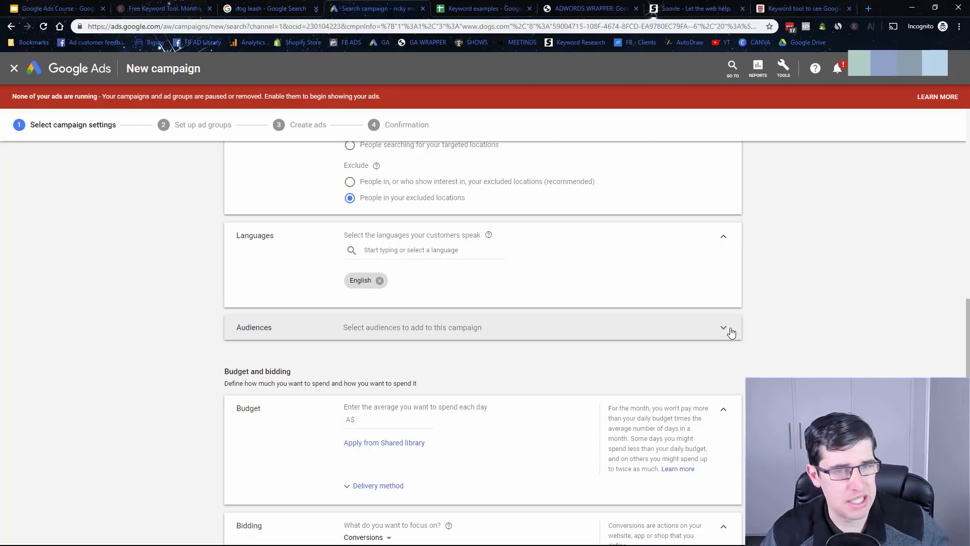
Set the campaign's average daily budget to A$50 and check the delivery method options, keeping Standard.
{"action": "scroll", "coordinate": [451, 404], "scroll_direction": "down", "scroll_amount": 2}
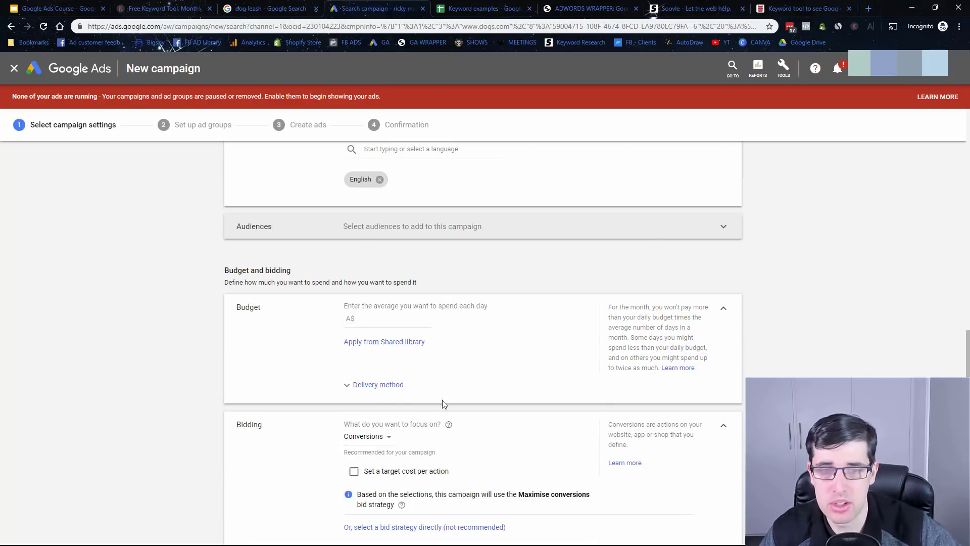
{"action": "left_click", "coordinate": [395, 322]}
{"action": "type", "text": "50"}
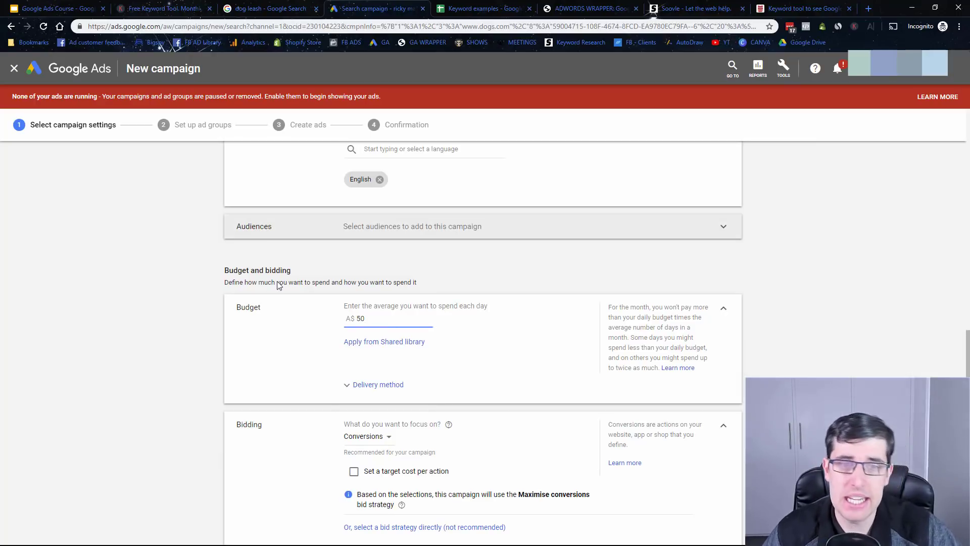
{"action": "left_click", "coordinate": [378, 385]}
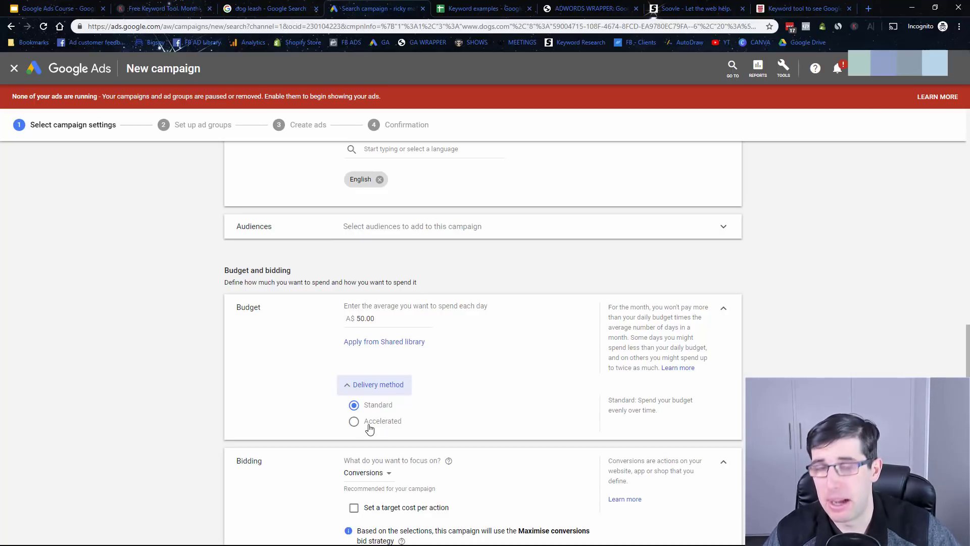
{"action": "left_click", "coordinate": [364, 383]}
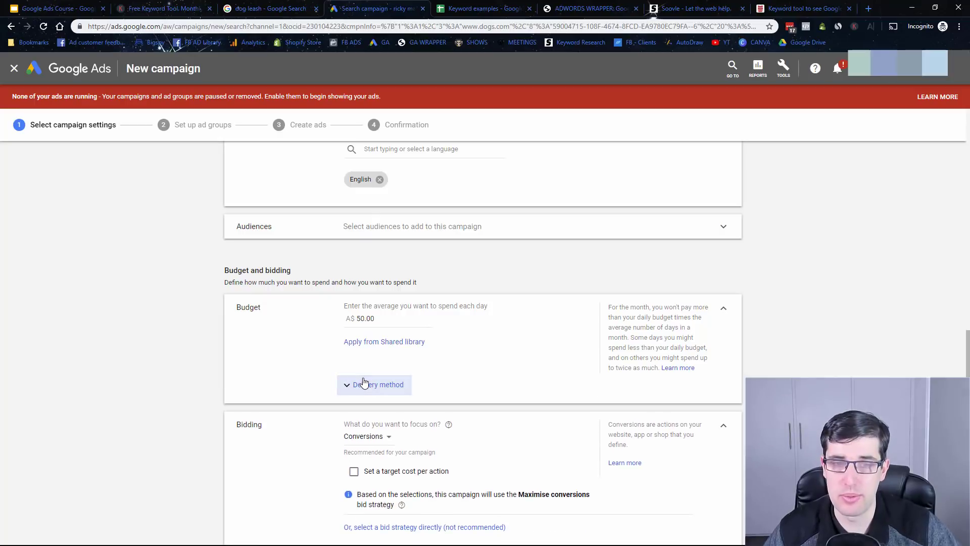
Select the bid strategy directly as Manual CPC and disable the option to increase conversions with Enhanced CPC.
{"action": "scroll", "coordinate": [364, 383], "scroll_direction": "down", "scroll_amount": 2}
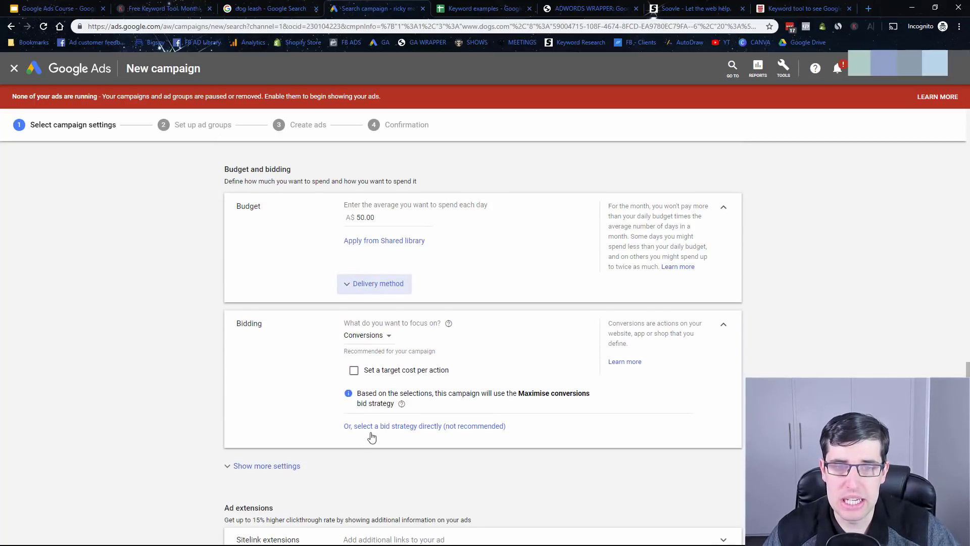
{"action": "left_click", "coordinate": [376, 429]}
{"action": "left_click", "coordinate": [390, 359]}
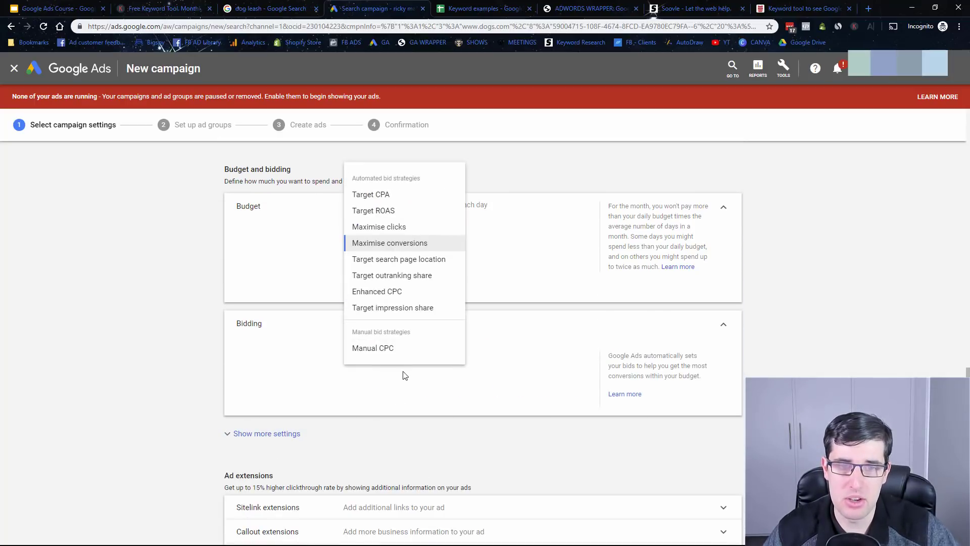
{"action": "mouse_move", "coordinate": [379, 212]}
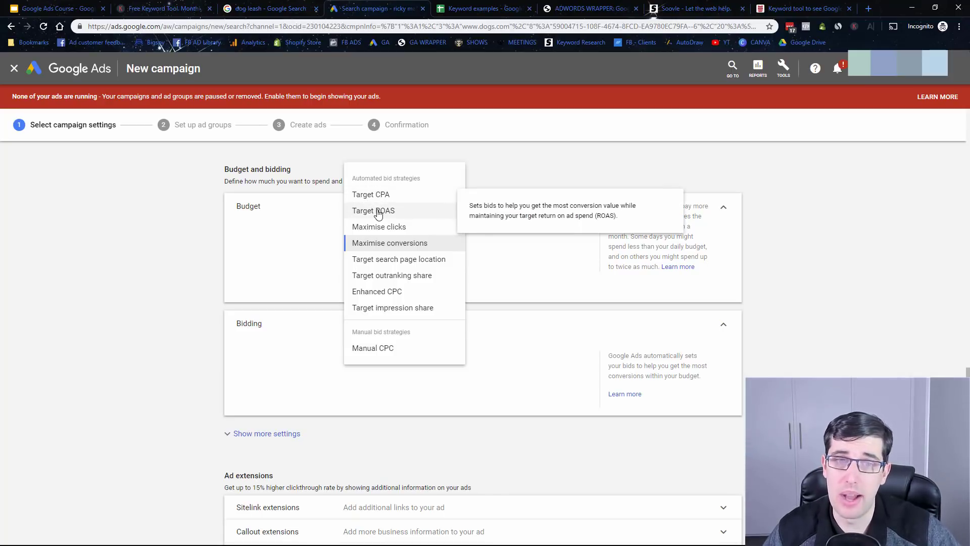
{"action": "left_click", "coordinate": [376, 349]}
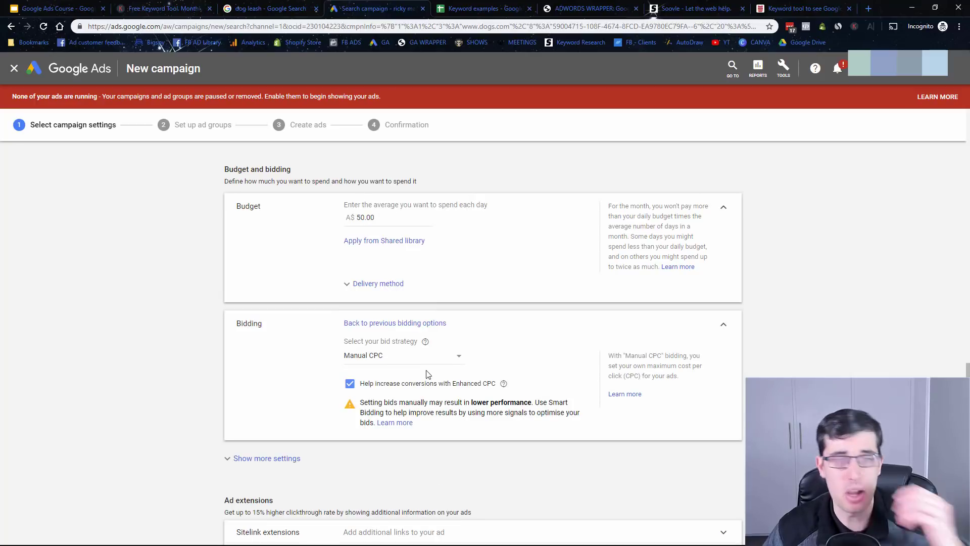
{"action": "left_click", "coordinate": [350, 383]}
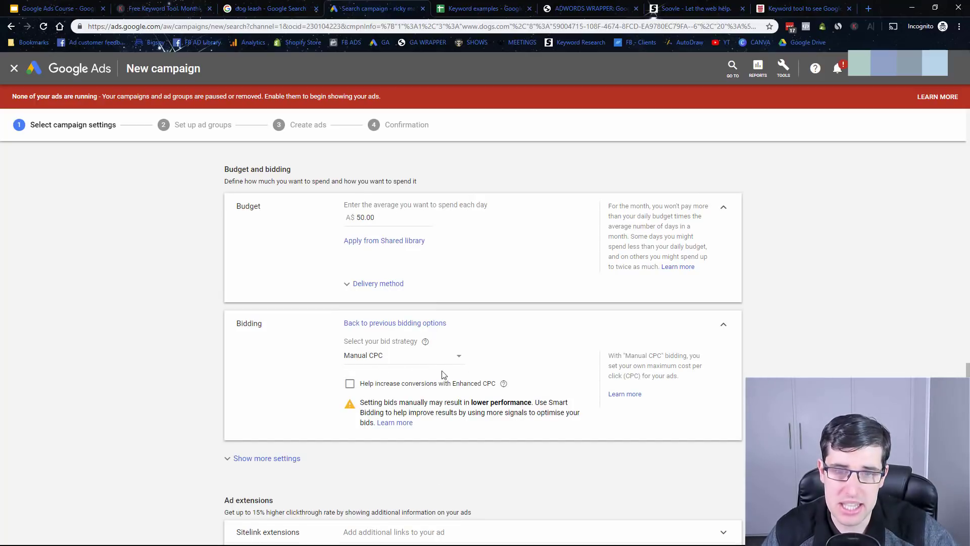
{"action": "left_click_drag", "start_coordinate": [444, 384], "coordinate": [492, 385]}
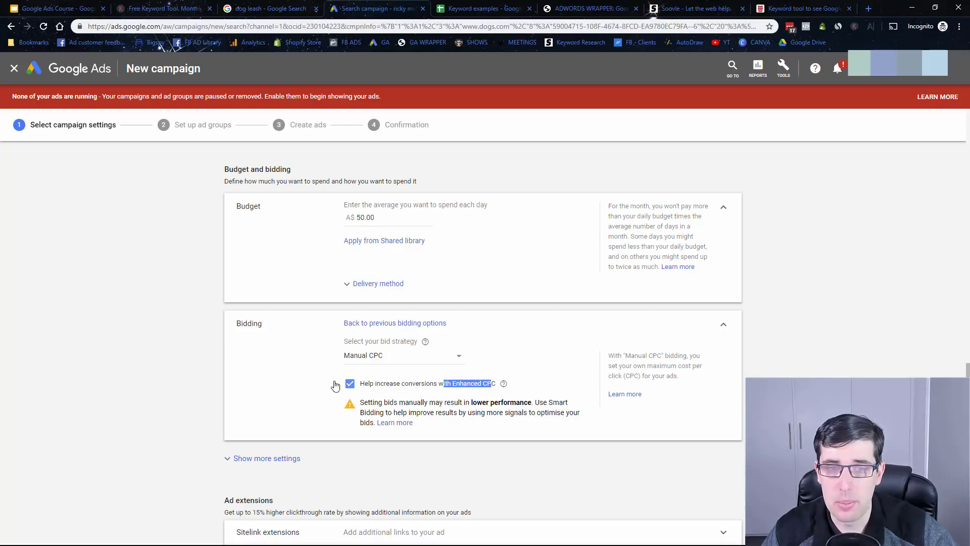
{"action": "left_click", "coordinate": [350, 385]}
Expand the additional campaign settings and review the conversions options, ad schedule, ad rotation and ad extensions.
{"action": "scroll", "coordinate": [284, 335], "scroll_direction": "down", "scroll_amount": 3}
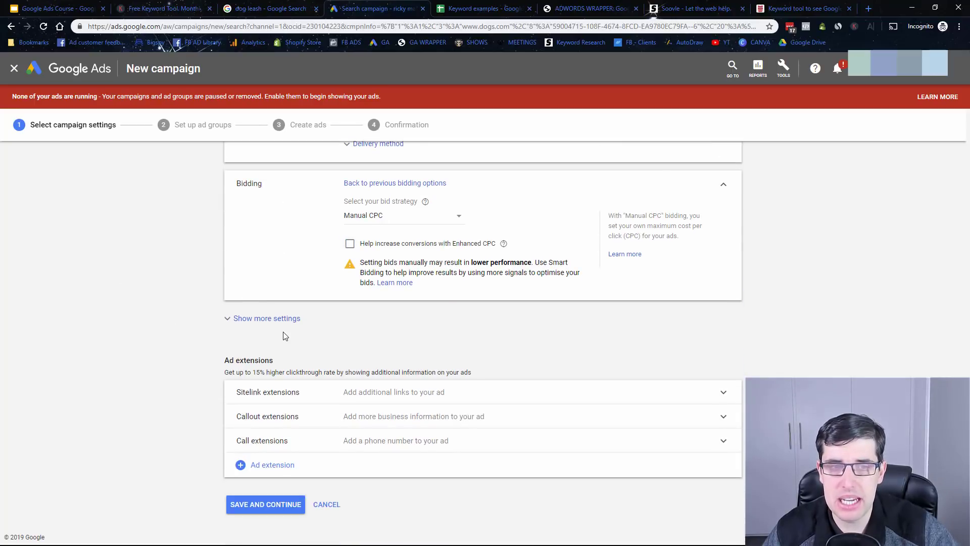
{"action": "left_click", "coordinate": [348, 319]}
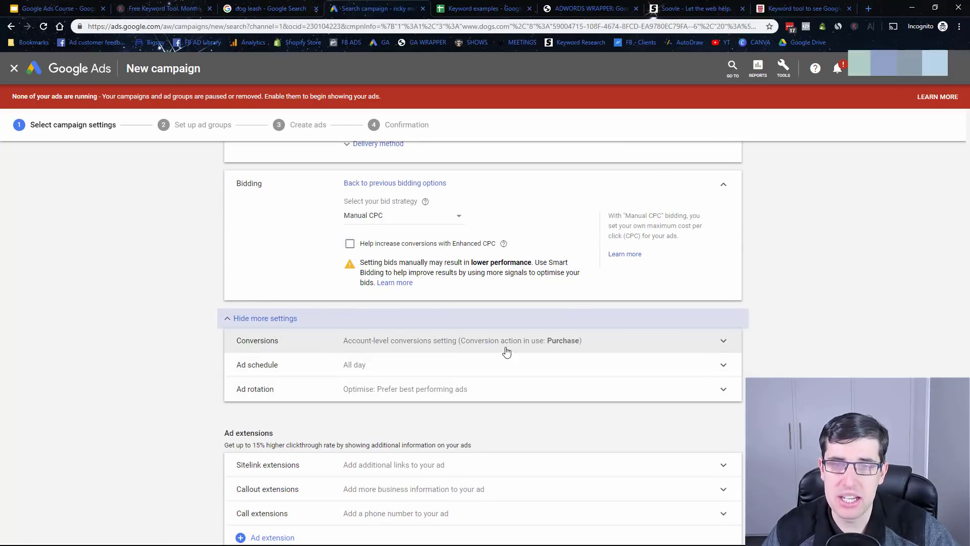
{"action": "left_click", "coordinate": [375, 340]}
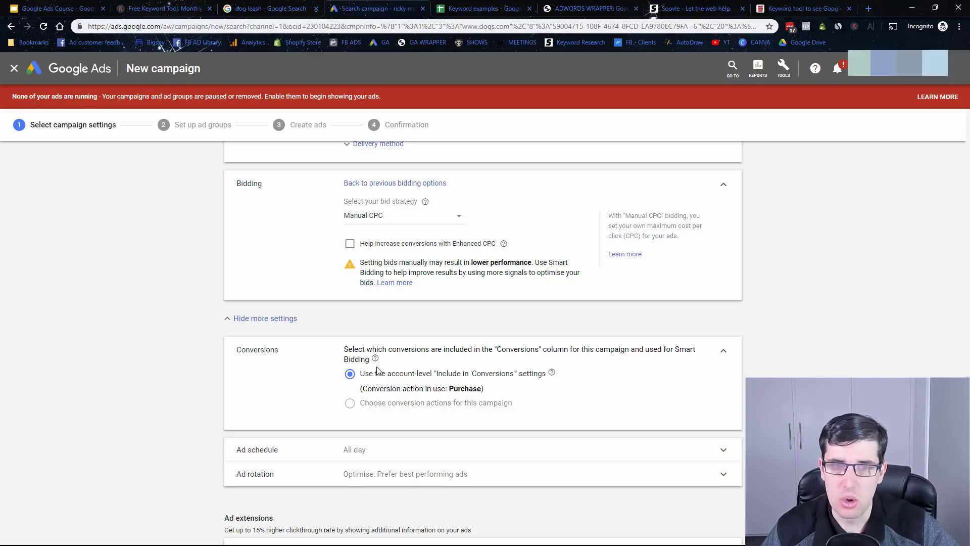
{"action": "left_click_drag", "start_coordinate": [375, 373], "coordinate": [525, 379]}
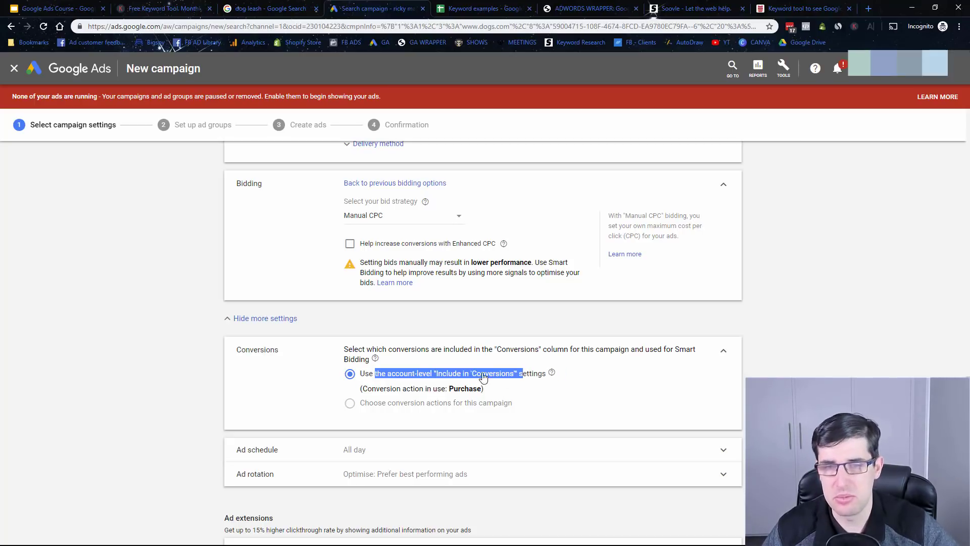
{"action": "left_click_drag", "start_coordinate": [378, 375], "coordinate": [355, 403]}
{"action": "mouse_move", "coordinate": [355, 403]}
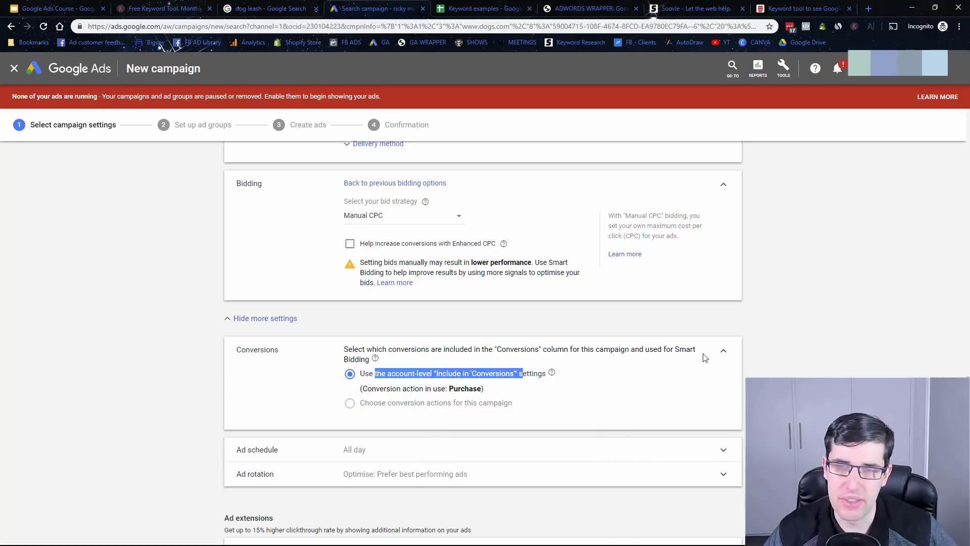
{"action": "left_click", "coordinate": [726, 350]}
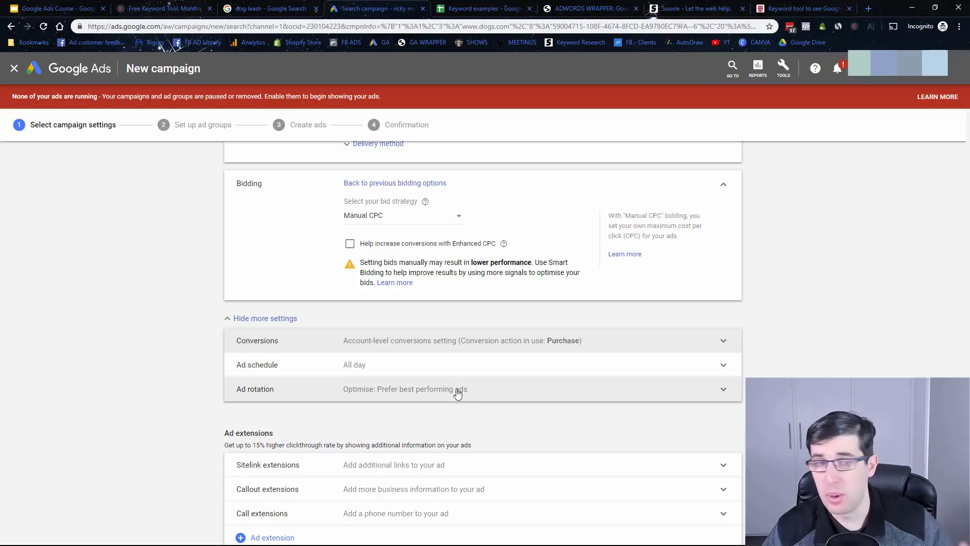
{"action": "scroll", "coordinate": [433, 374], "scroll_direction": "down", "scroll_amount": 2}
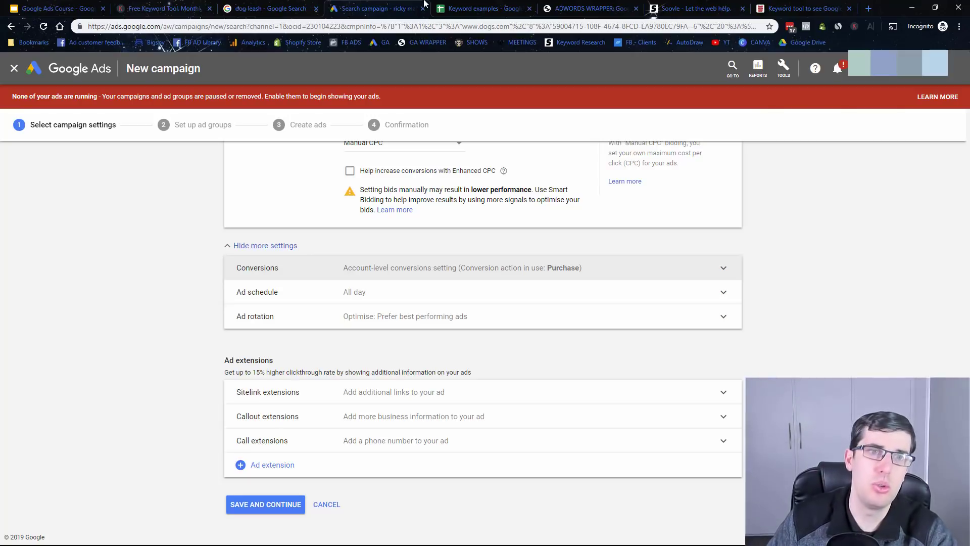
Switch to the Google results for "dog leash" and look through the page for ads.
{"action": "left_click", "coordinate": [270, 8]}
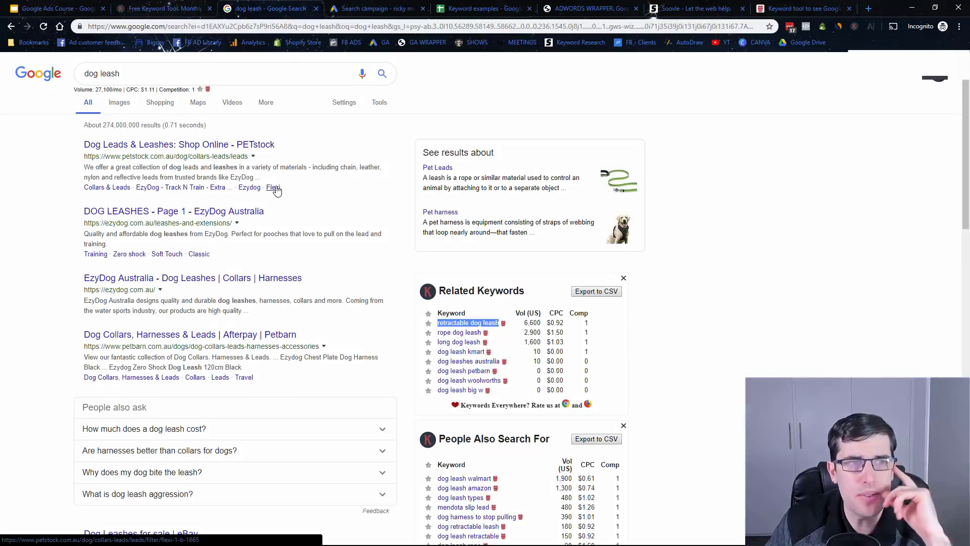
{"action": "scroll", "coordinate": [276, 190], "scroll_direction": "down", "scroll_amount": 20}
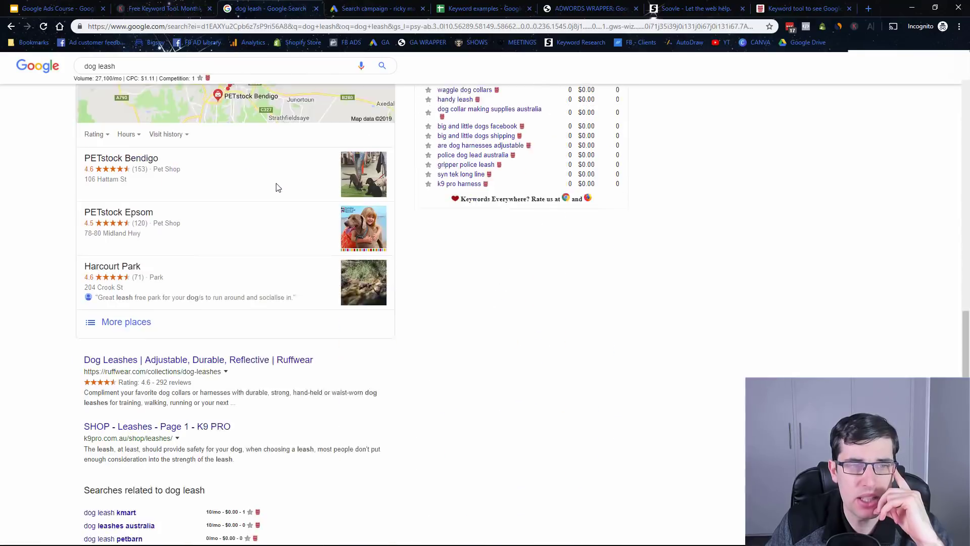
{"action": "scroll", "coordinate": [356, 329], "scroll_direction": "up", "scroll_amount": 12}
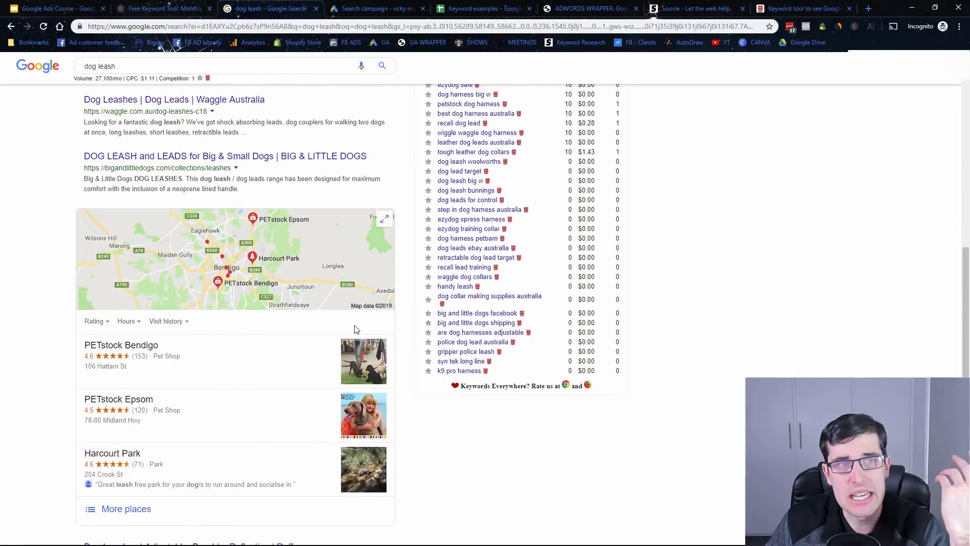
{"action": "scroll", "coordinate": [355, 315], "scroll_direction": "up", "scroll_amount": 5}
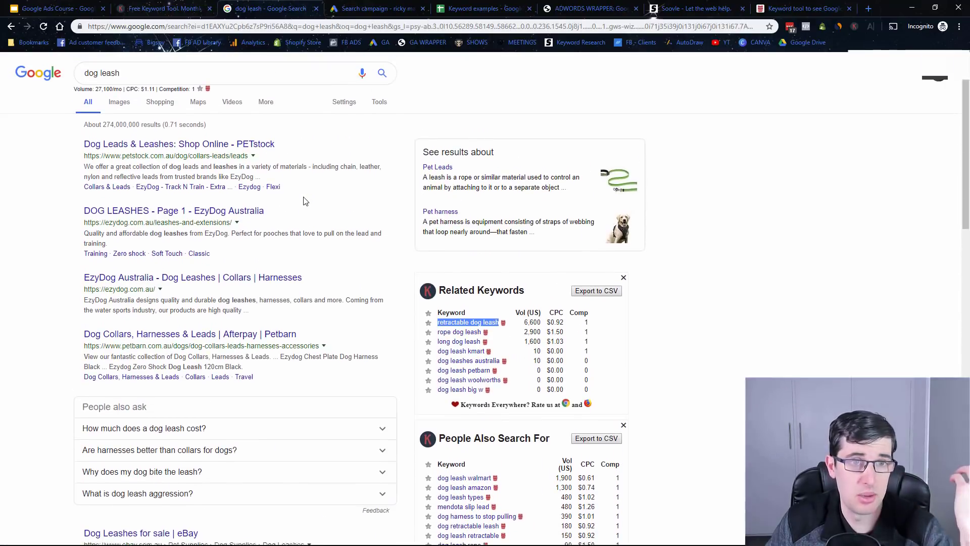
Search Google for "buy dog leash" and examine the results page for ads and their extensions.
{"action": "left_click", "coordinate": [153, 77]}
{"action": "key", "text": "ctrl+a"}
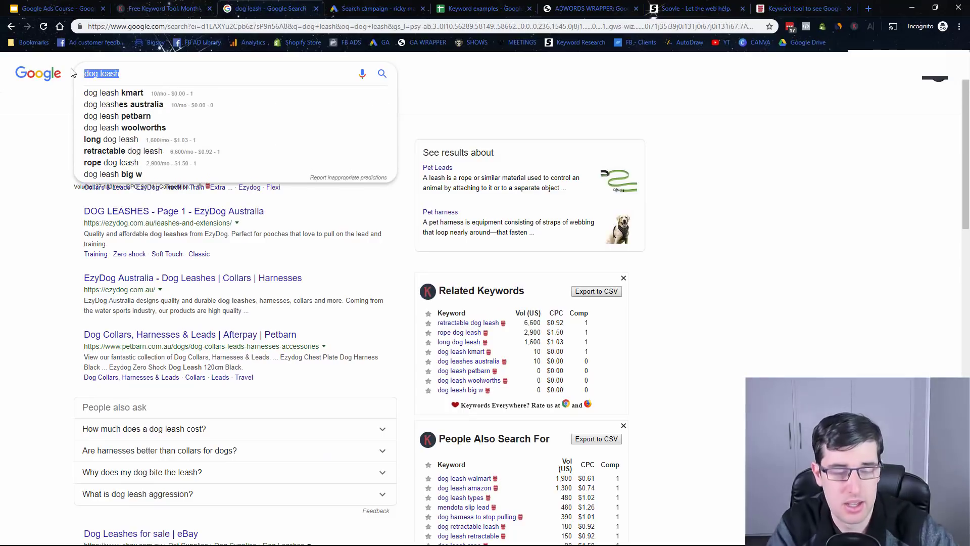
{"action": "type", "text": "buy dog leash"}
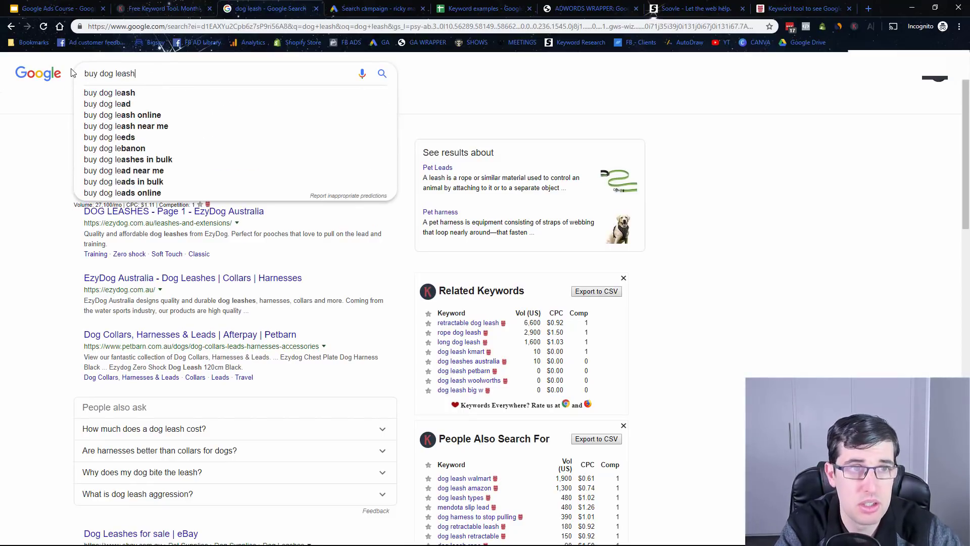
{"action": "key", "text": "Return"}
{"action": "scroll", "coordinate": [42, 183], "scroll_direction": "down", "scroll_amount": 9}
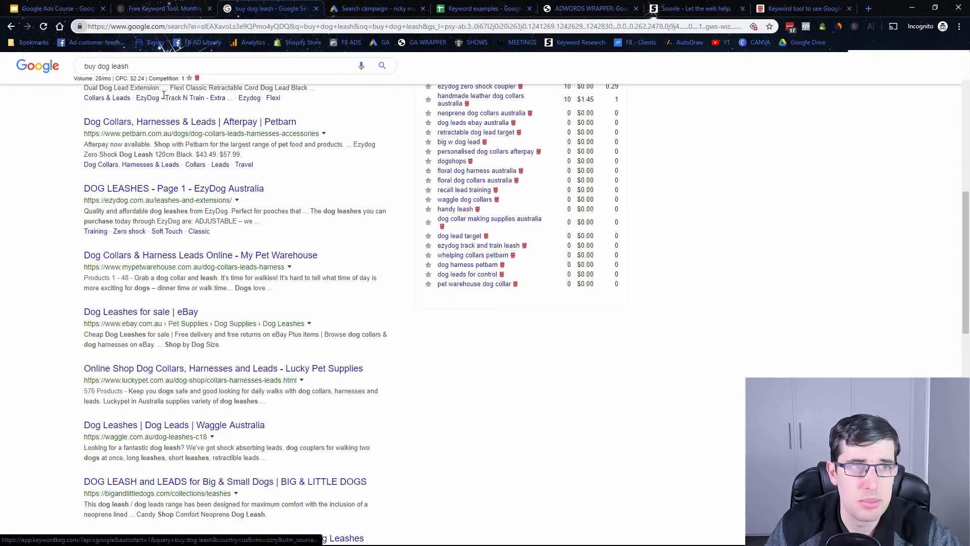
{"action": "scroll", "coordinate": [30, 174], "scroll_direction": "down", "scroll_amount": 8}
{"action": "scroll", "coordinate": [29, 171], "scroll_direction": "down", "scroll_amount": 5}
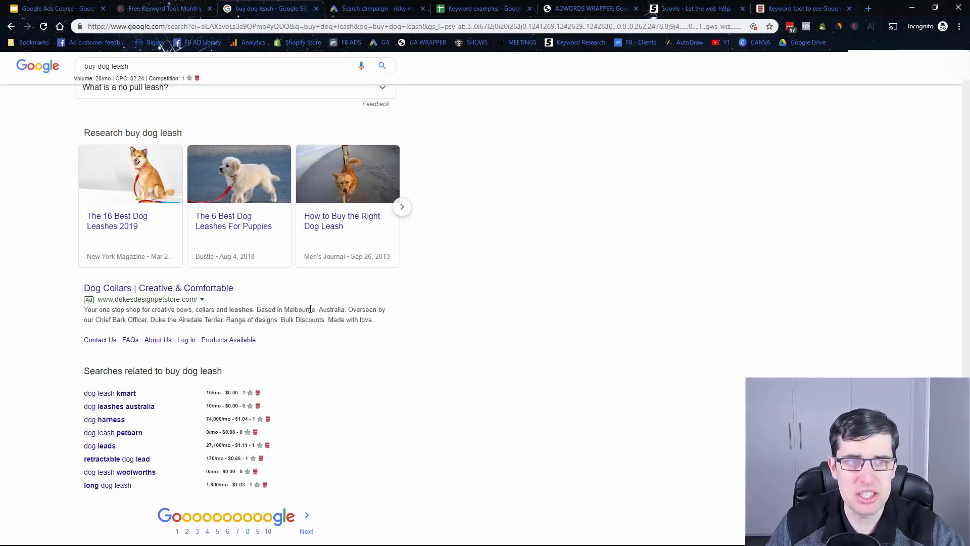
{"action": "scroll", "coordinate": [310, 309], "scroll_direction": "up", "scroll_amount": 3}
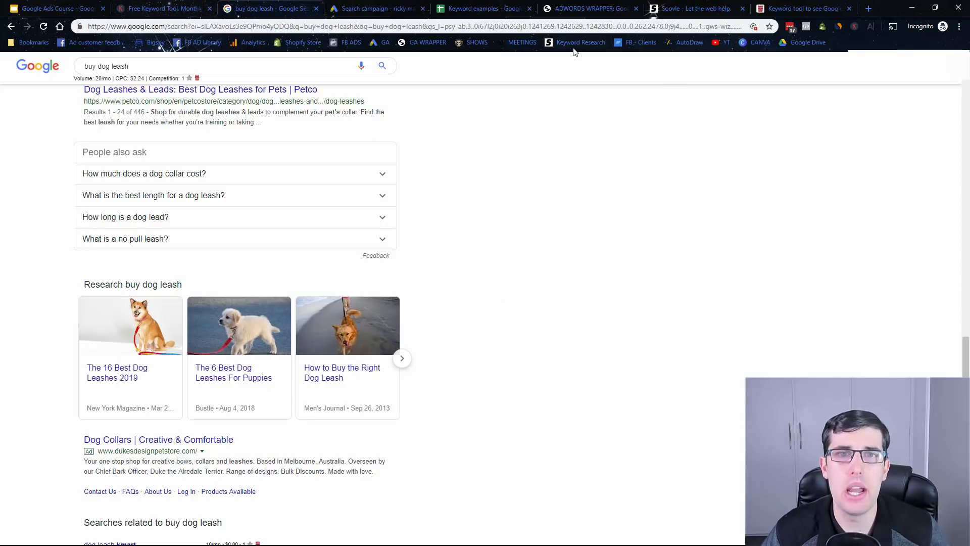
Return to the Google Ads campaign, save its settings and continue to the ad group setup.
{"action": "left_click", "coordinate": [374, 8]}
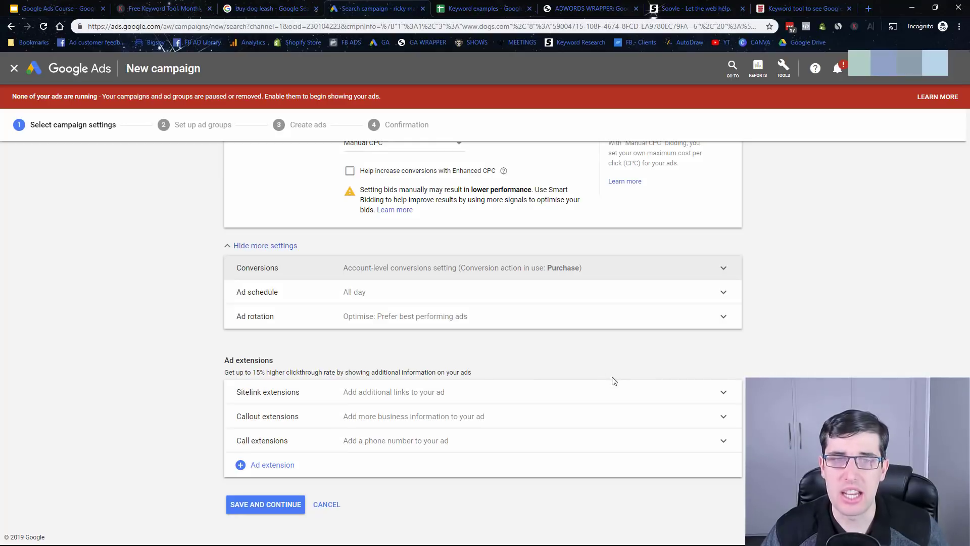
{"action": "left_click", "coordinate": [277, 511]}
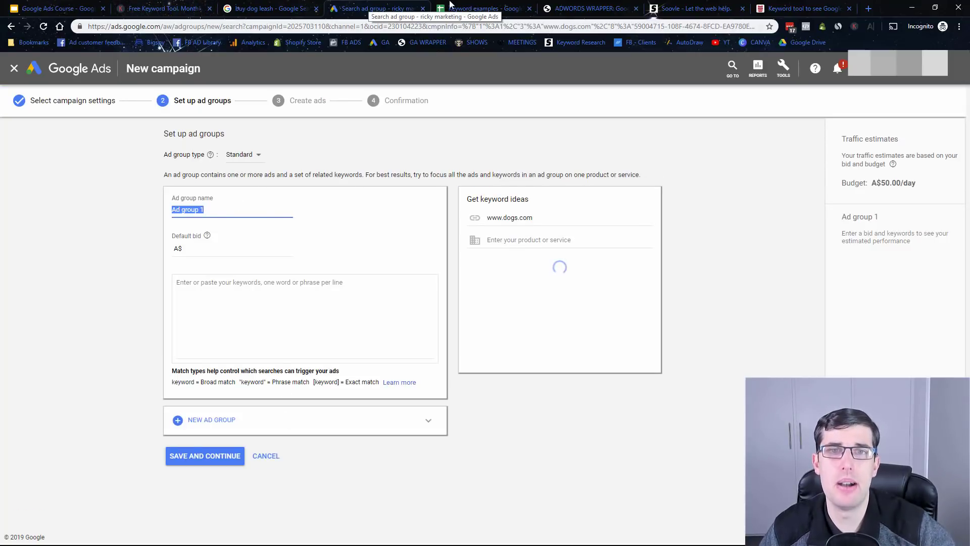
Check the retractable dog leash keyword in the Keyword examples sheet and return to the Google Ads ad group setup.
{"action": "left_click", "coordinate": [481, 9]}
{"action": "key", "text": "Up"}
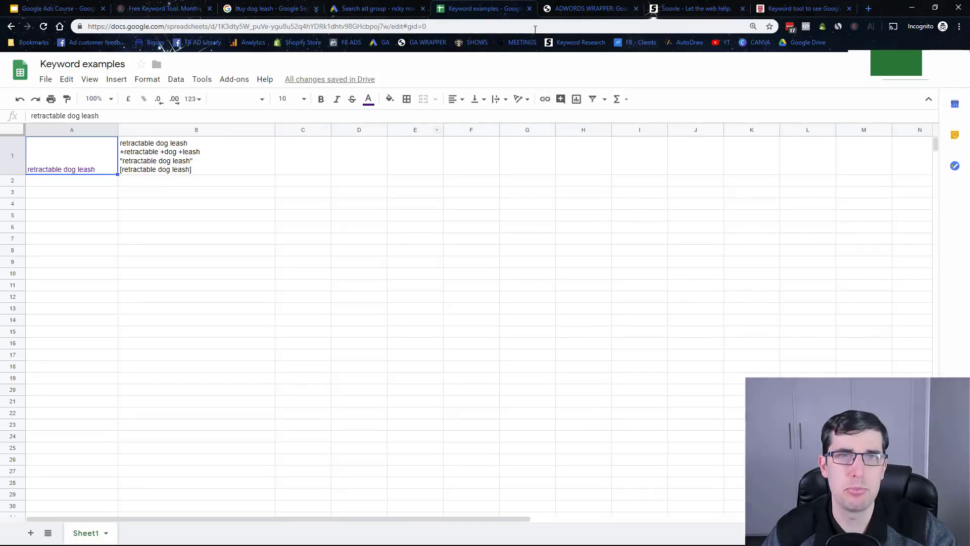
{"action": "left_click", "coordinate": [389, 6]}
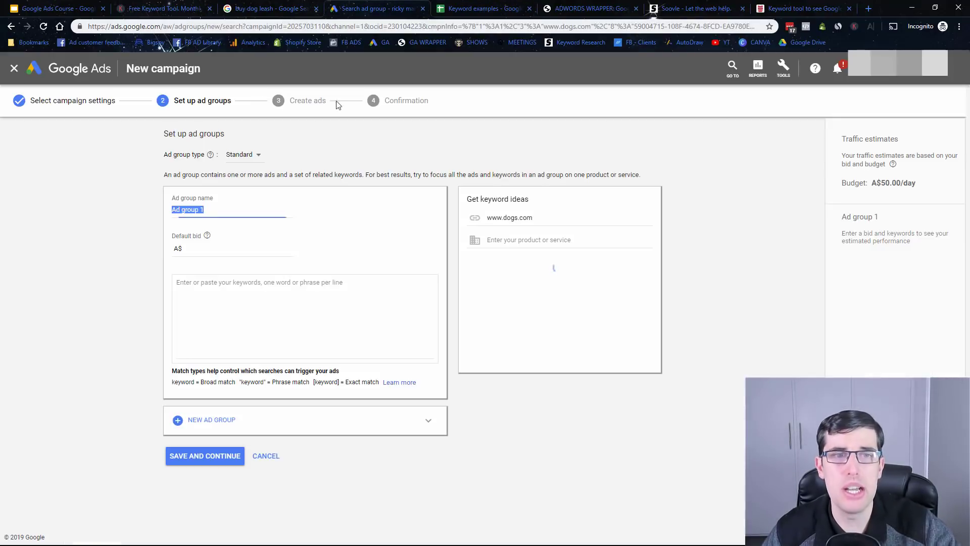
Name the ad group "retractable dog leash" and set its default bid to A$1.50.
{"action": "left_click", "coordinate": [244, 220]}
{"action": "triple_click", "coordinate": [243, 211]}
{"action": "type", "text": "retractable dog leash"}
{"action": "left_click", "coordinate": [226, 246]}
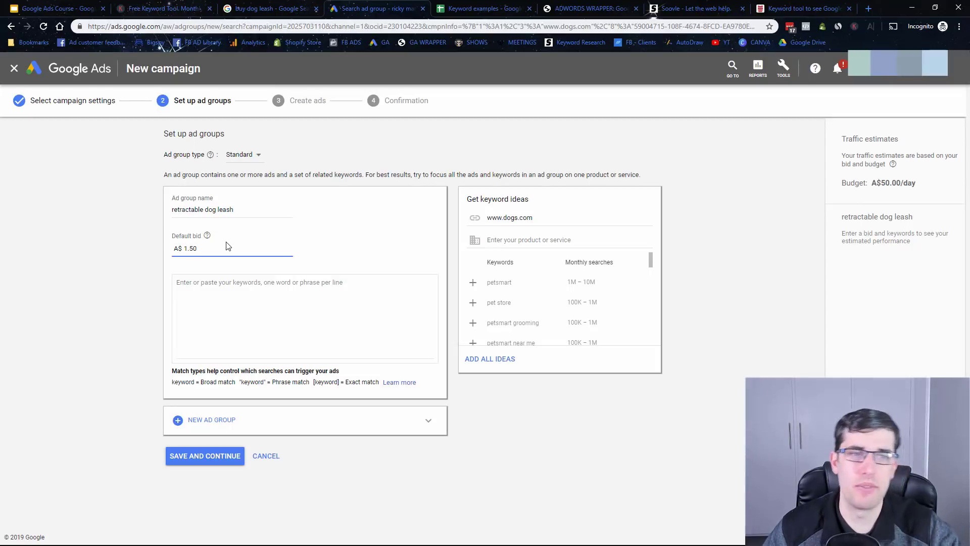
Copy the wrapped retractable dog leash keywords from cell B1 of the Keyword examples sheet into the ad group and continue to ad creation.
{"action": "left_click", "coordinate": [229, 319]}
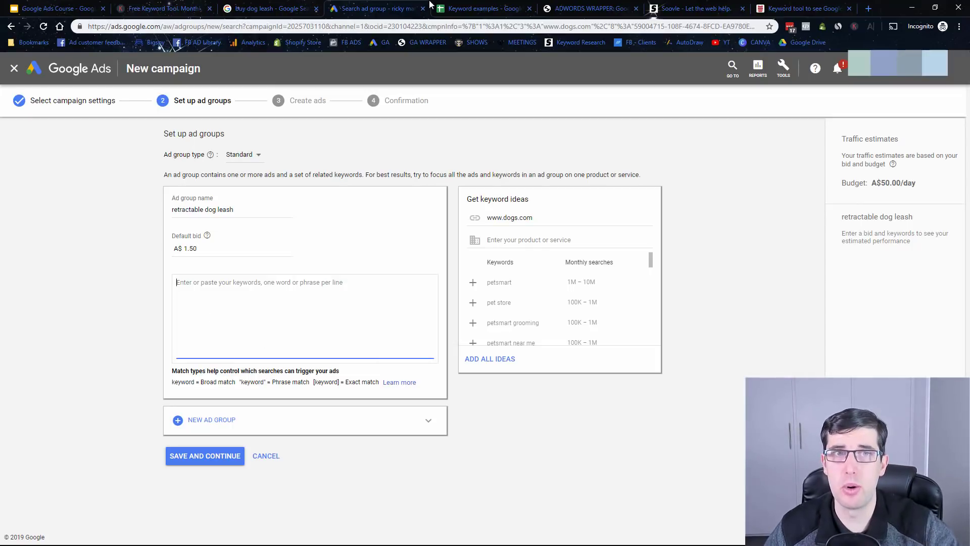
{"action": "left_click", "coordinate": [492, 4]}
{"action": "key", "text": "Right"}
{"action": "key", "text": "ctrl+c"}
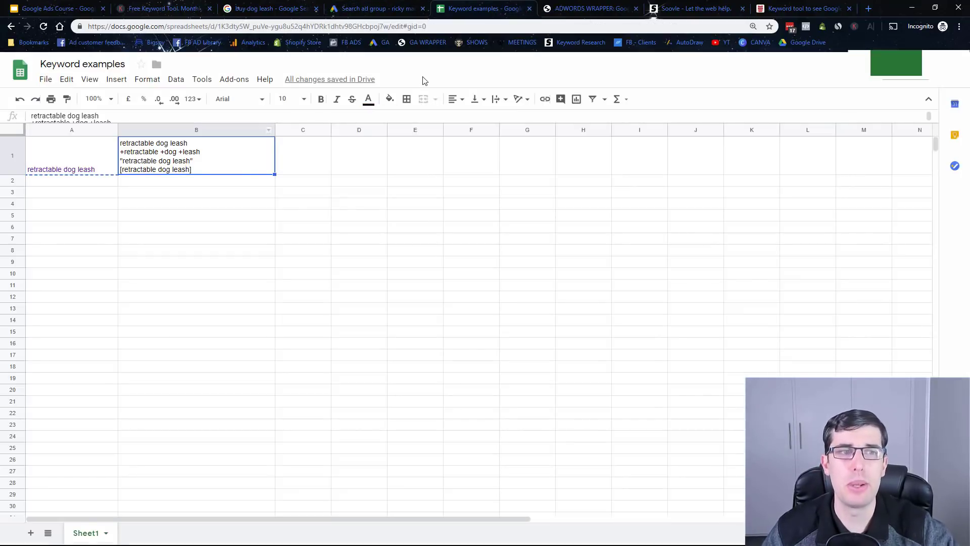
{"action": "left_click", "coordinate": [405, 5]}
{"action": "key", "text": "ctrl+v"}
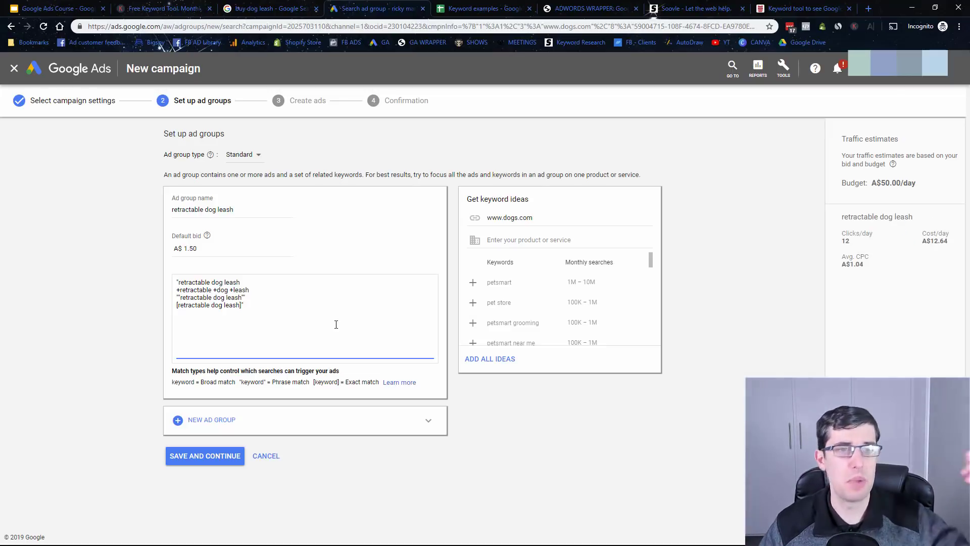
{"action": "left_click", "coordinate": [227, 457]}
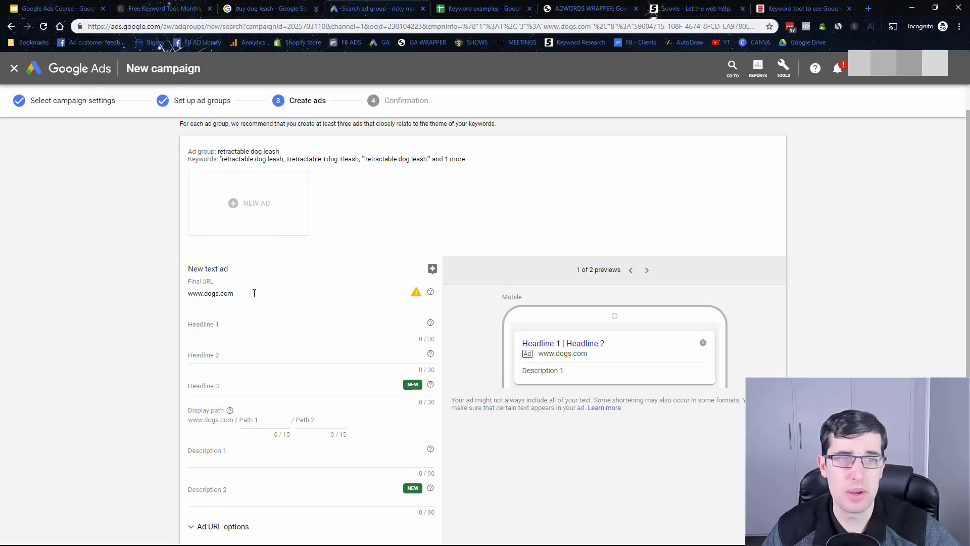
{"action": "left_click_drag", "start_coordinate": [327, 293], "coordinate": [3, 305]}
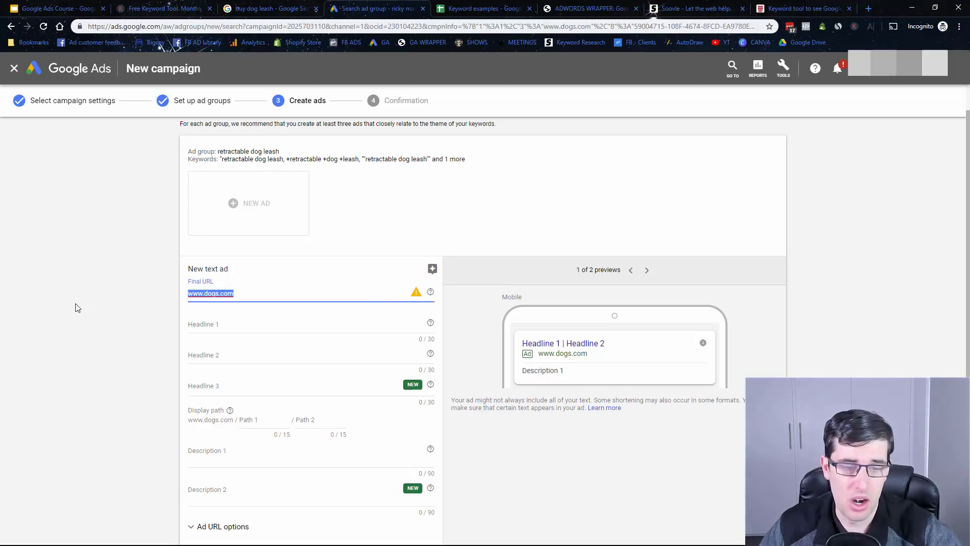
{"action": "key", "text": "Home"}
{"action": "type", "text": "https:"}
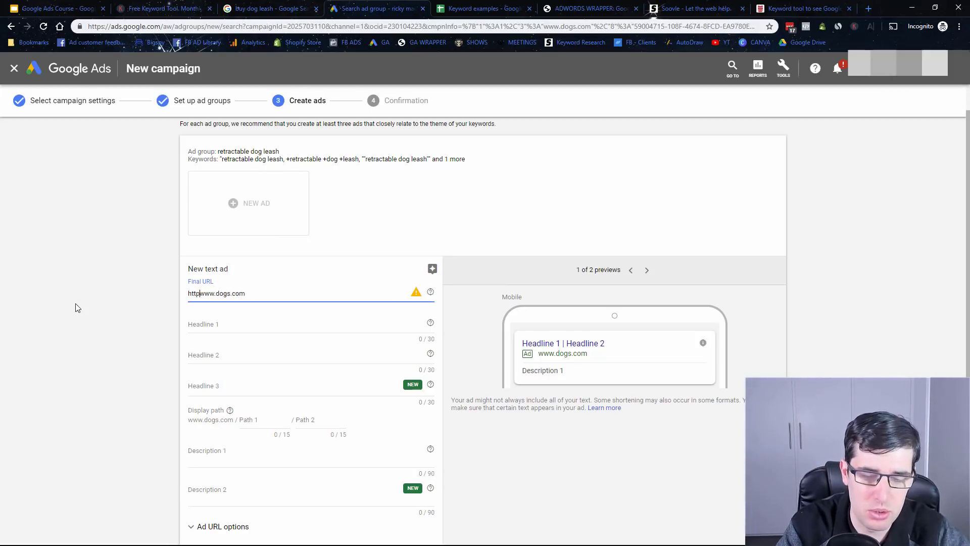
{"action": "type", "text": "//"}
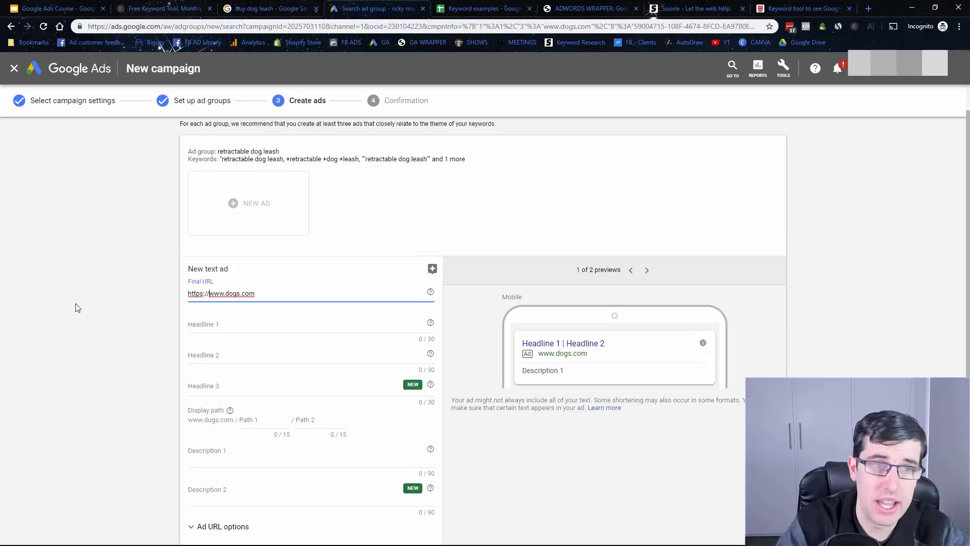
{"action": "left_click", "coordinate": [220, 320]}
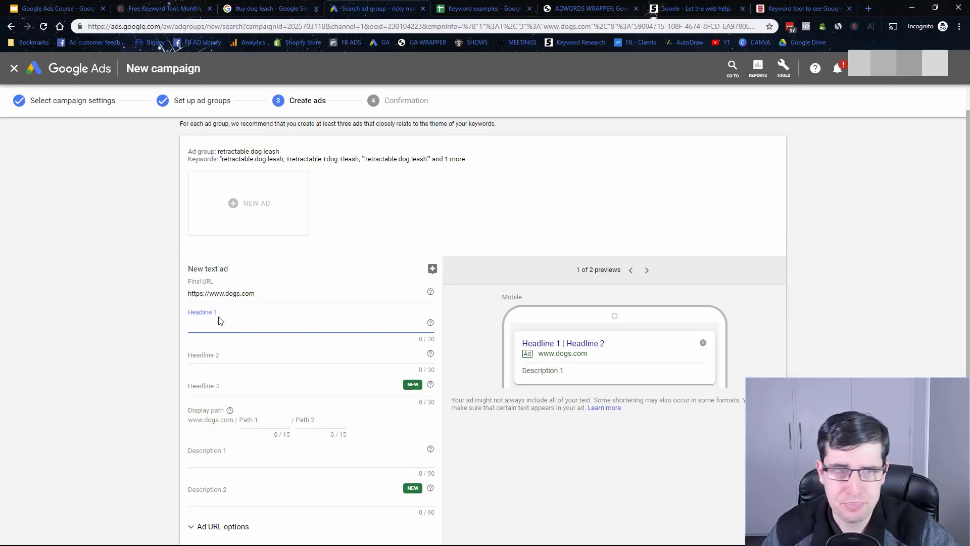
{"action": "scroll", "coordinate": [329, 233], "scroll_direction": "up", "scroll_amount": 1}
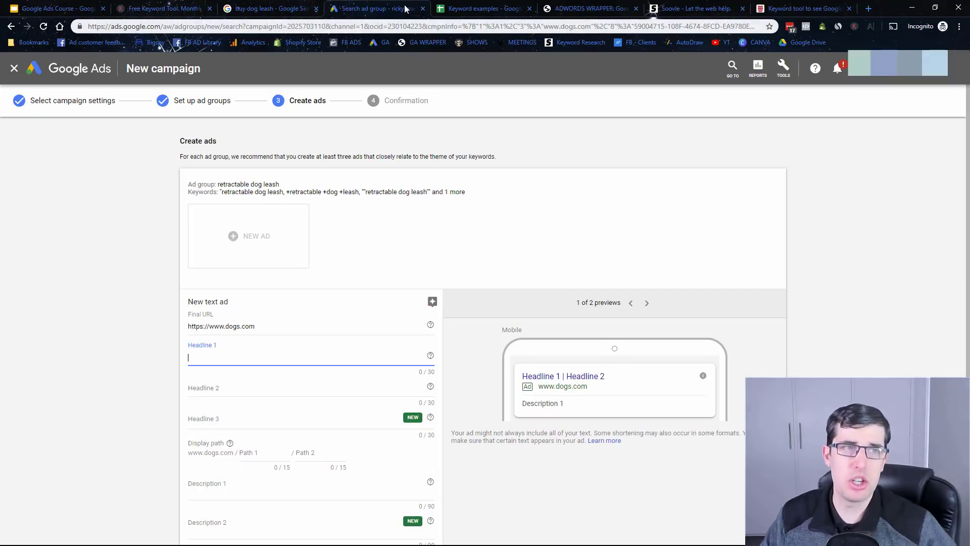
{"action": "left_click", "coordinate": [467, 9]}
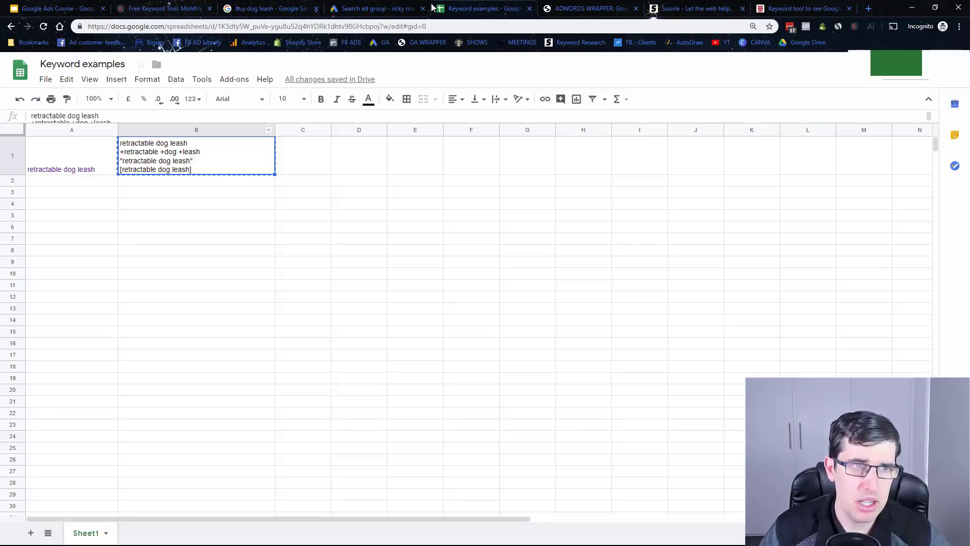
{"action": "left_click", "coordinate": [370, 9]}
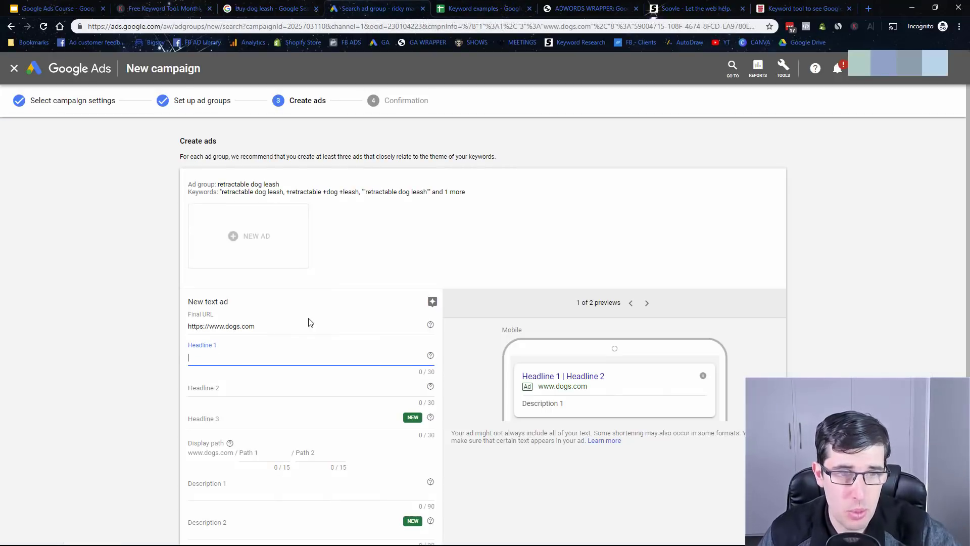
{"action": "key", "text": "ctrl+v"}
{"action": "key", "text": "ctrl+a"}
{"action": "key", "text": "BackSpace"}
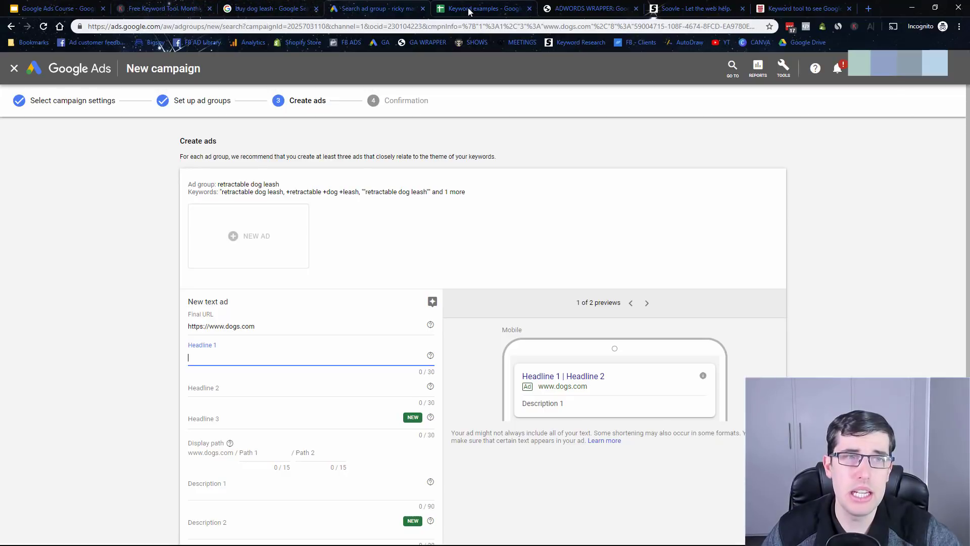
Copy the plain keyword from cell A1 of the Keyword examples sheet into Headline 1 of the new text ad.
{"action": "left_click", "coordinate": [438, 10]}
{"action": "left_click", "coordinate": [78, 155]}
{"action": "key", "text": "ctrl+c"}
{"action": "key", "text": "ctrl+shift+Tab"}
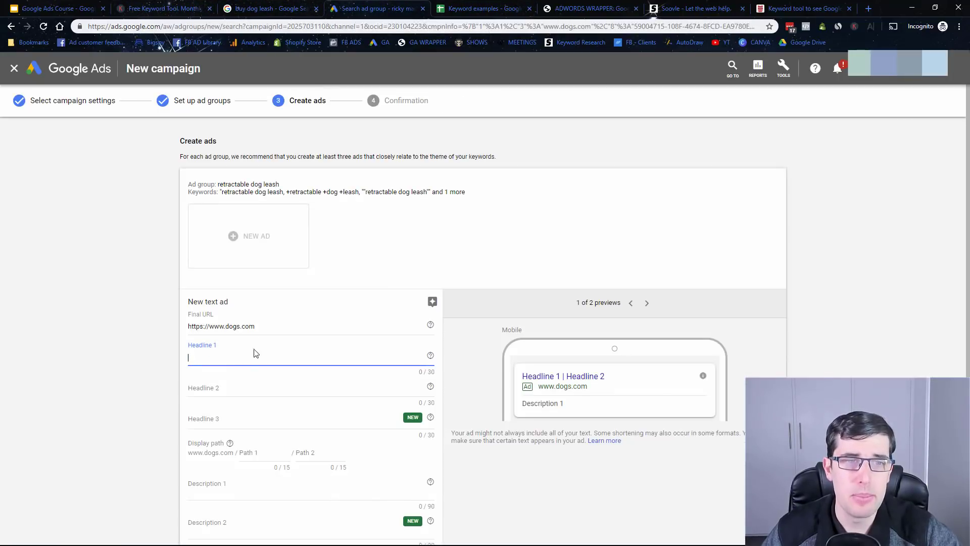
{"action": "key", "text": "ctrl+v"}
Capitalise each word in Headline 1 so that it reads "Retractable Dog Leash".
{"action": "left_click", "coordinate": [188, 356]}
{"action": "key", "text": "Delete"}
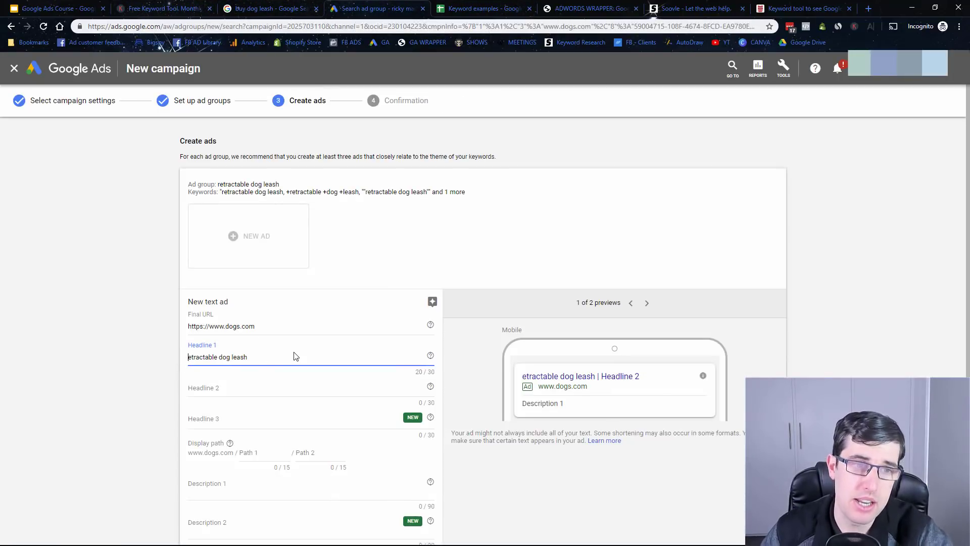
{"action": "type", "text": "R"}
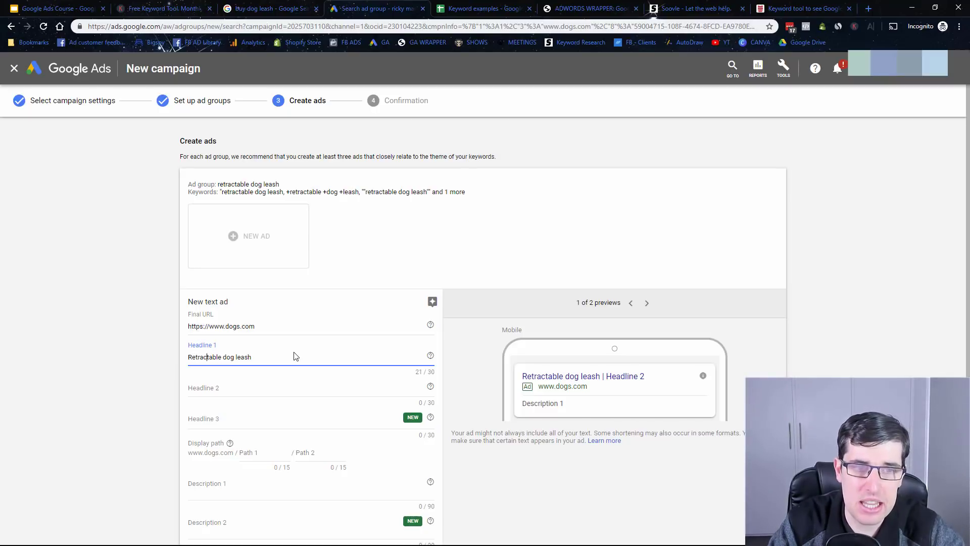
{"action": "key", "text": "BackSpace"}
{"action": "type", "text": "D"}
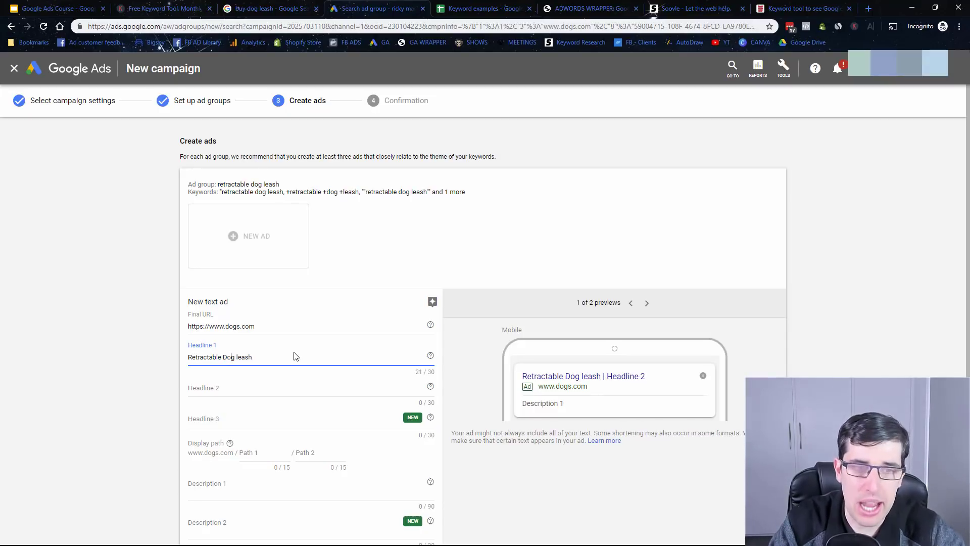
{"action": "key", "text": "Delete"}
{"action": "type", "text": "L"}
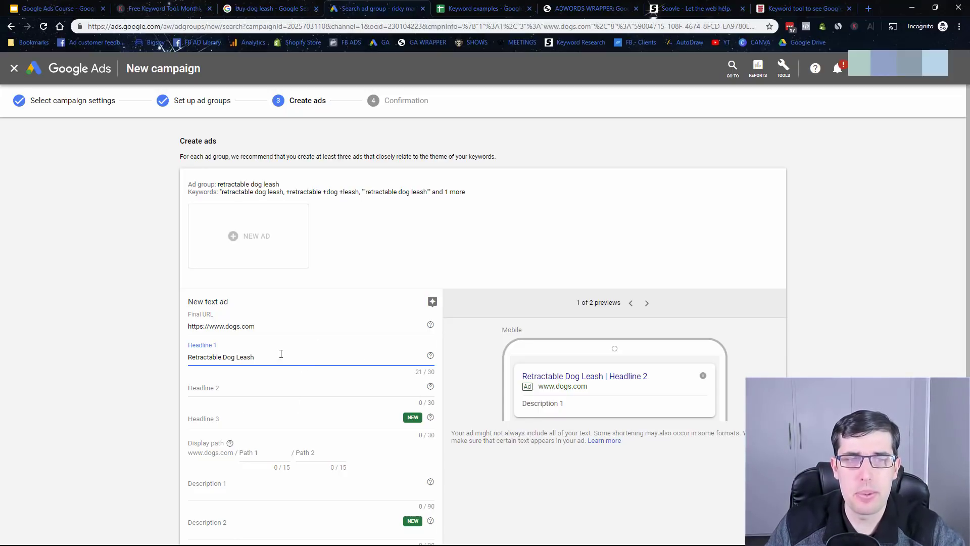
{"action": "left_click", "coordinate": [219, 388]}
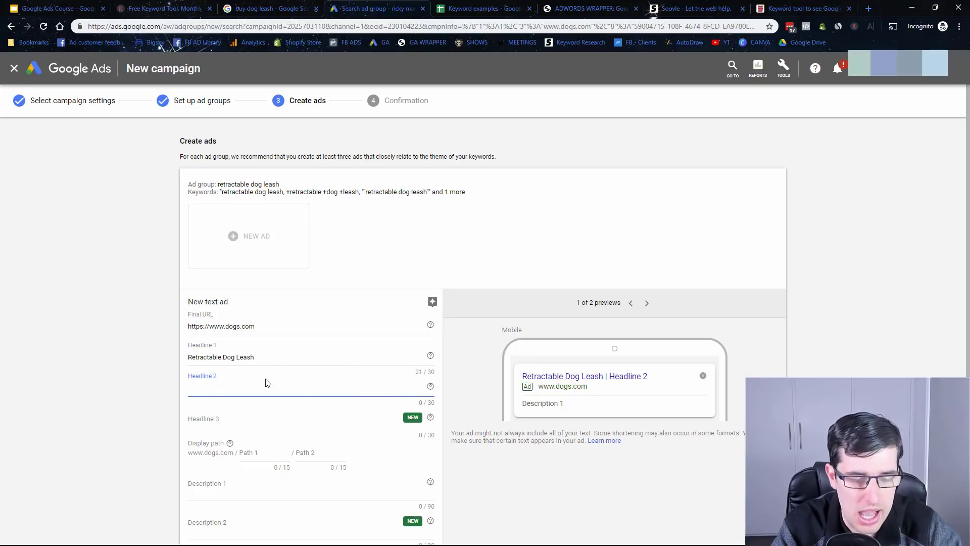
{"action": "type", "text": "d"}
{"action": "key", "text": "BackSpace"}
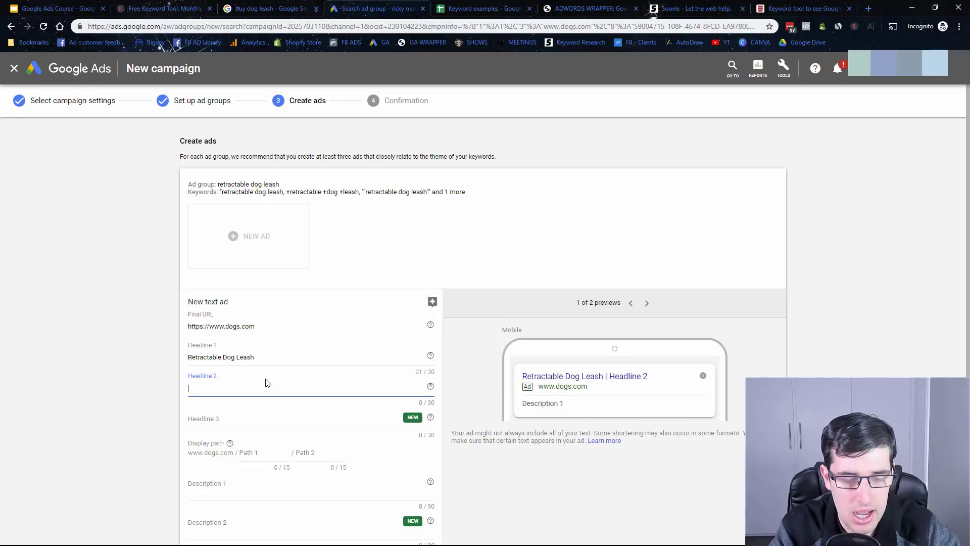
{"action": "type", "text": "Re"}
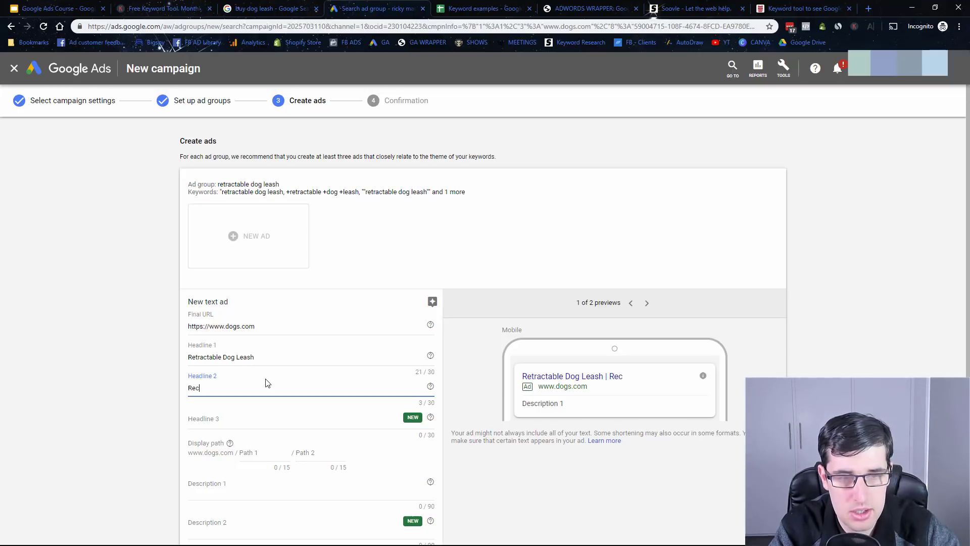
{"action": "type", "text": "tractable Do"}
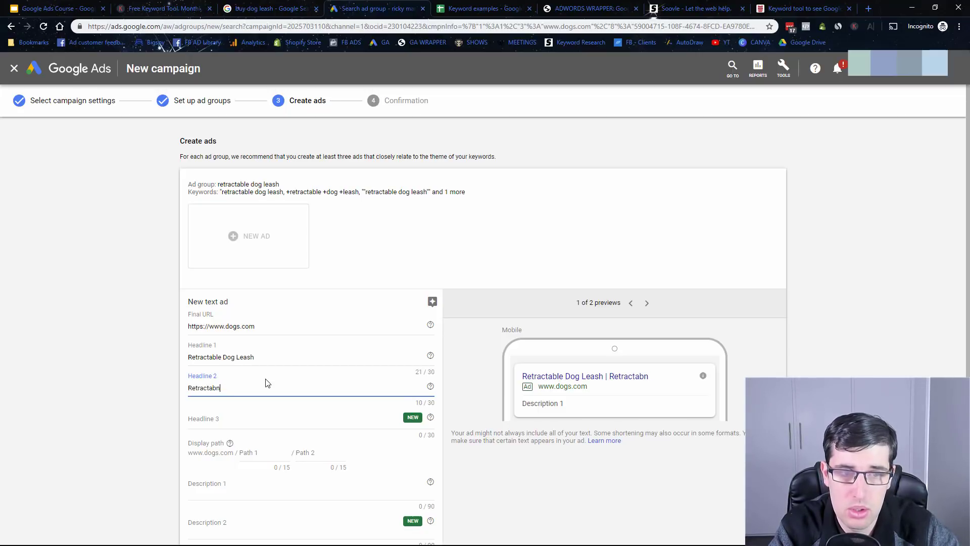
{"action": "type", "text": "g Leash"}
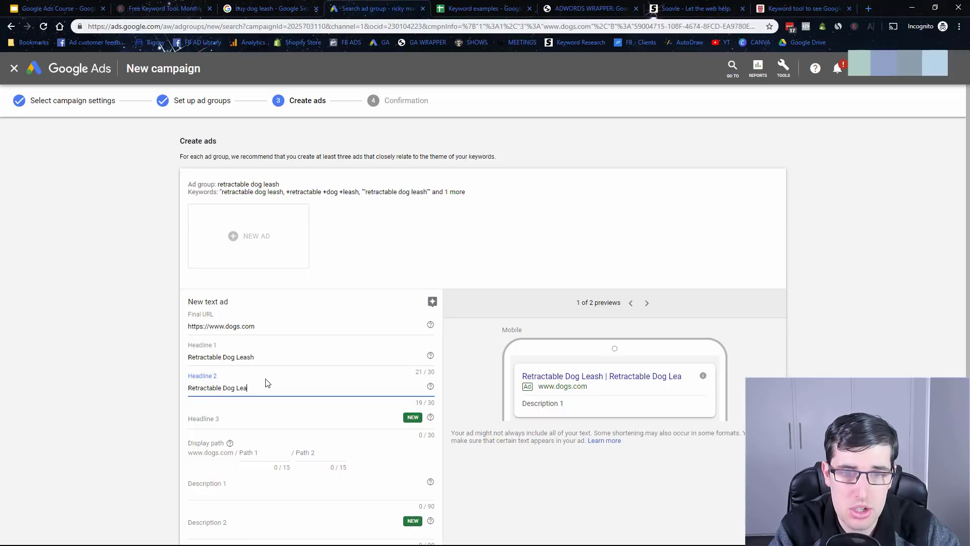
{"action": "key", "text": "BackSpace"}
{"action": "key", "text": "BackSpace"}
{"action": "key", "text": "BackSpace"}
{"action": "key", "text": "BackSpace"}
{"action": "key", "text": "BackSpace"}
{"action": "key", "text": "BackSpace"}
{"action": "key", "text": "BackSpace"}
{"action": "key", "text": "BackSpace"}
{"action": "key", "text": "BackSpace"}
{"action": "key", "text": "BackSpace"}
{"action": "key", "text": "BackSpace"}
{"action": "key", "text": "BackSpace"}
{"action": "key", "text": "BackSpace"}
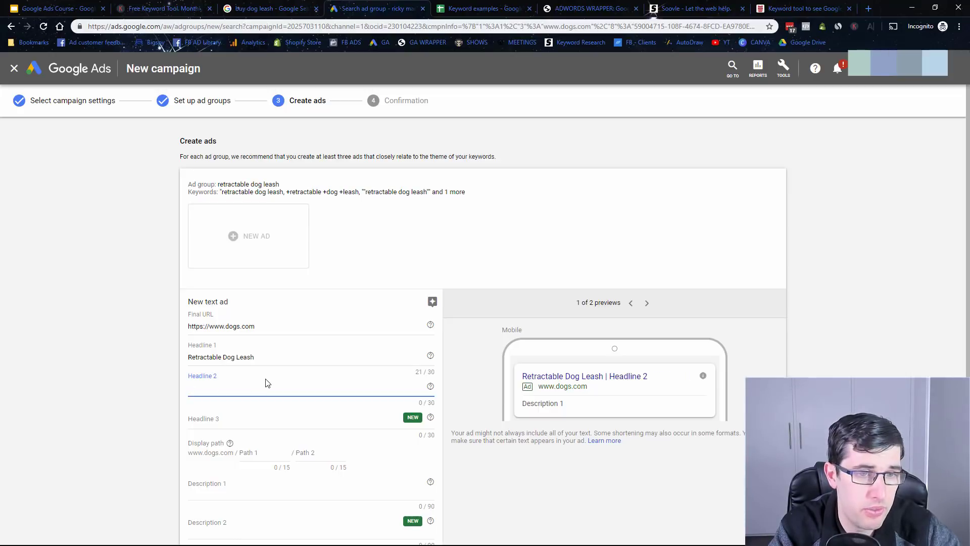
Set Headline 2 of the text ad to "For All Dogs Small And Large".
{"action": "type", "text": "For All Dogs "}
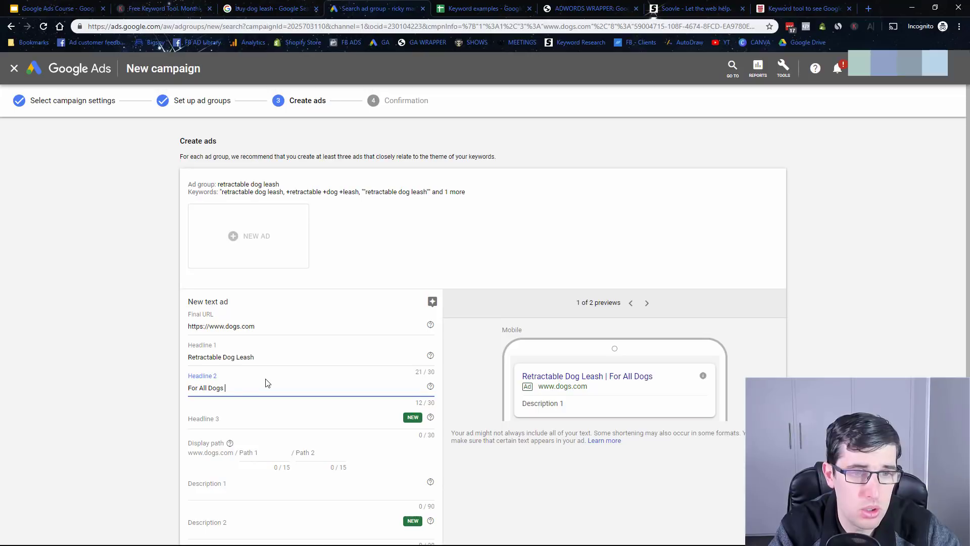
{"action": "type", "text": " Small And Large"}
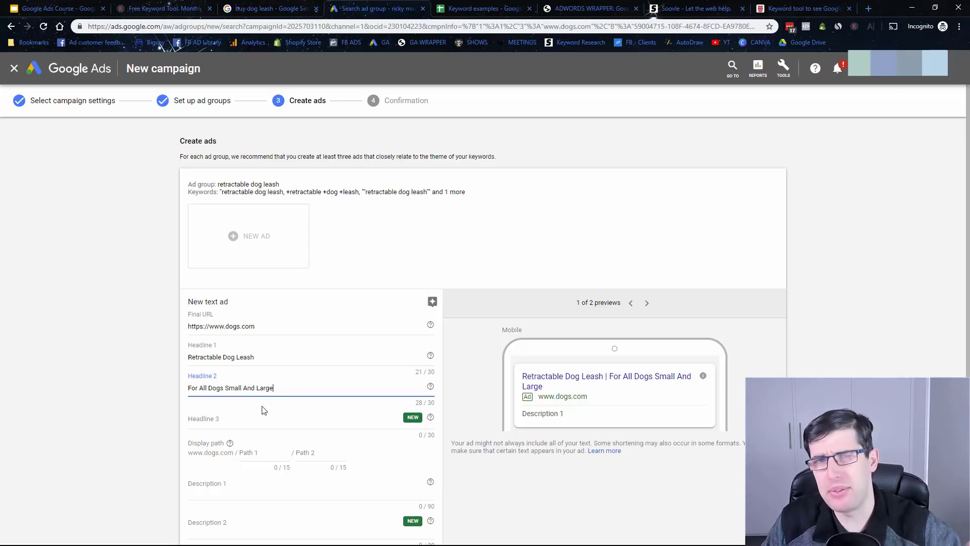
Set Headline 3 of the text ad to "50% Off Flash Sale Today Only".
{"action": "left_click", "coordinate": [235, 424]}
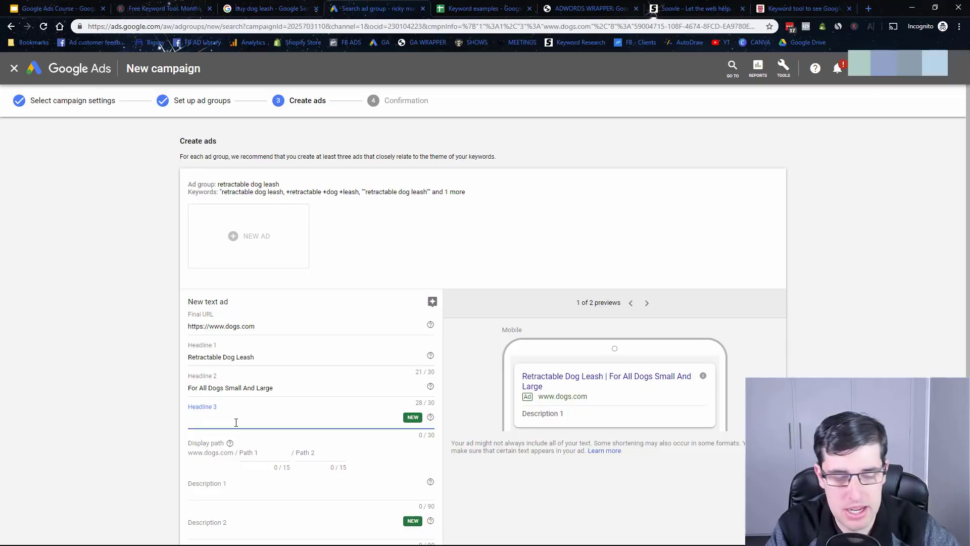
{"action": "type", "text": "U"}
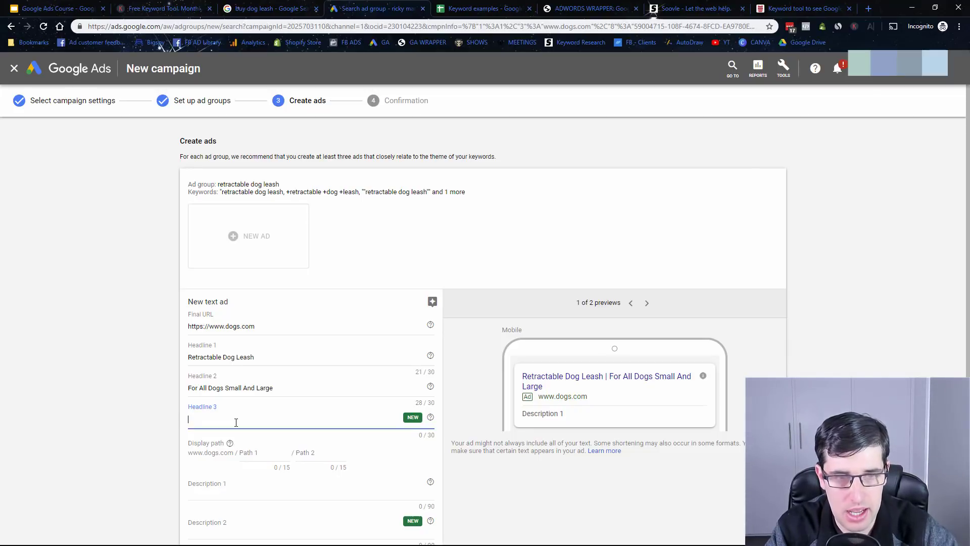
{"action": "type", "text": "50% o"}
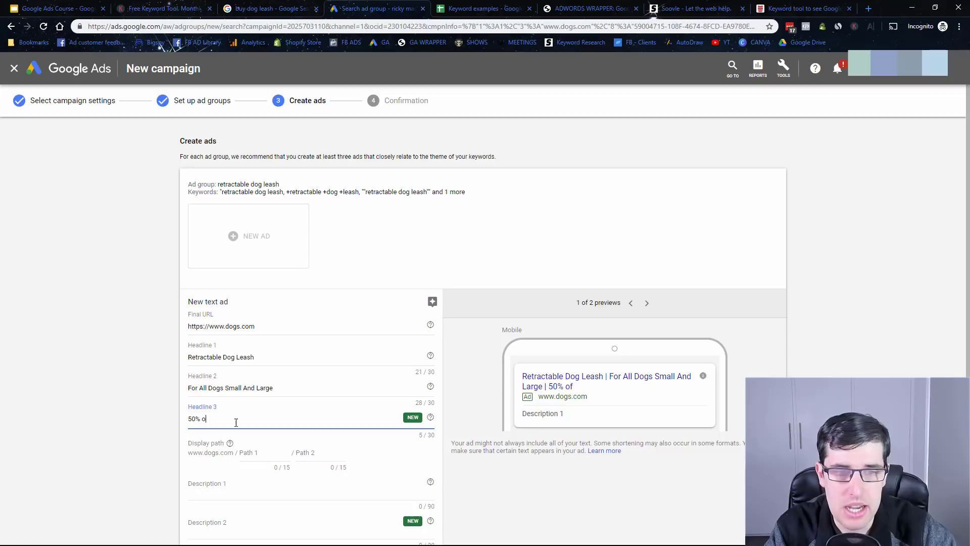
{"action": "key", "text": "BackSpace"}
{"action": "type", "text": "OF"}
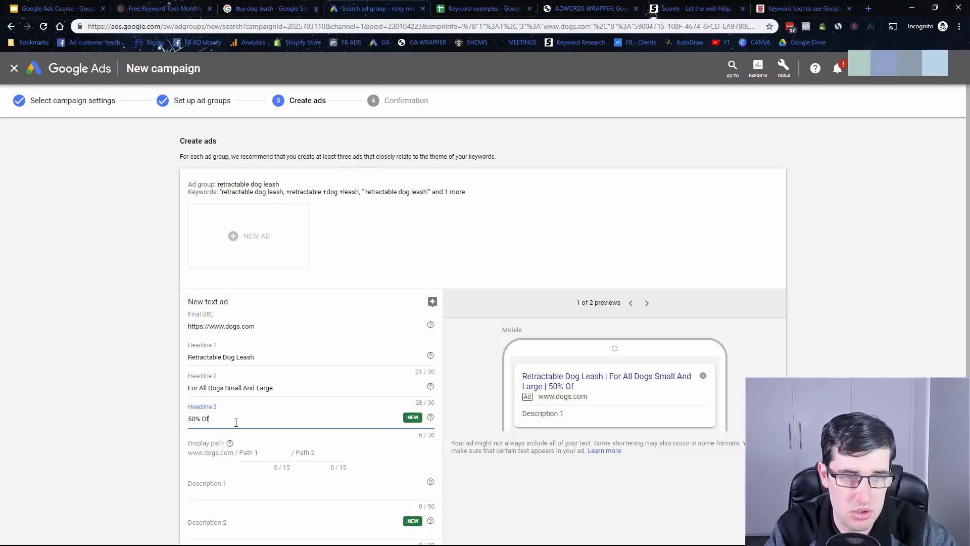
{"action": "type", "text": "f"}
{"action": "type", "text": " F"}
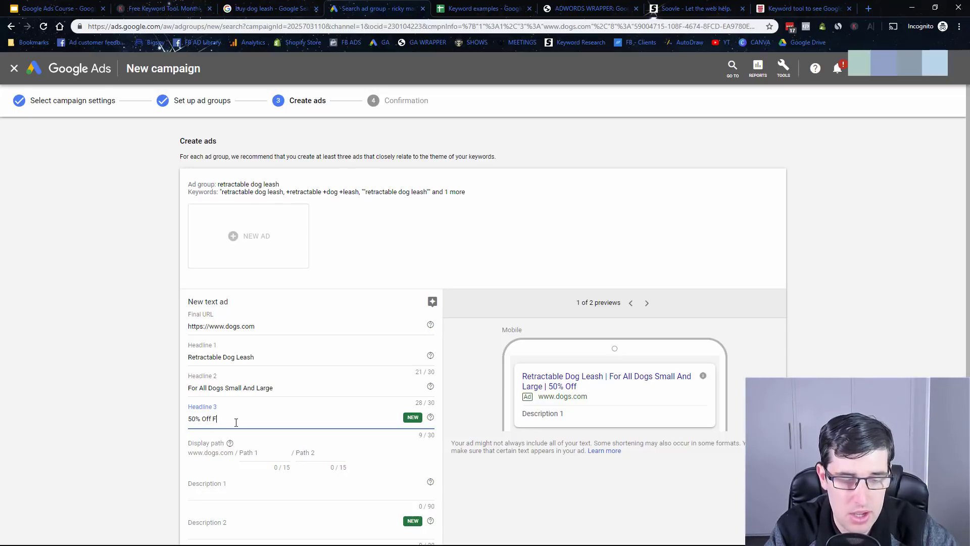
{"action": "type", "text": "lash Sale Today Only"}
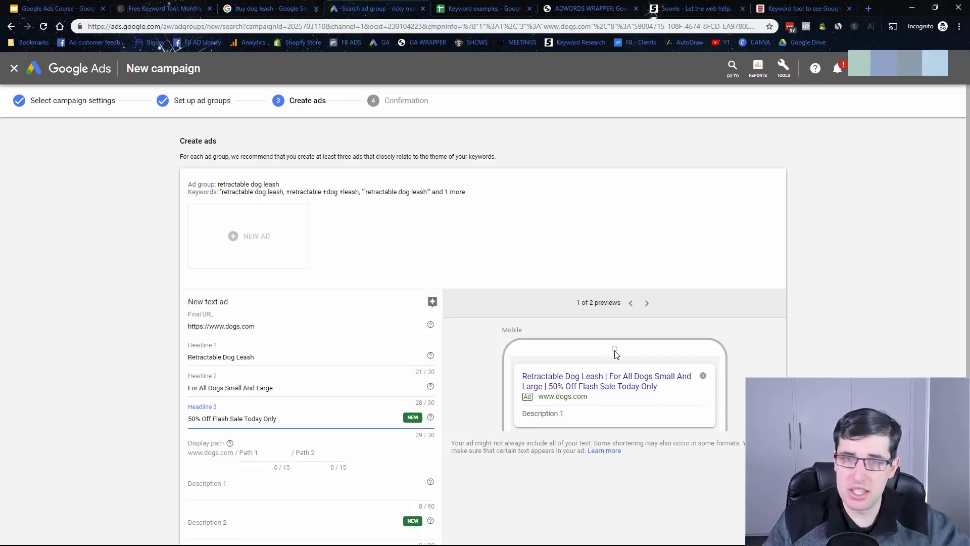
Set the text ad's display path to "retractable" for Path 1 and "dog-leash" for Path 2.
{"action": "scroll", "coordinate": [598, 354], "scroll_direction": "down", "scroll_amount": 1}
{"action": "left_click", "coordinate": [279, 400]}
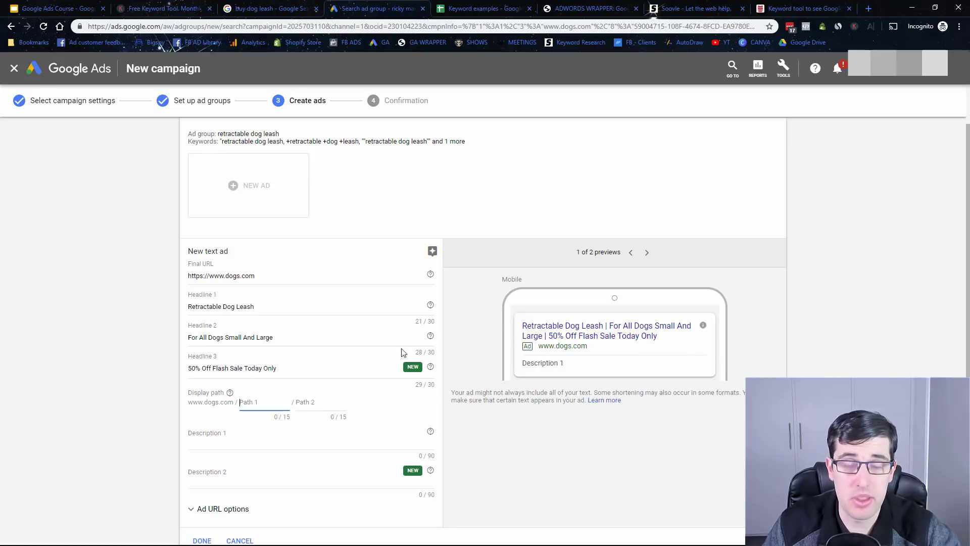
{"action": "left_click", "coordinate": [216, 278]}
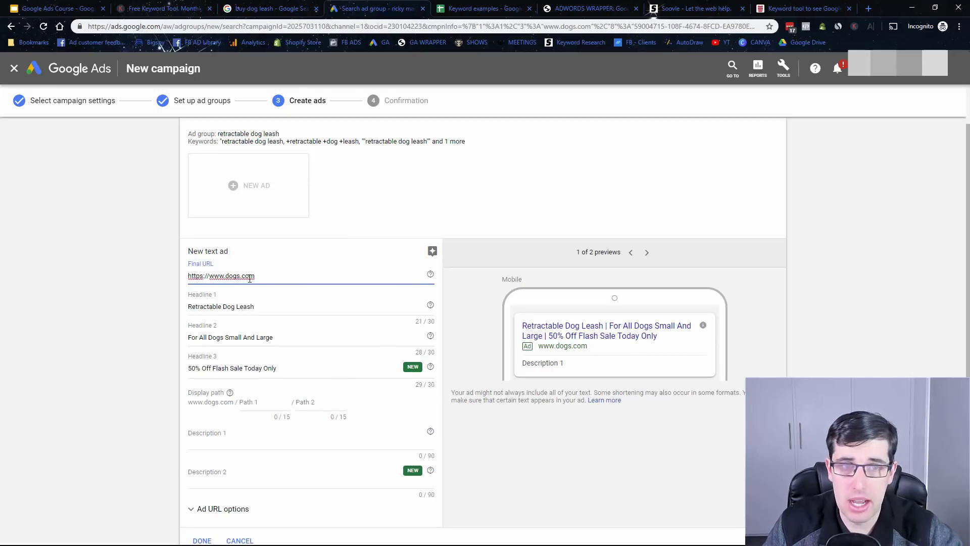
{"action": "left_click", "coordinate": [251, 399]}
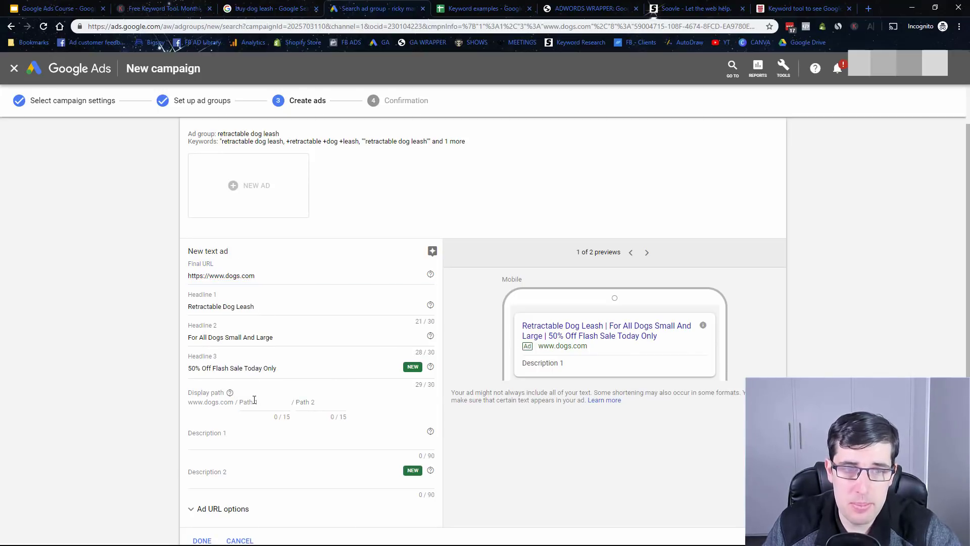
{"action": "type", "text": "reac"}
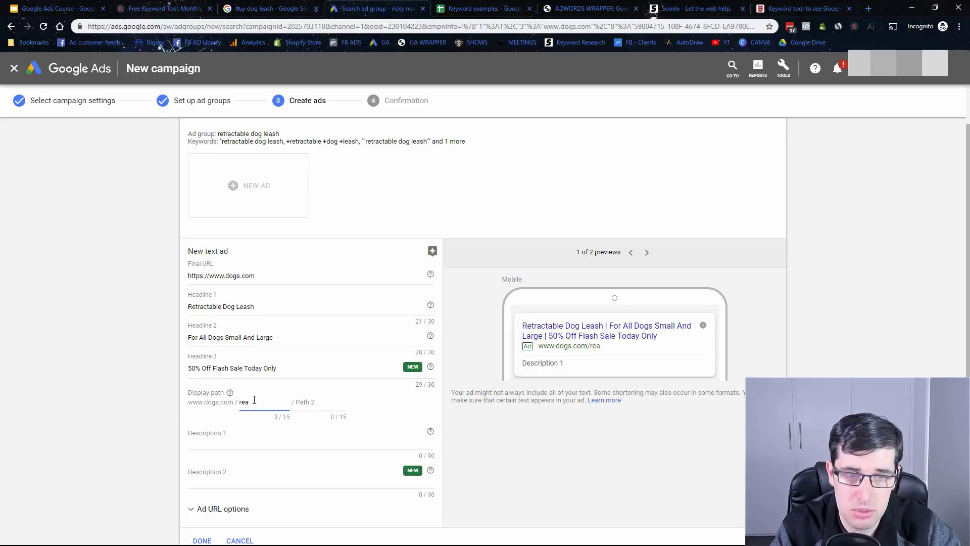
{"action": "key", "text": "BackSpace"}
{"action": "type", "text": "tract"}
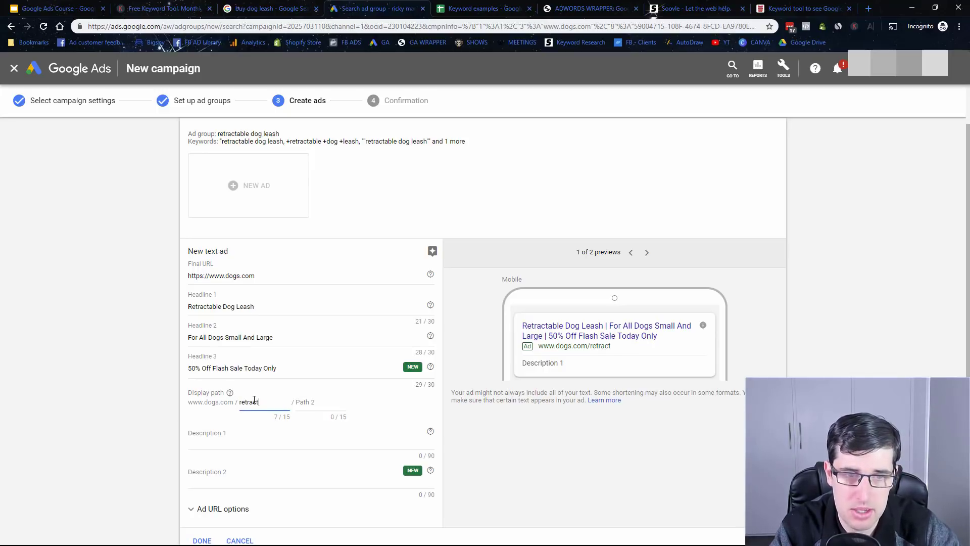
{"action": "type", "text": "able"}
{"action": "key", "text": "Tab"}
{"action": "type", "text": "dog-"}
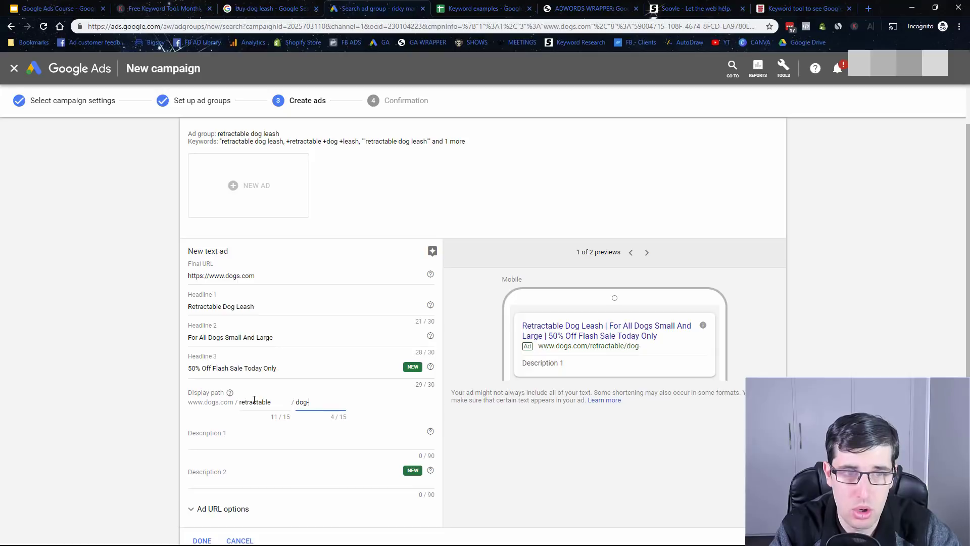
{"action": "type", "text": "leash"}
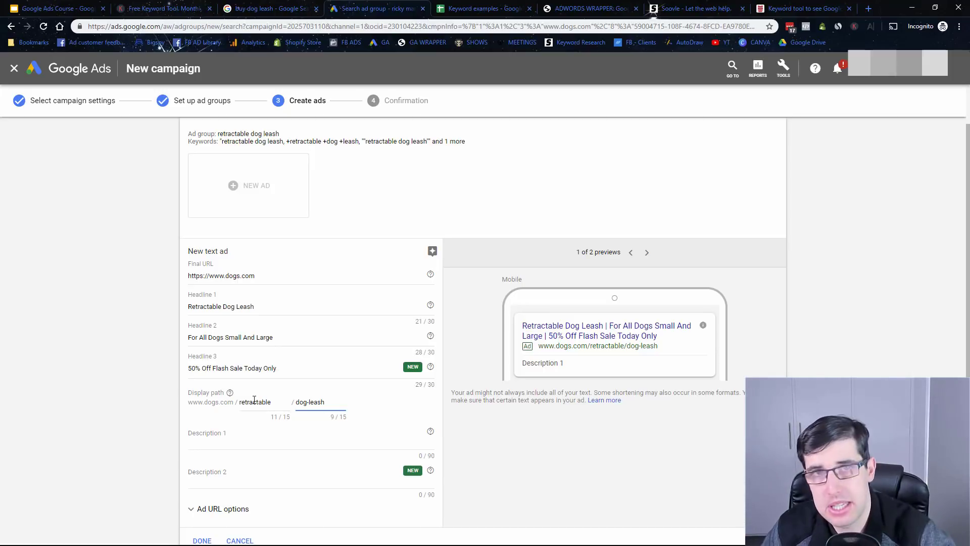
Copy the description of the "Dog Collars | Creative & Comfortable" ad from the Google results for "buy dog leash" into Description 1.
{"action": "scroll", "coordinate": [261, 400], "scroll_direction": "down", "scroll_amount": 1}
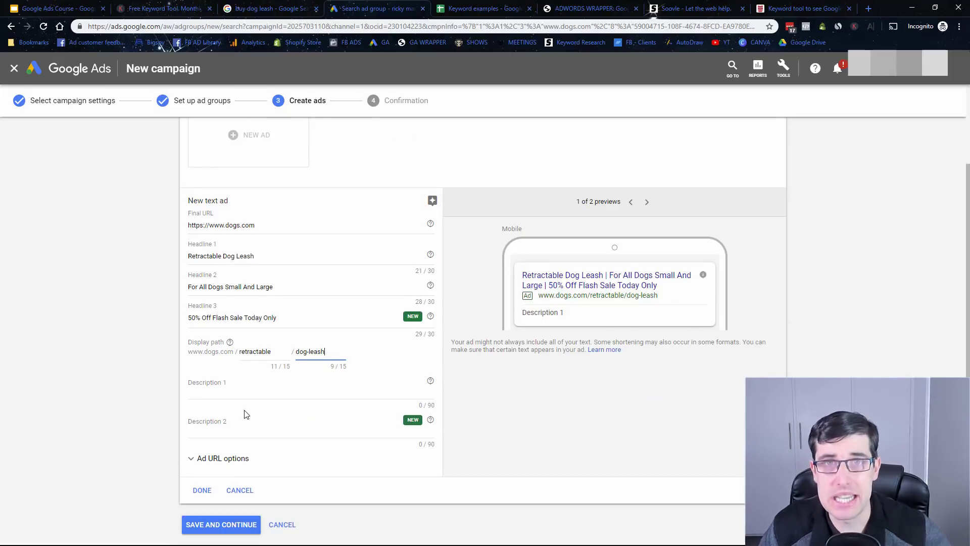
{"action": "left_click", "coordinate": [214, 384]}
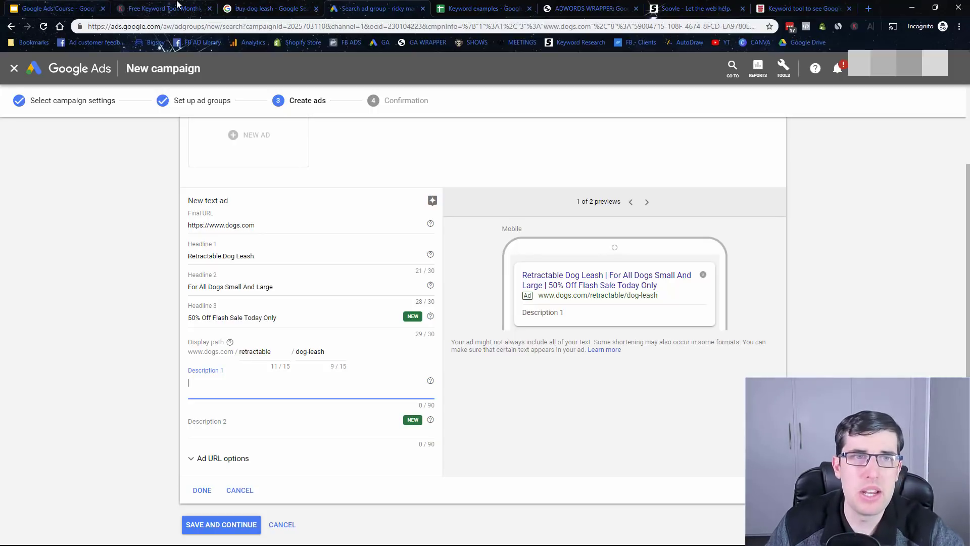
{"action": "left_click", "coordinate": [267, 9]}
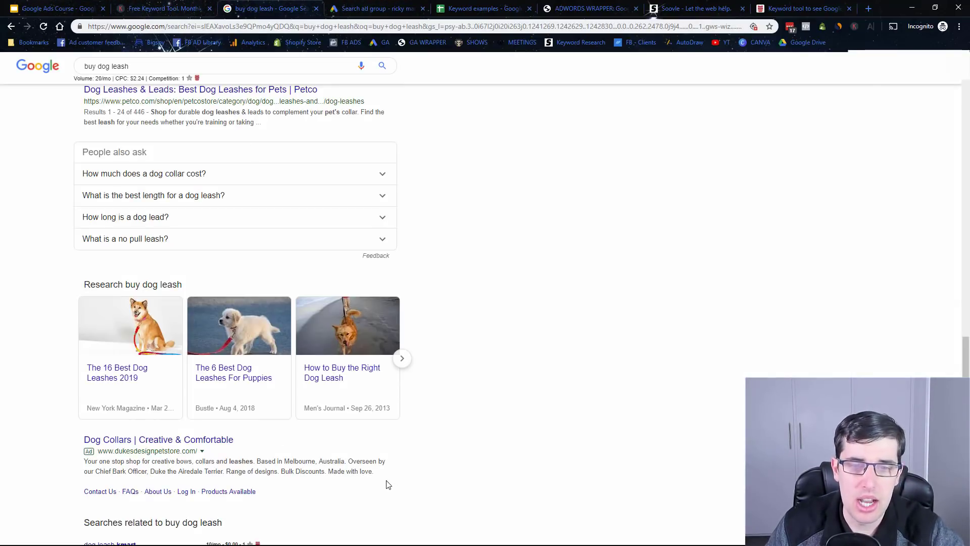
{"action": "left_click_drag", "start_coordinate": [376, 478], "coordinate": [77, 467]}
{"action": "key", "text": "ctrl+c"}
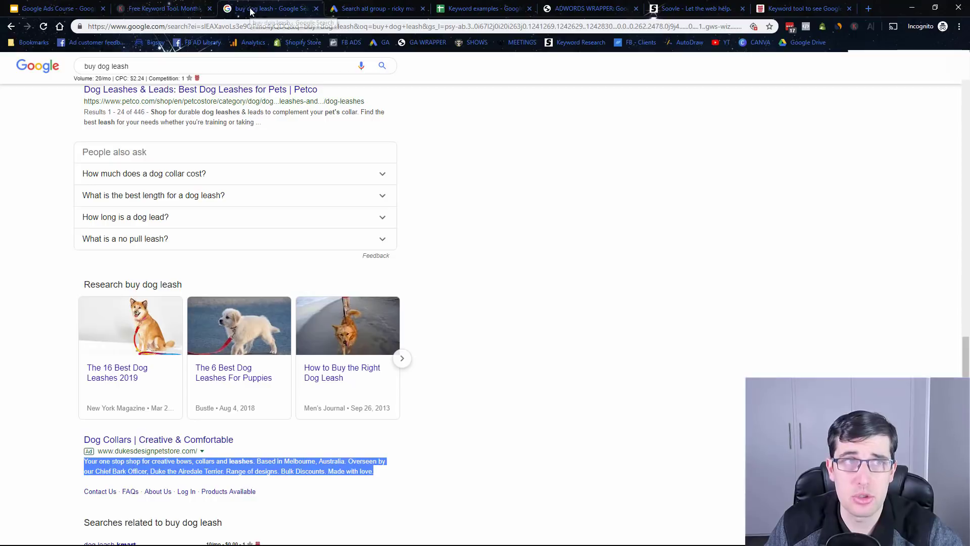
{"action": "left_click", "coordinate": [379, 4]}
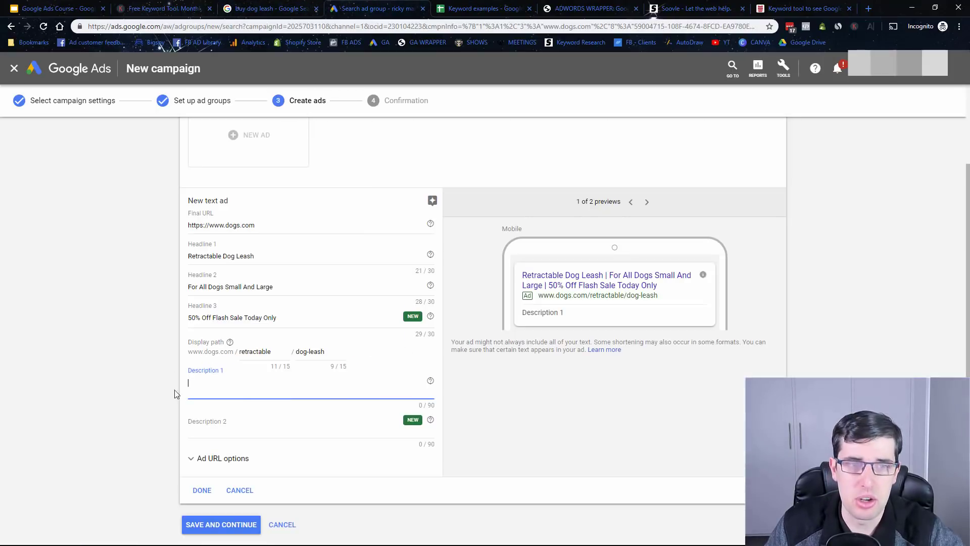
{"action": "key", "text": "ctrl+v"}
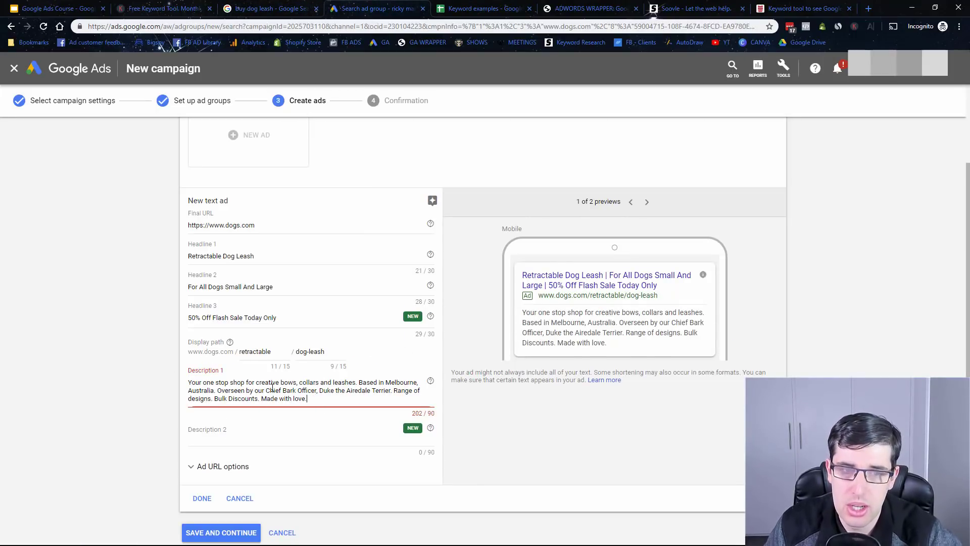
Move the part of Description 1 from "Overseen by our Chief Bark Officer" to its end into Description 2.
{"action": "left_click_drag", "start_coordinate": [307, 398], "coordinate": [221, 394]}
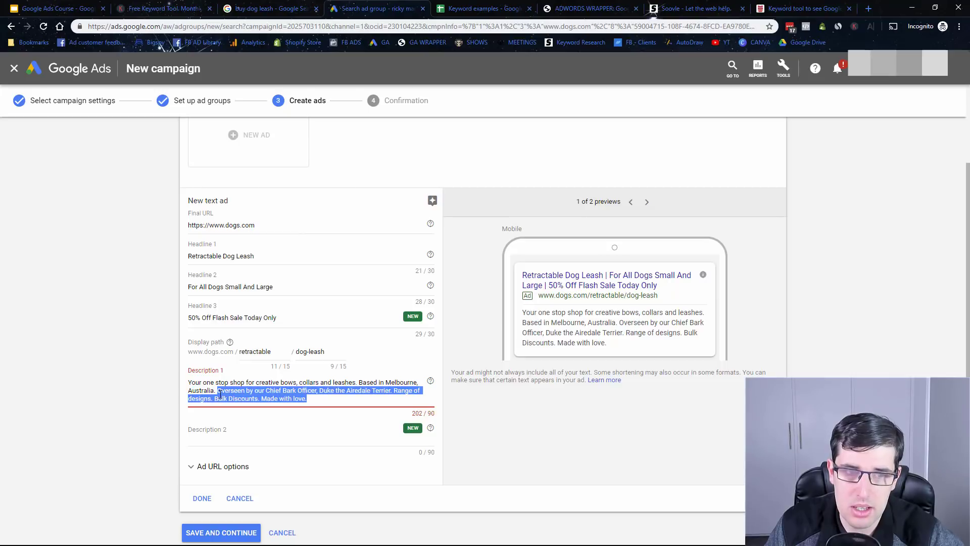
{"action": "key", "text": "ctrl+x"}
{"action": "left_click", "coordinate": [223, 427]}
{"action": "key", "text": "ctrl+v"}
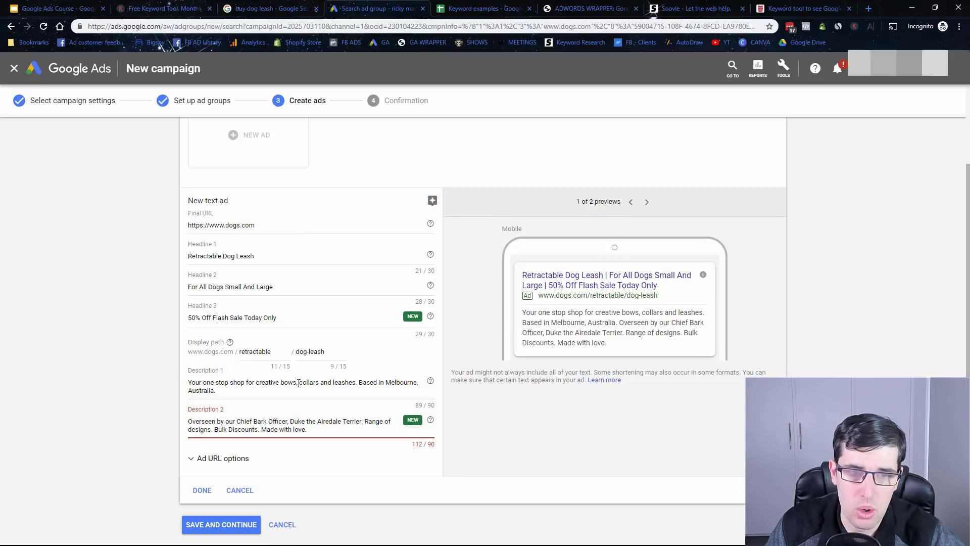
Replace "creative bows, collars and" in Description 1 with "quality dog" so the first sentence offers quality dog leashes.
{"action": "left_click_drag", "start_coordinate": [273, 392], "coordinate": [268, 383]}
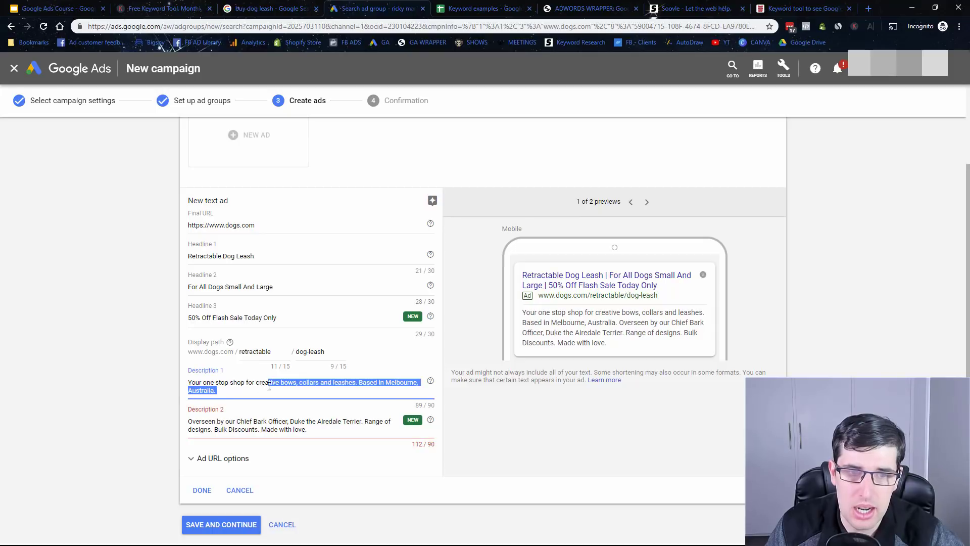
{"action": "left_click", "coordinate": [356, 382]}
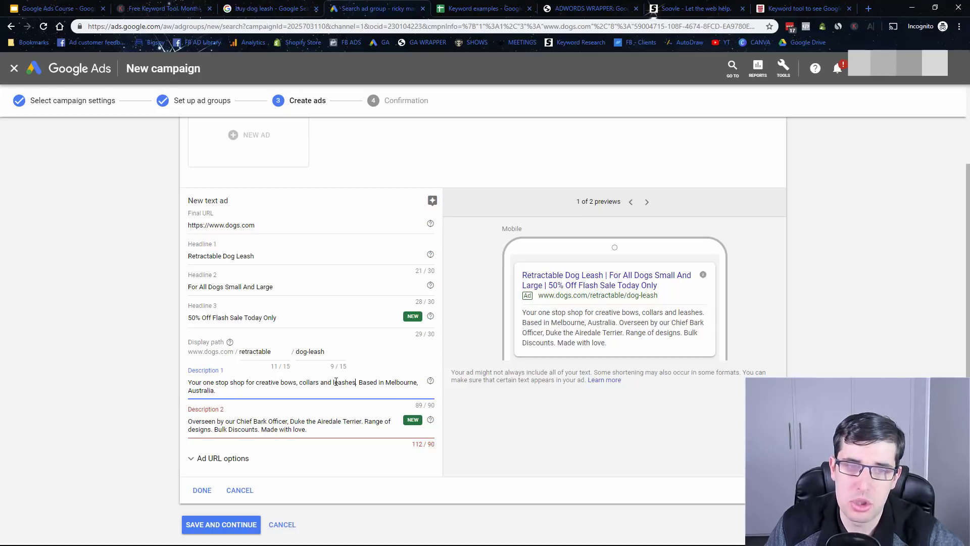
{"action": "left_click_drag", "start_coordinate": [333, 382], "coordinate": [255, 383]}
{"action": "key", "text": "BackSpace"}
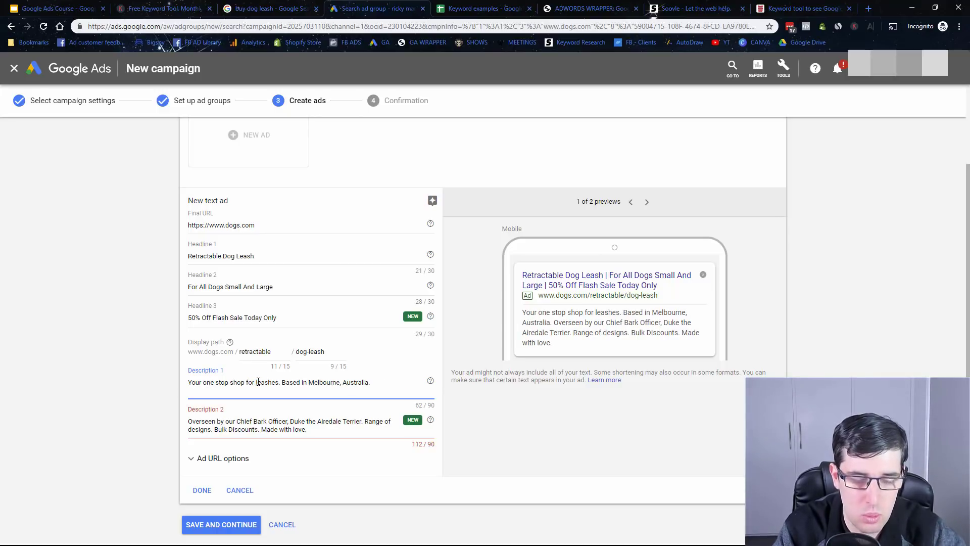
{"action": "type", "text": "quality dog"}
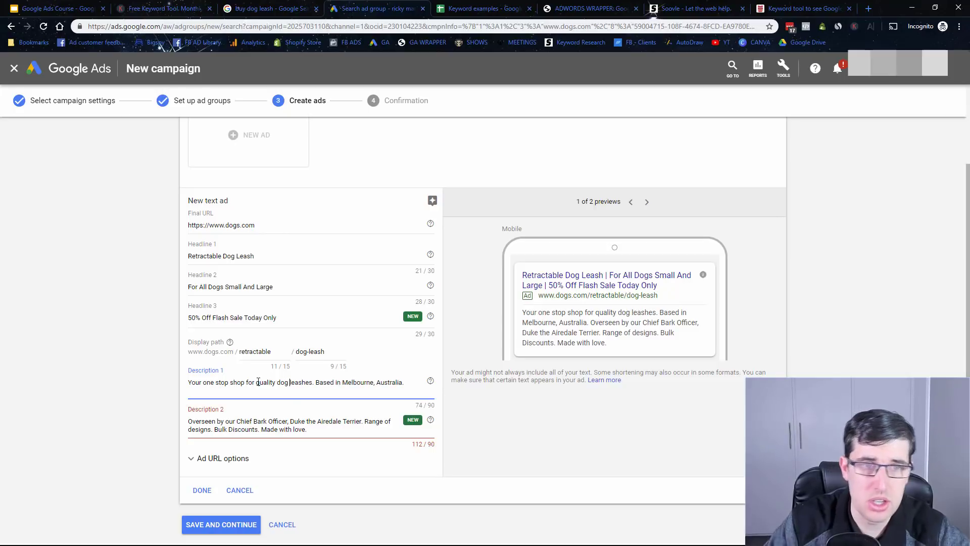
Add "Quality" to the start of Headline 1 and "Shop Now." to the end of Description 1.
{"action": "left_click", "coordinate": [190, 258]}
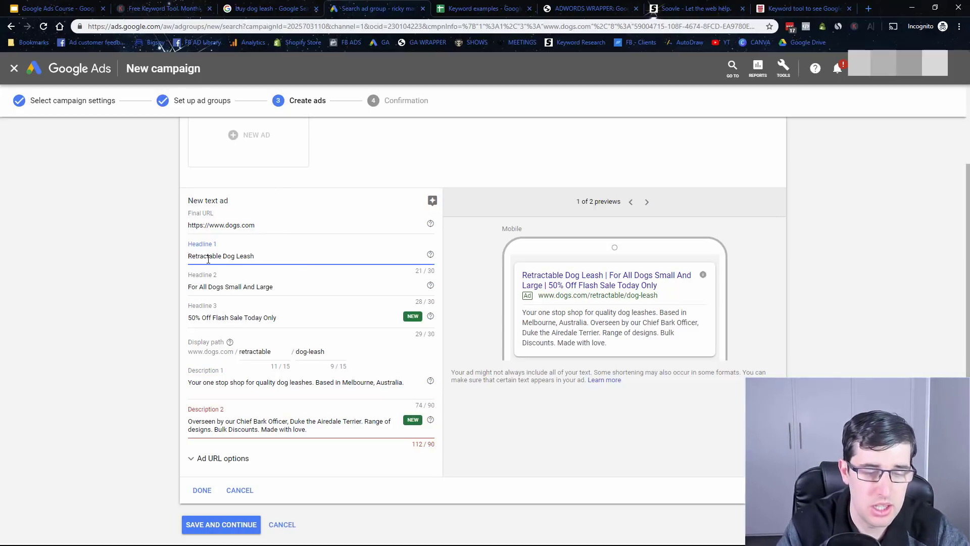
{"action": "type", "text": "Qualitty"}
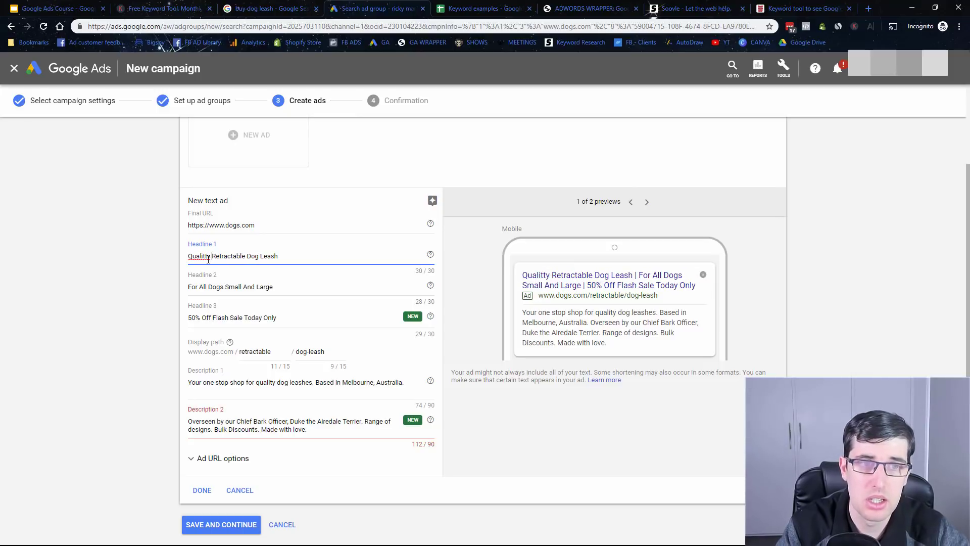
{"action": "key", "text": "BackSpace"}
{"action": "key", "text": "BackSpace"}
{"action": "key", "text": "BackSpace"}
{"action": "type", "text": "y"}
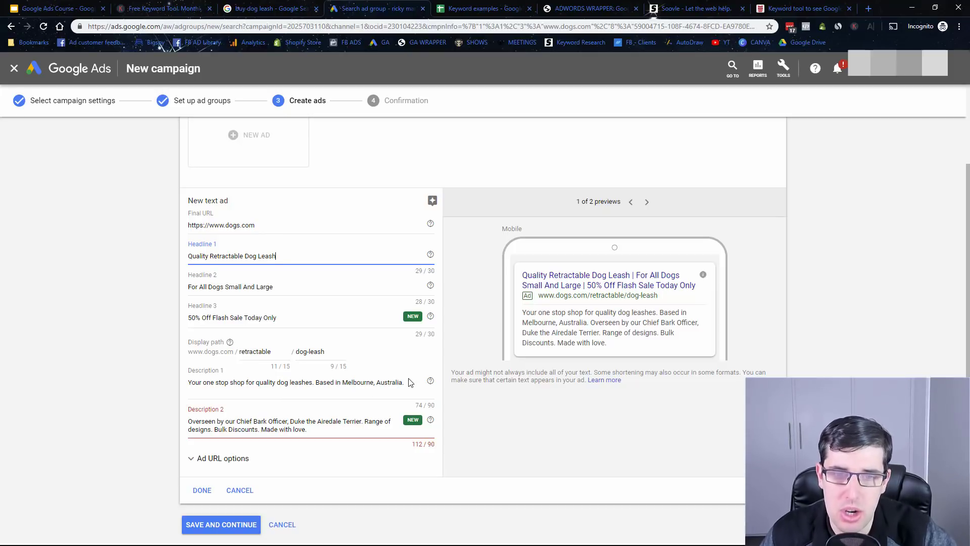
{"action": "mouse_move", "coordinate": [410, 383]}
{"action": "left_mouse_down"}
{"action": "mouse_move", "coordinate": [336, 382]}
{"action": "mouse_move", "coordinate": [408, 382]}
{"action": "left_mouse_up"}
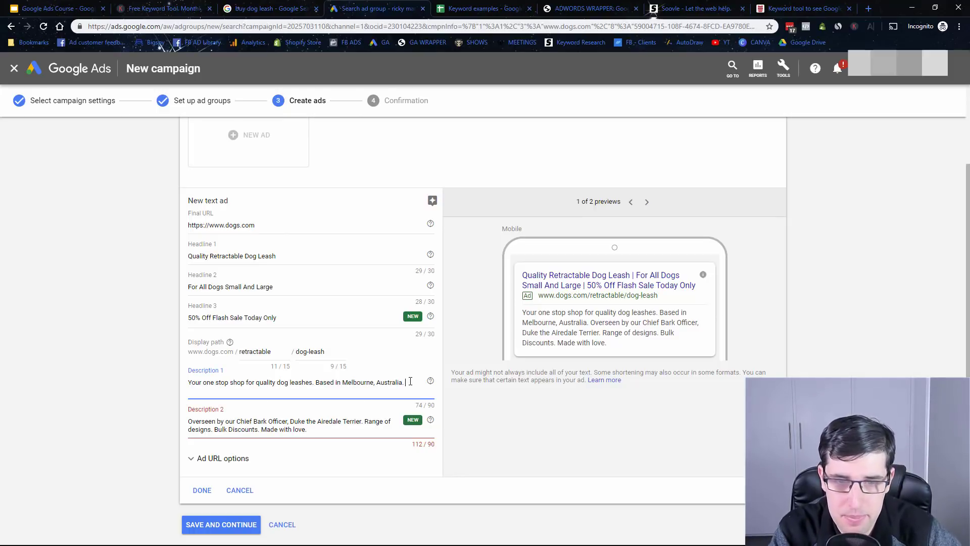
{"action": "type", "text": "Shop Now."}
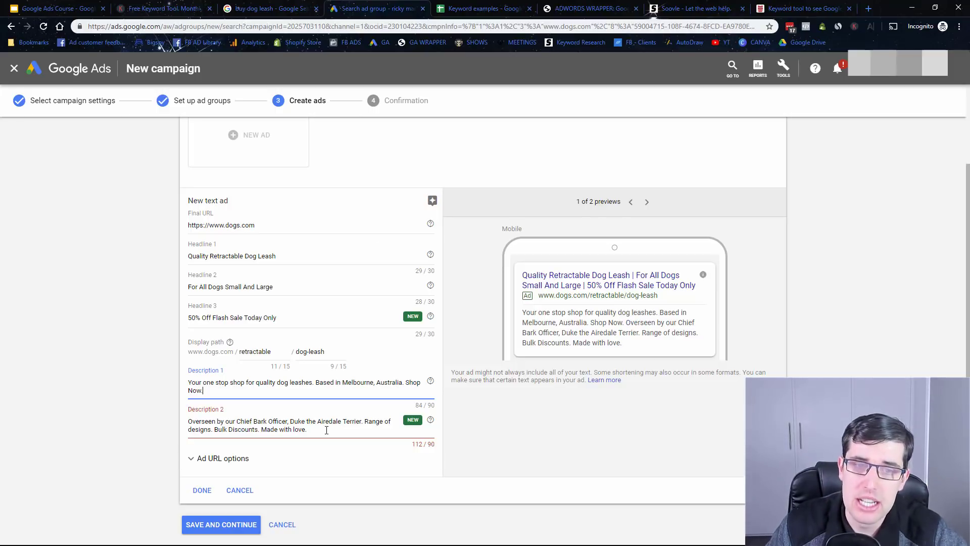
Replace the Description 2 text with "Free Shipping Over $50. 30 Day Money Back Guarantee. 24/7 Support. Hassle-Free Exchanges.".
{"action": "left_click_drag", "start_coordinate": [323, 428], "coordinate": [192, 419]}
{"action": "key", "text": "BackSpace"}
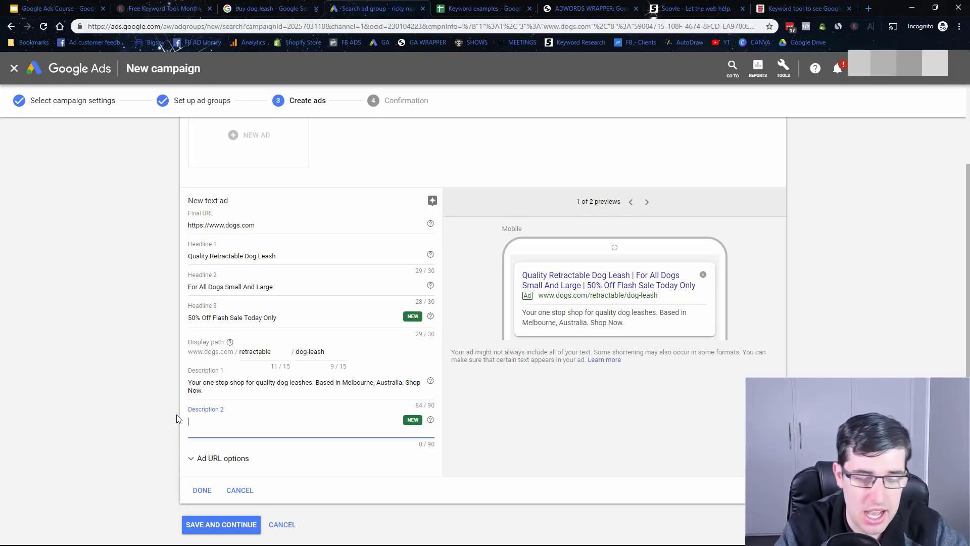
{"action": "type", "text": "Free Ship"}
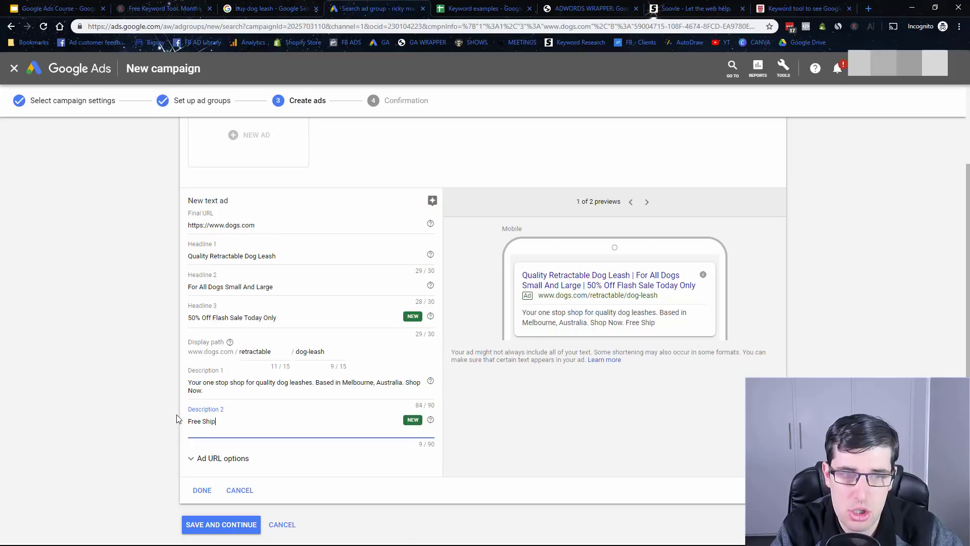
{"action": "type", "text": "ping Over $50."}
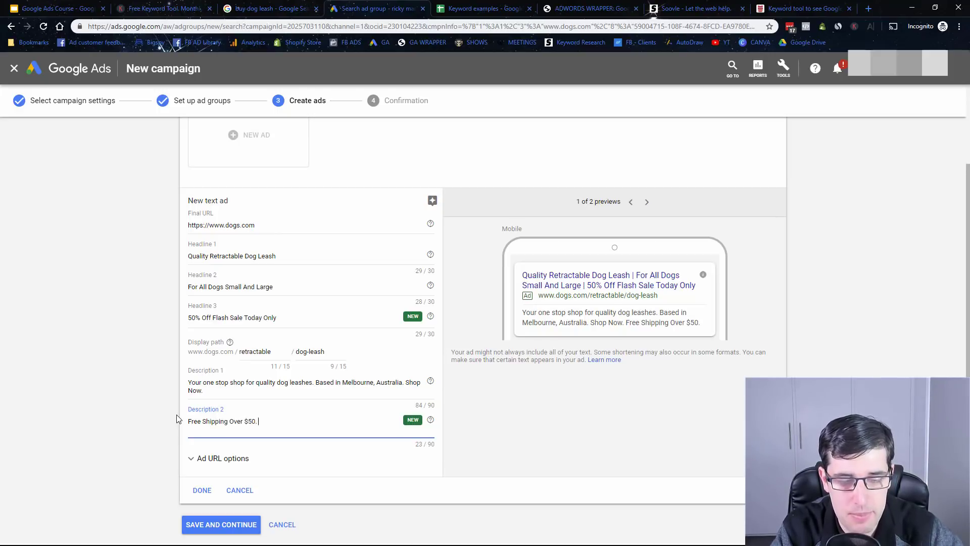
{"action": "type", "text": " 30"}
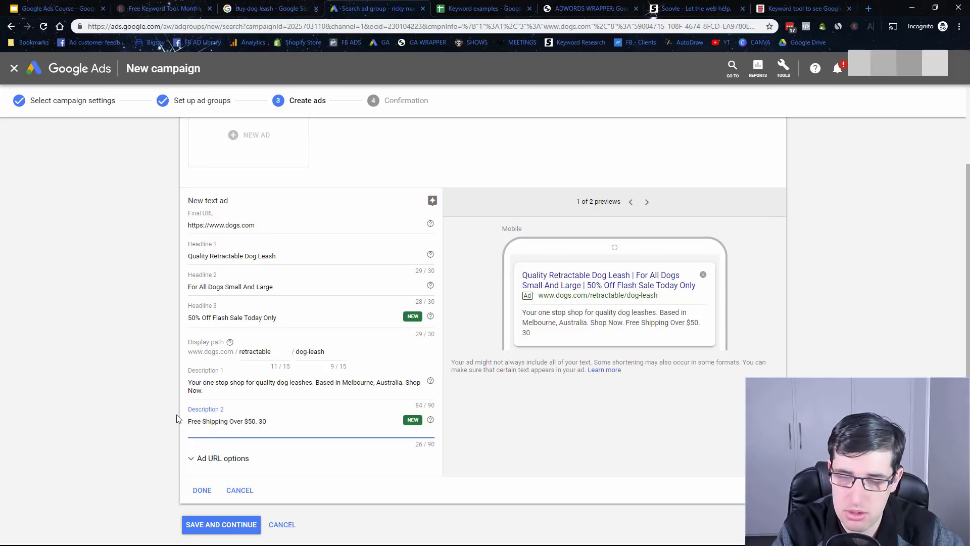
{"action": "type", "text": " D Day"}
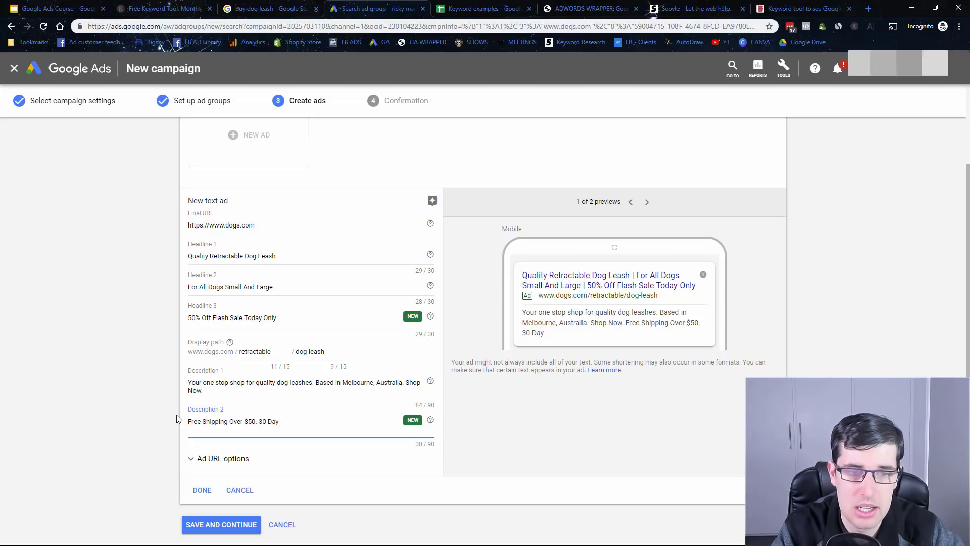
{"action": "type", "text": " Money Back Gua"}
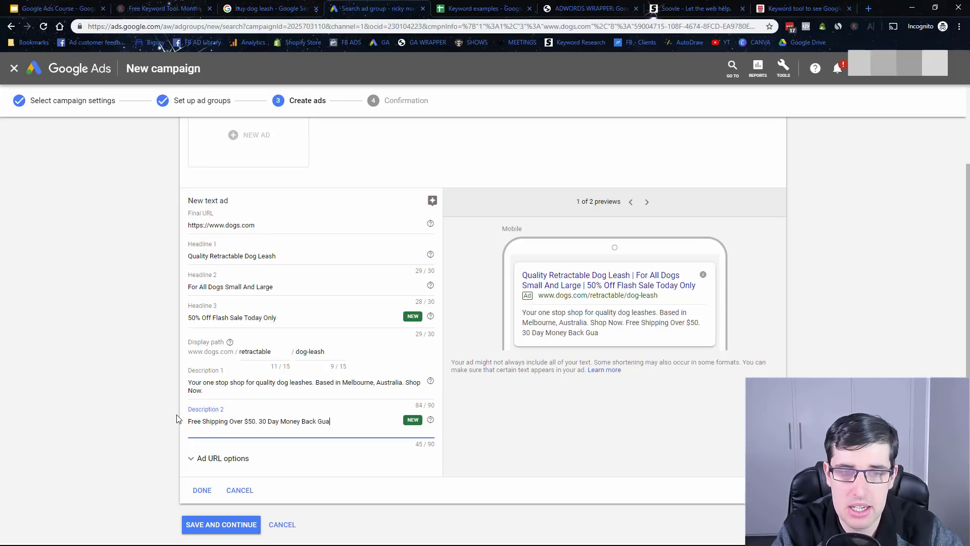
{"action": "type", "text": "rantee. 24"}
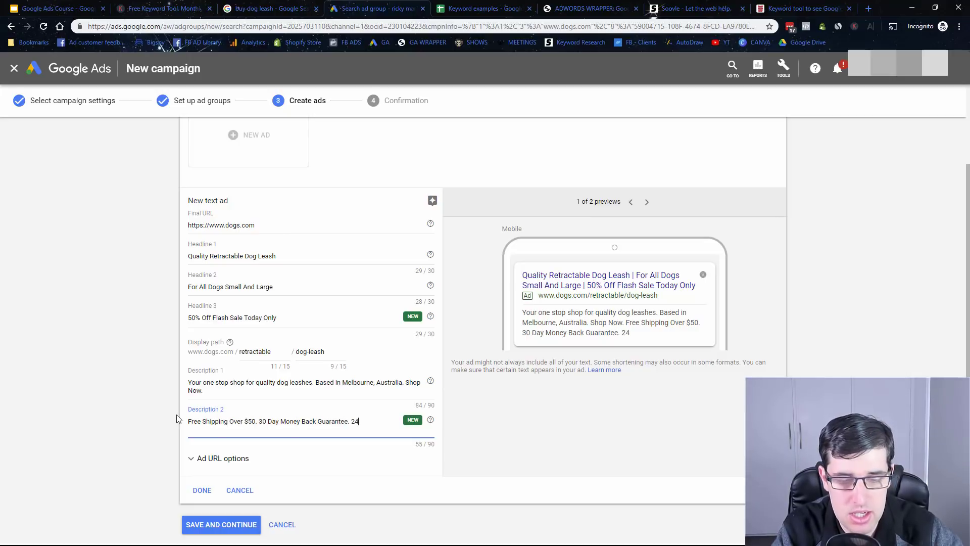
{"action": "type", "text": "/  Support."}
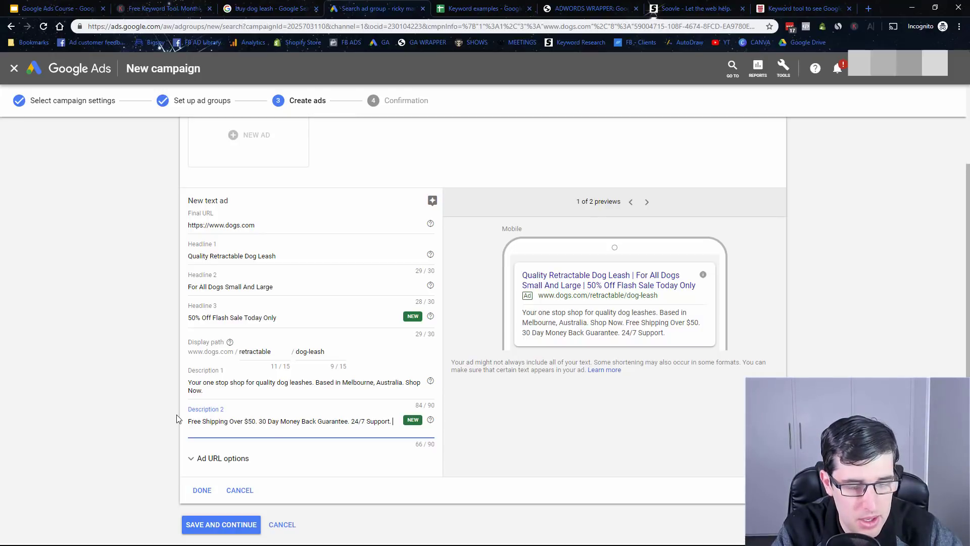
{"action": "type", "text": " Hassle-"}
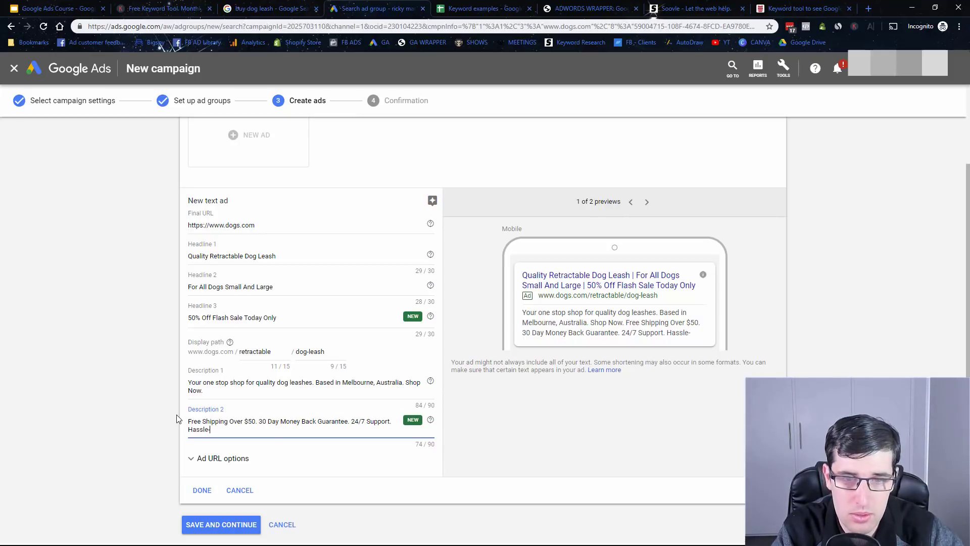
{"action": "type", "text": "Free Exchang"}
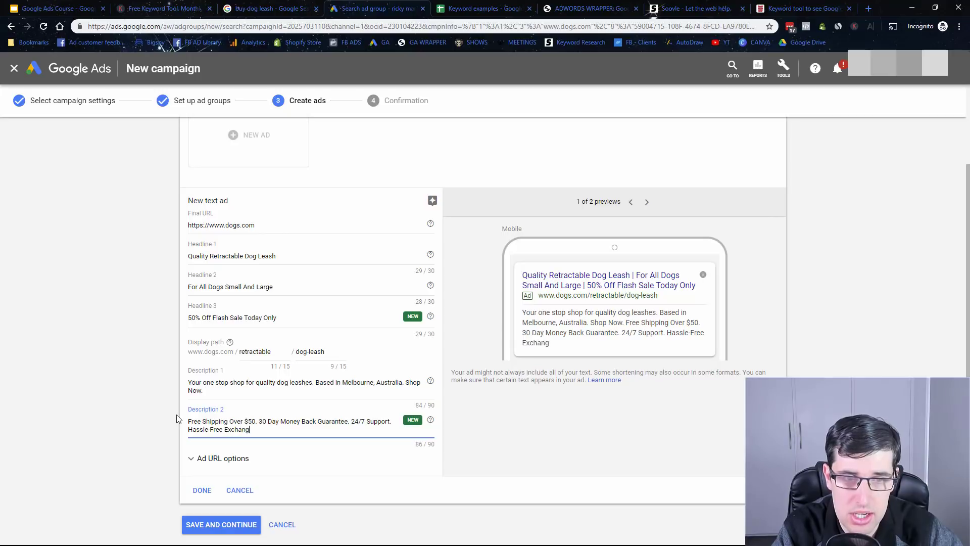
{"action": "type", "text": "es."}
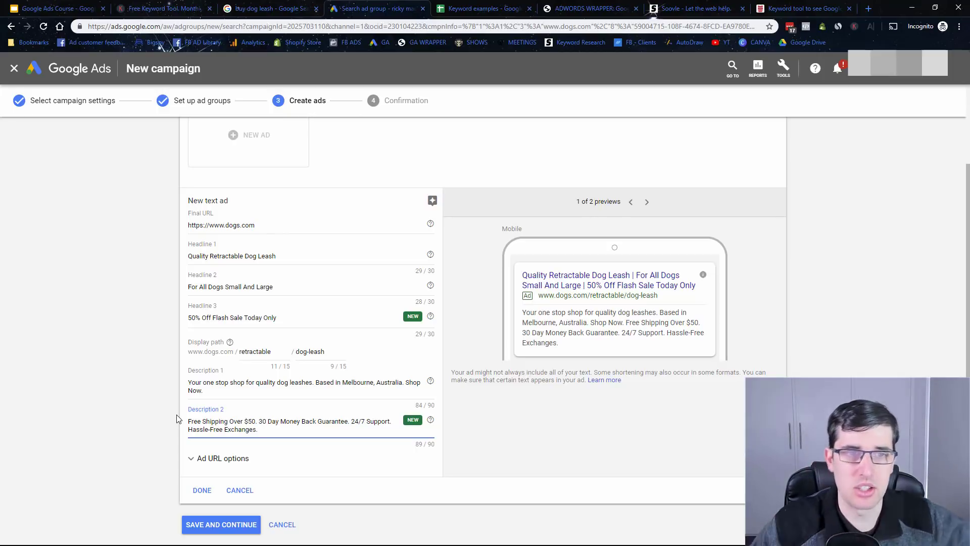
Change Headline 1 to "Retractable Dog Leashes" by removing "Quality" and making "Leash" plural, and finish the text ad.
{"action": "left_click_drag", "start_coordinate": [209, 256], "coordinate": [158, 251]}
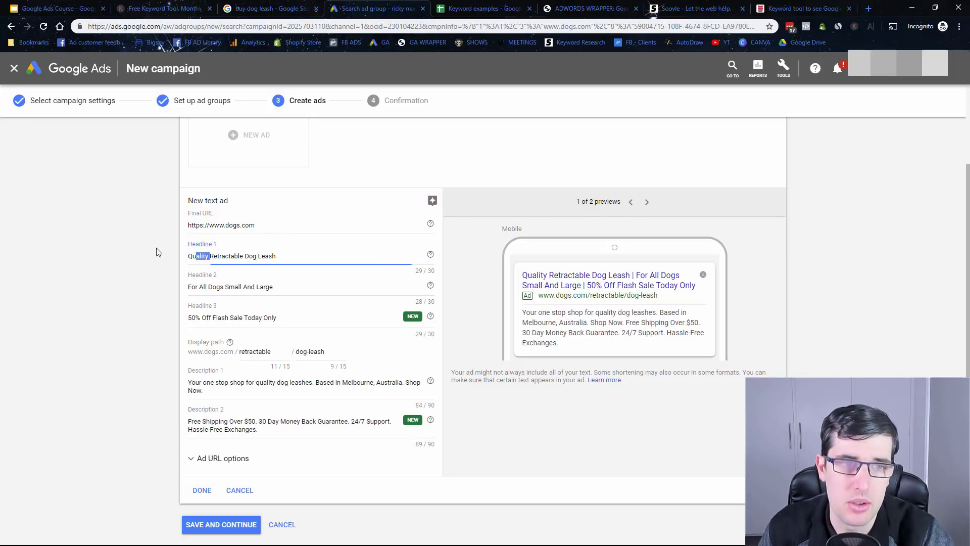
{"action": "key", "text": "BackSpace"}
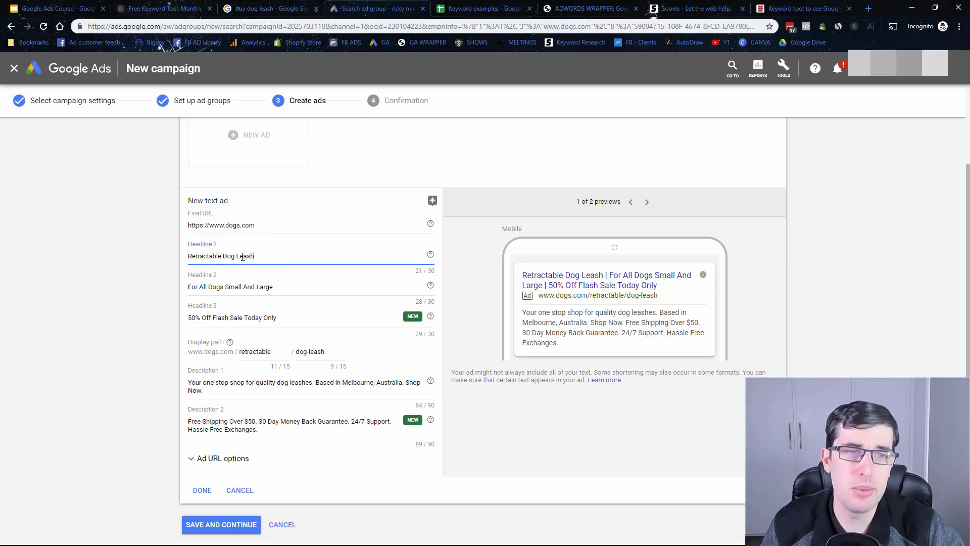
{"action": "type", "text": "es"}
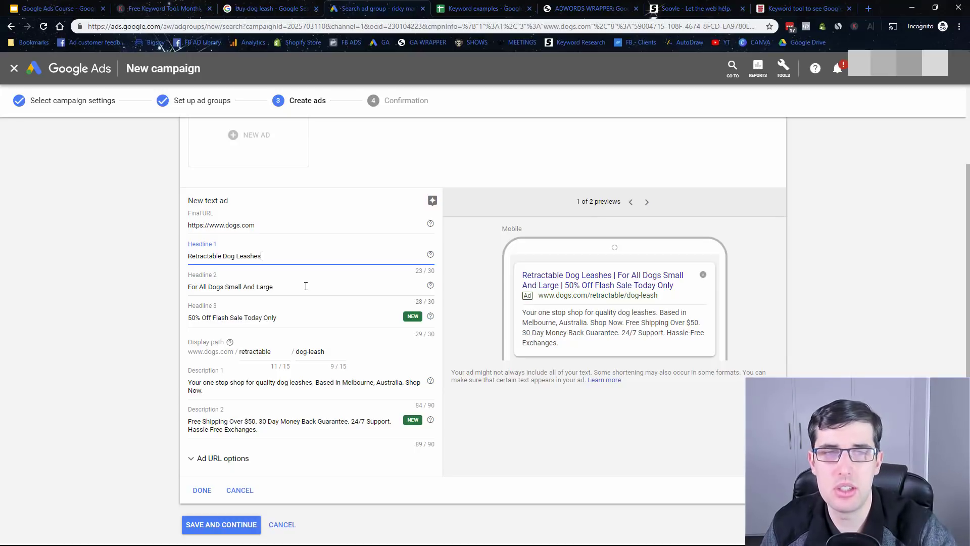
{"action": "key", "text": "BackSpace"}
{"action": "key", "text": "BackSpace"}
{"action": "left_click", "coordinate": [284, 286]}
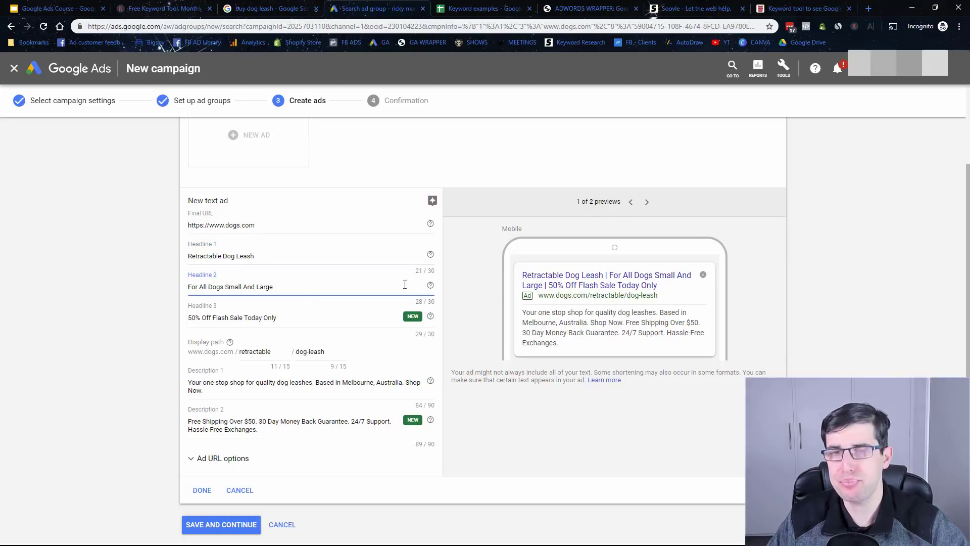
{"action": "left_click", "coordinate": [258, 255]}
{"action": "type", "text": "es"}
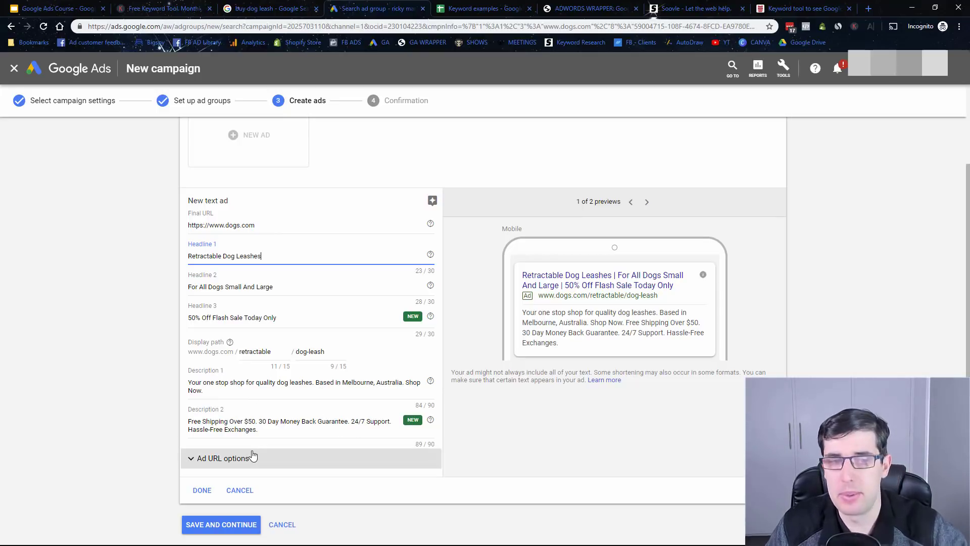
{"action": "left_click", "coordinate": [202, 490]}
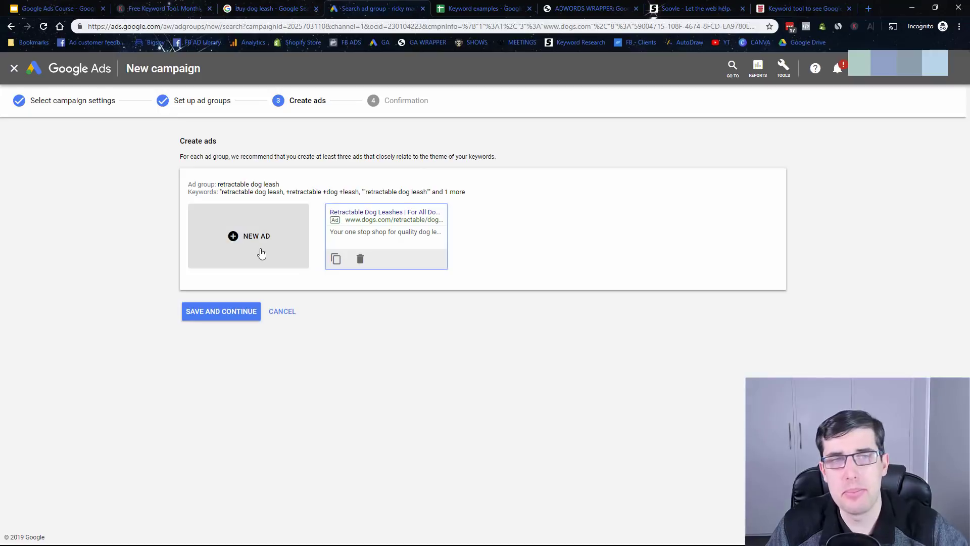
Duplicate the finished text ad within the ad group, save both ads and continue to the new campaign.
{"action": "left_click", "coordinate": [336, 259]}
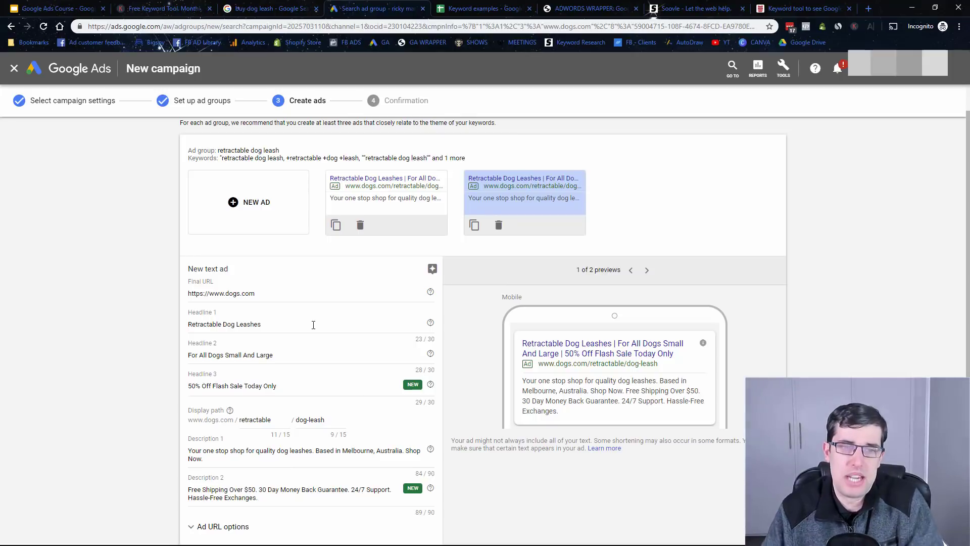
{"action": "scroll", "coordinate": [232, 404], "scroll_direction": "down", "scroll_amount": 2}
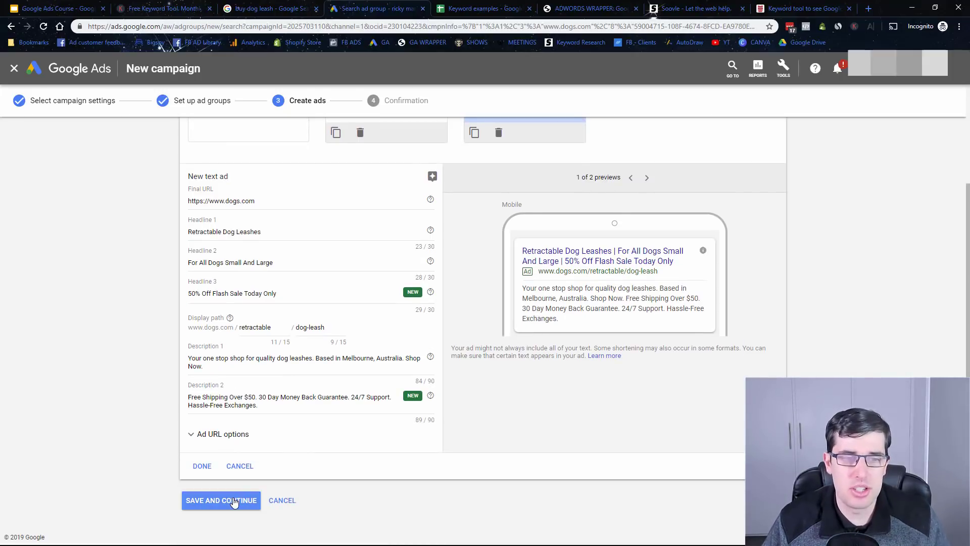
{"action": "left_click", "coordinate": [235, 501]}
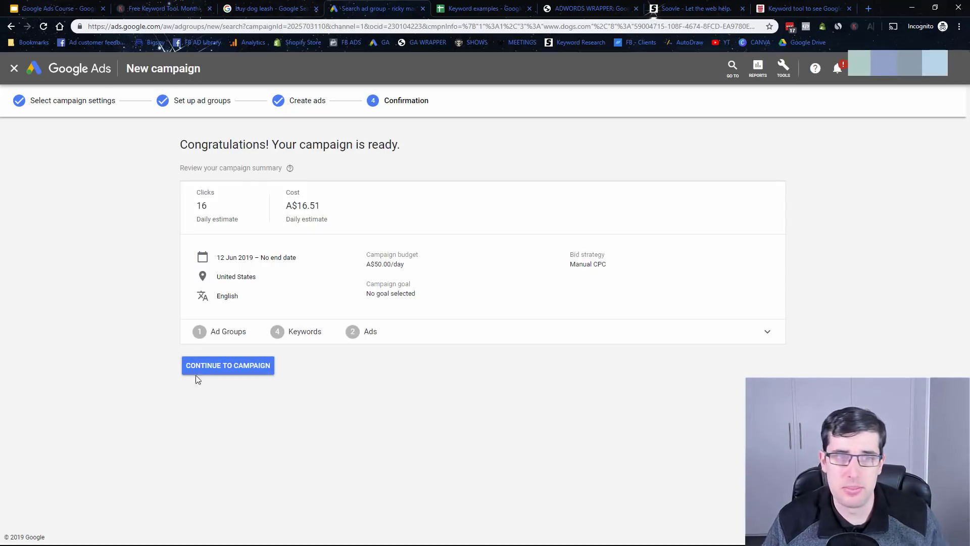
{"action": "left_click", "coordinate": [201, 373]}
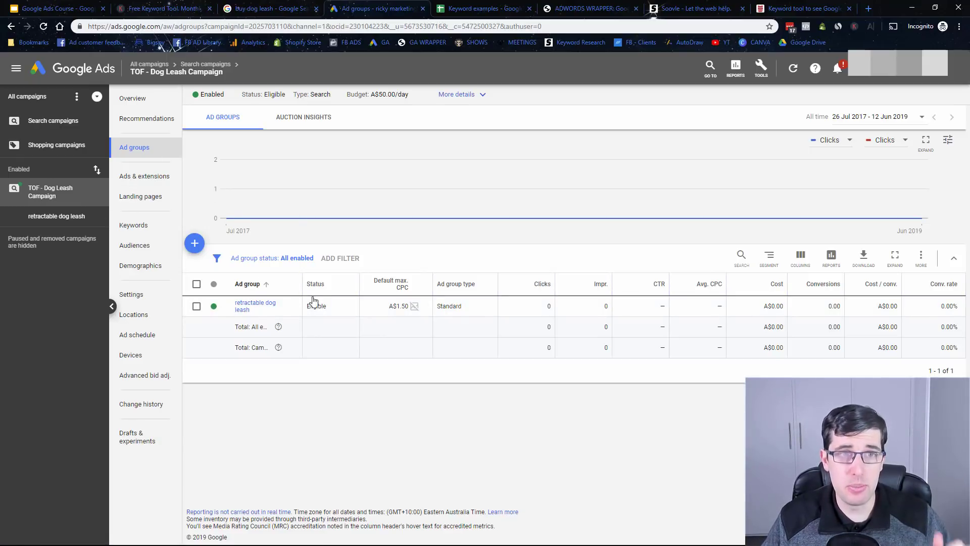
Copy the "retractable dog leash" ad group and paste it into the same campaign without pausing the new ad group.
{"action": "left_click", "coordinate": [197, 305]}
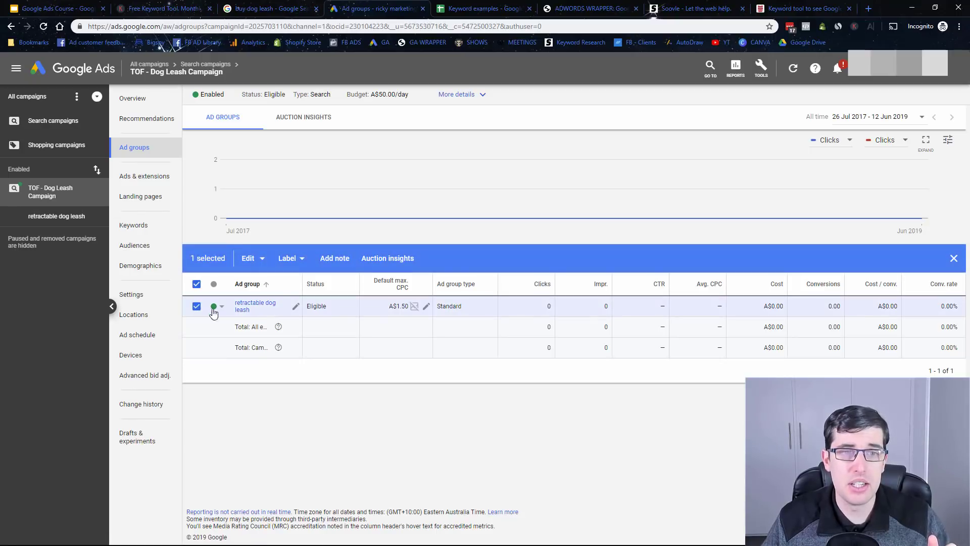
{"action": "left_click", "coordinate": [257, 258]}
{"action": "left_click", "coordinate": [217, 286]}
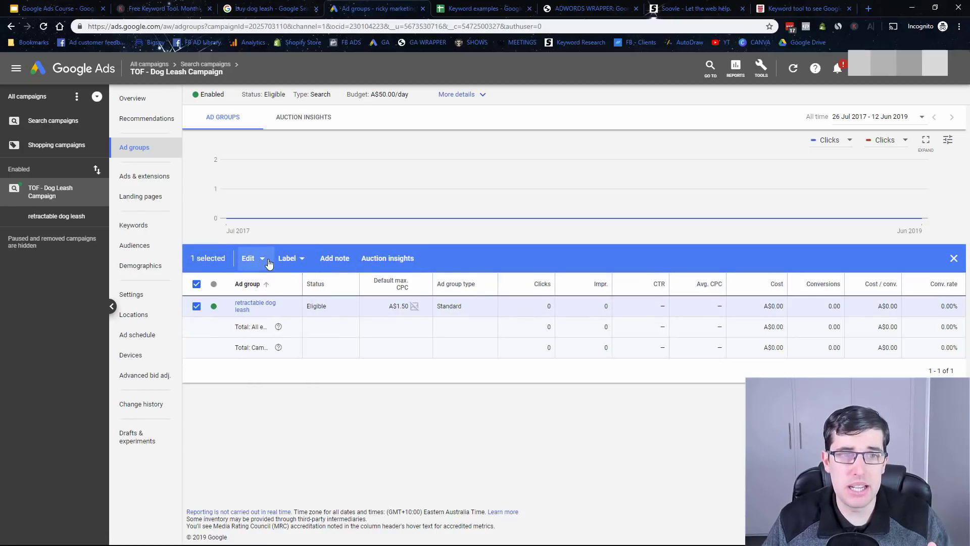
{"action": "left_click", "coordinate": [258, 258]}
{"action": "left_click", "coordinate": [251, 302]}
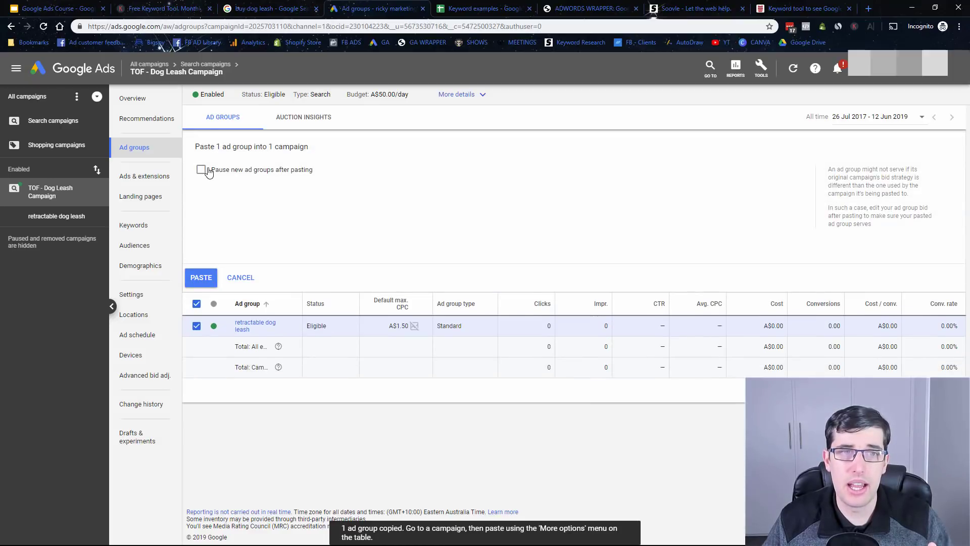
{"action": "left_click", "coordinate": [201, 278]}
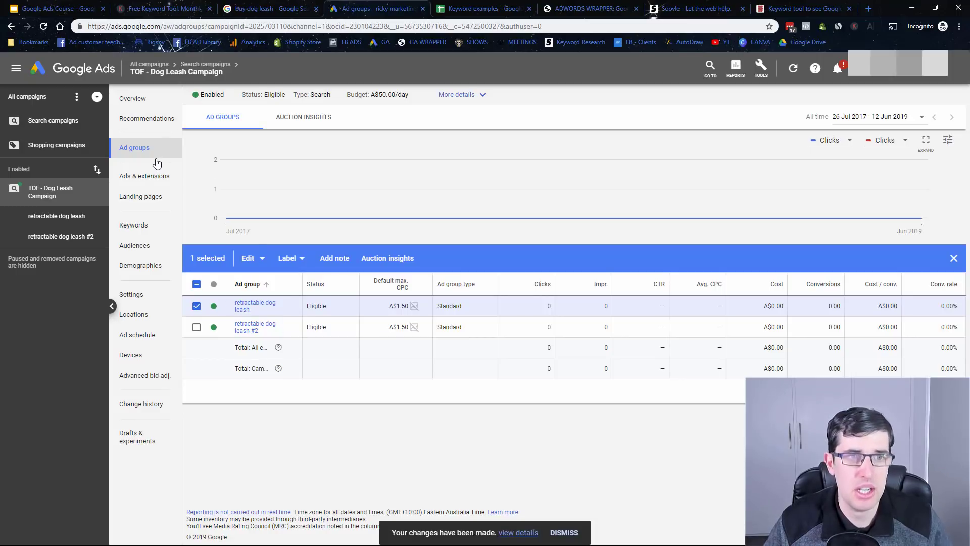
Open the duplicated ad group "retractable dog leash #2" and view its keywords and overview.
{"action": "left_click", "coordinate": [73, 244]}
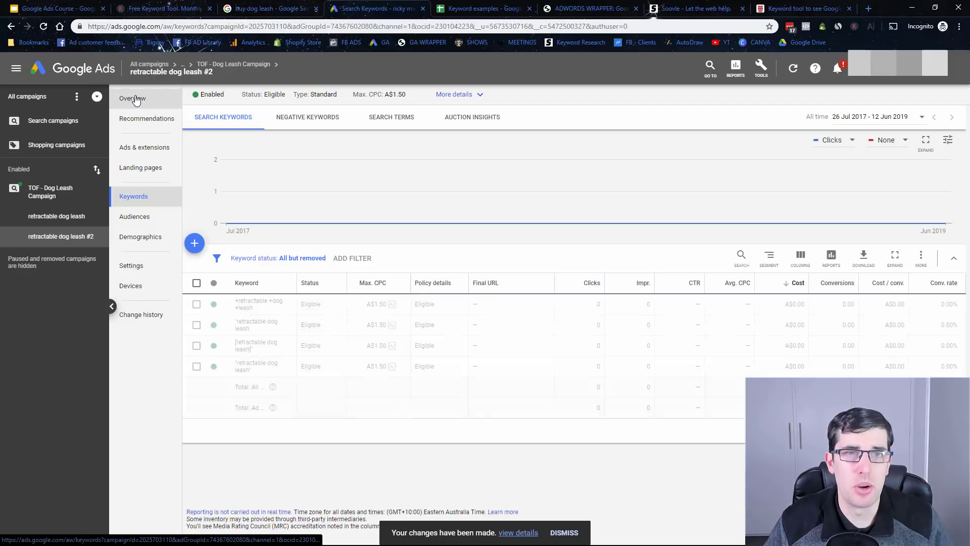
{"action": "left_click", "coordinate": [463, 94]}
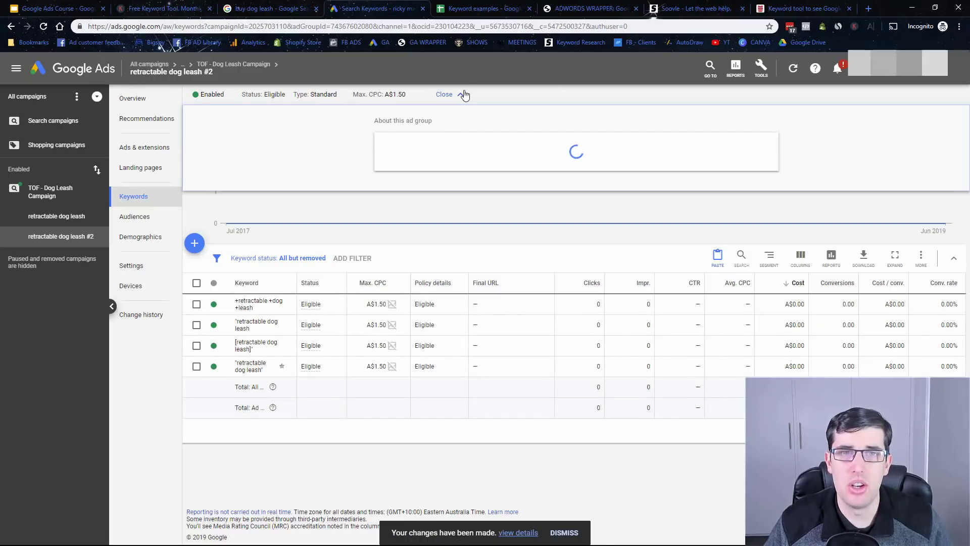
{"action": "left_click", "coordinate": [460, 94]}
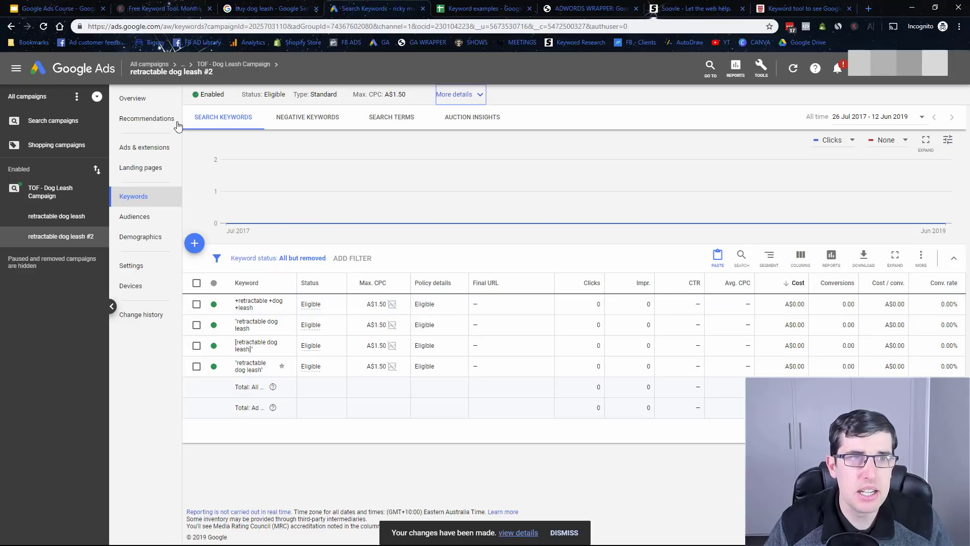
{"action": "left_click", "coordinate": [131, 99]}
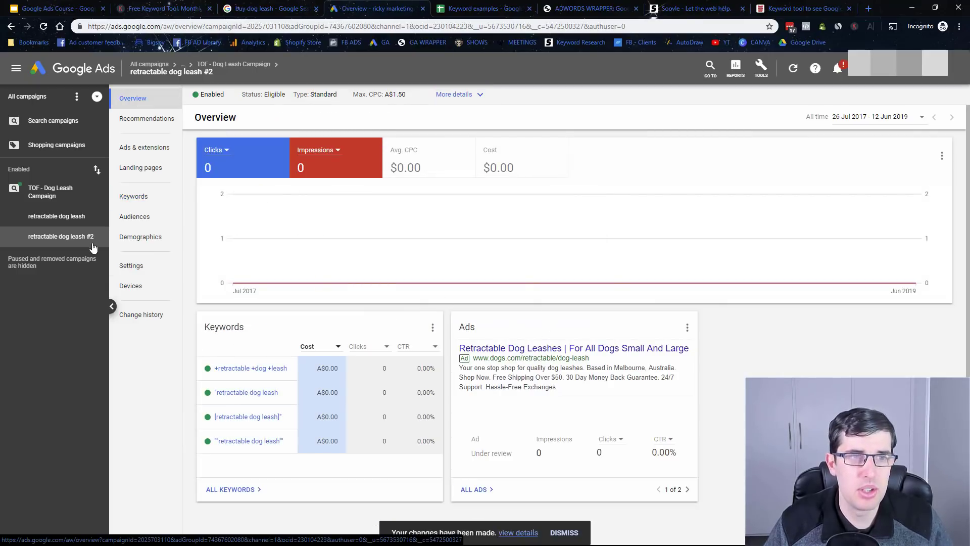
Return to the ad groups of TOF - Dog Leash Campaign, open the duplicated ad group's name for editing and cancel.
{"action": "left_click", "coordinate": [50, 191]}
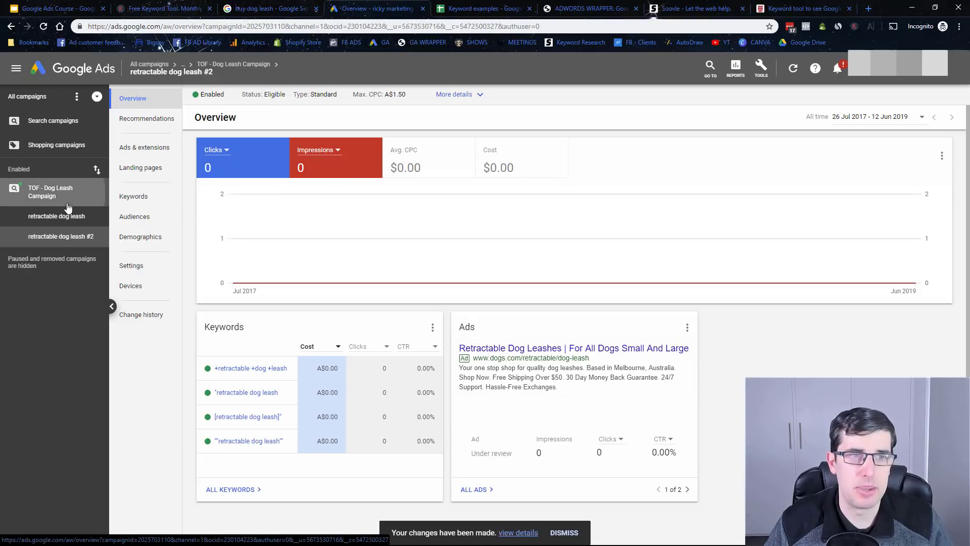
{"action": "left_click", "coordinate": [134, 147]}
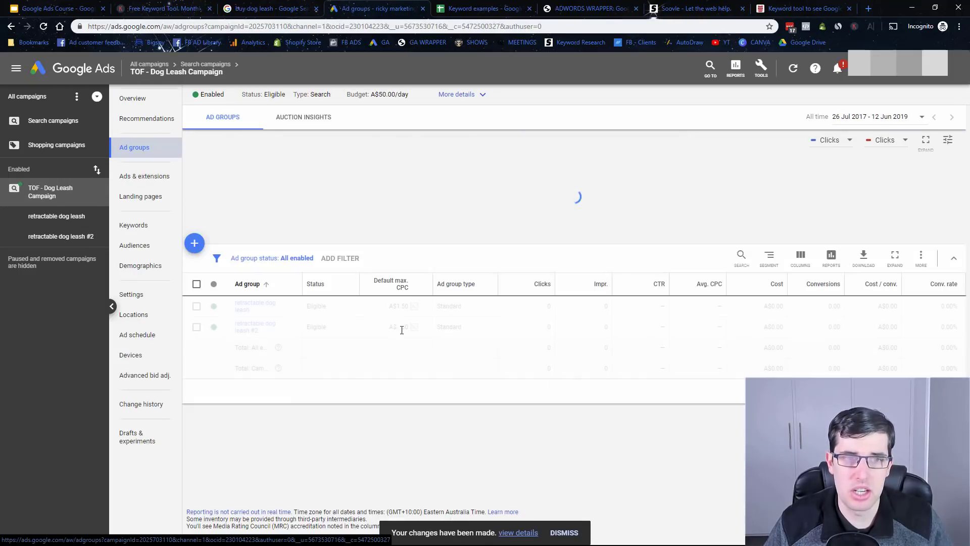
{"action": "left_click", "coordinate": [297, 329]}
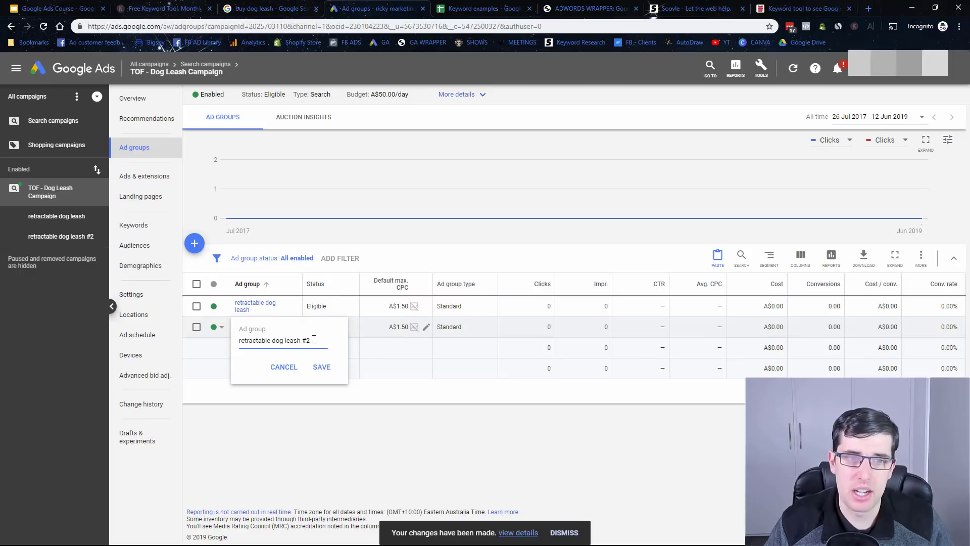
{"action": "left_click", "coordinate": [282, 367]}
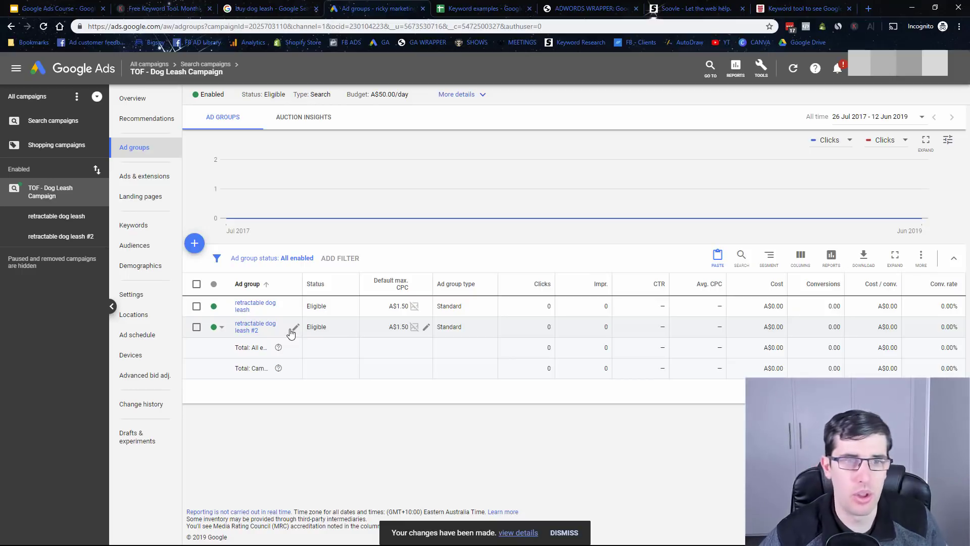
Change the status of TOF - Dog Leash Campaign from enabled to paused.
{"action": "left_click", "coordinate": [228, 96]}
{"action": "left_click", "coordinate": [227, 116]}
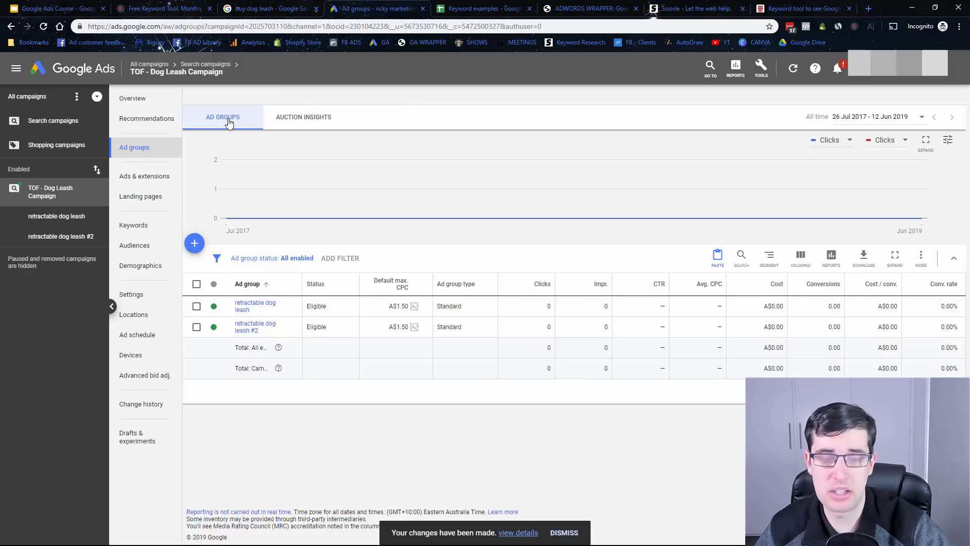